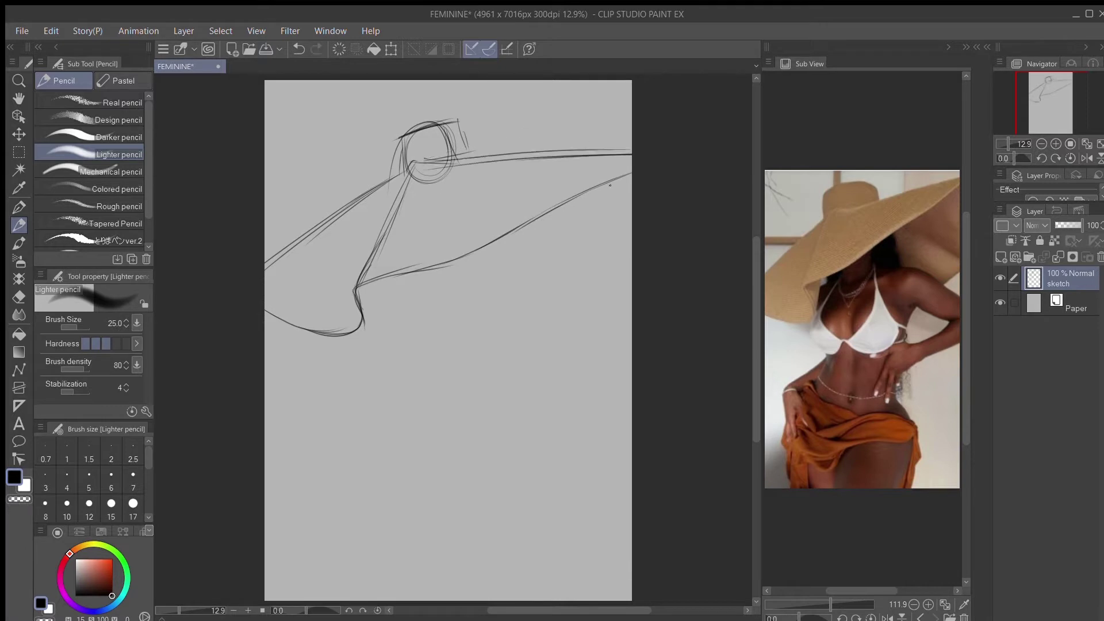
Step: Sketch the crown, slanted brim and folded front edge of the wide hat with loose pencil strokes
drag(405, 185, 454, 166)
drag(387, 277, 364, 320)
drag(389, 275, 362, 328)
drag(374, 187, 265, 270)
drag(407, 175, 352, 275)
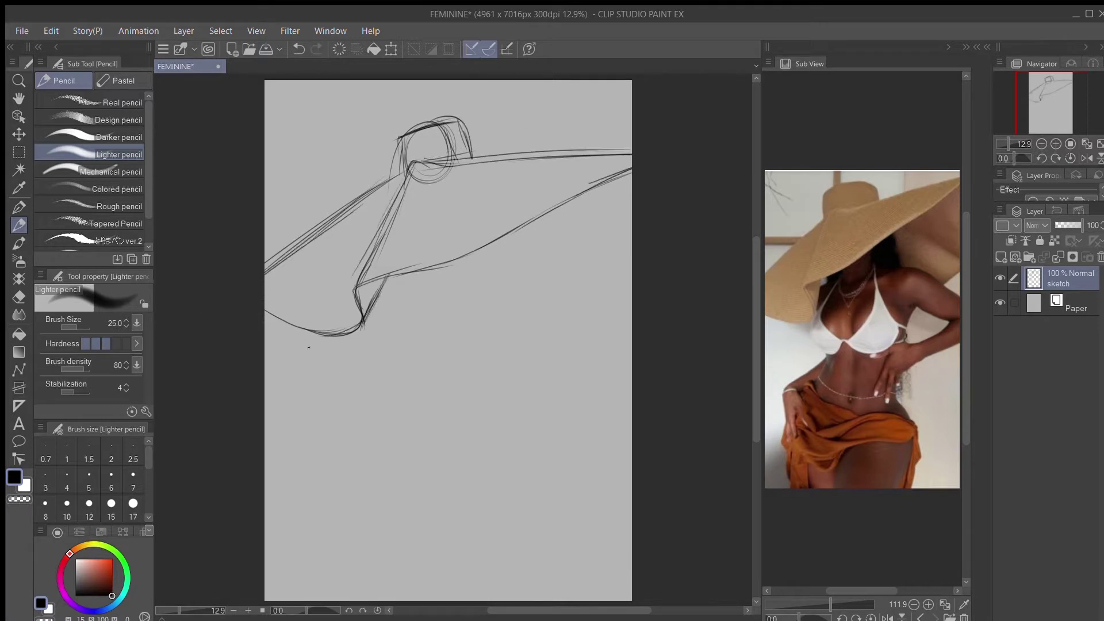
Step: Sketch the slanted shoulder line and neck mark beneath the brim, with circles marking the shoulder joints
drag(456, 242, 455, 268)
drag(387, 288, 518, 253)
drag(538, 244, 512, 271)
drag(397, 279, 368, 308)
drag(371, 299, 481, 267)
drag(402, 270, 359, 330)
mouse_move(348, 299)
mouse_down()
mouse_move(379, 247)
mouse_move(421, 265)
mouse_up()
Step: Sketch the rounded ribcage shape below the shoulders and the torso's centre line running down to the hips
drag(383, 302, 435, 398)
drag(529, 275, 462, 397)
drag(387, 322, 516, 350)
scroll(449, 345, down, 3)
drag(465, 235, 431, 410)
Step: Sketch the slanted hip line with a circle at each hip joint and the outer thigh lines below
drag(383, 368, 464, 402)
drag(371, 379, 512, 419)
drag(391, 357, 388, 354)
drag(535, 403, 532, 397)
drag(526, 429, 486, 520)
drag(362, 359, 374, 520)
drag(520, 444, 483, 524)
drag(362, 388, 371, 523)
Step: Sketch the lowered forearm and its hand resting on the hip on the figure's left side of the canvas
mouse_move(352, 345)
mouse_down()
mouse_move(417, 313)
mouse_move(345, 349)
mouse_up()
drag(347, 350, 344, 394)
drag(357, 351, 348, 429)
drag(419, 313, 364, 340)
Step: Sketch the bent arm with its elbow circle at the canvas edge and the hand placed at the waist
drag(542, 187, 590, 230)
mouse_move(543, 190)
mouse_down()
mouse_move(618, 244)
mouse_move(626, 269)
mouse_up()
drag(633, 271, 541, 358)
mouse_move(530, 320)
mouse_down()
mouse_move(566, 321)
mouse_move(535, 347)
mouse_up()
mouse_move(569, 322)
mouse_down()
mouse_move(522, 323)
mouse_move(528, 380)
mouse_up()
drag(544, 344, 530, 386)
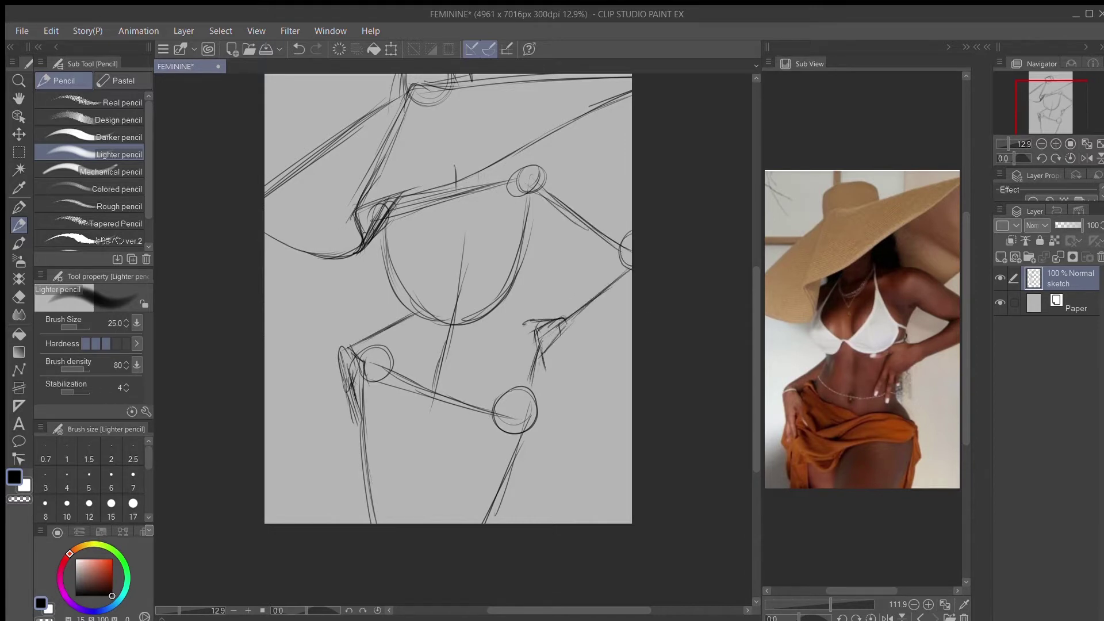
drag(537, 330, 513, 370)
drag(542, 346, 547, 378)
Step: Add a layer named rough above the sketch layer and switch the pencil colour to red
mouse_move(1008, 143)
mouse_down()
mouse_move(993, 140)
mouse_move(1007, 143)
mouse_up()
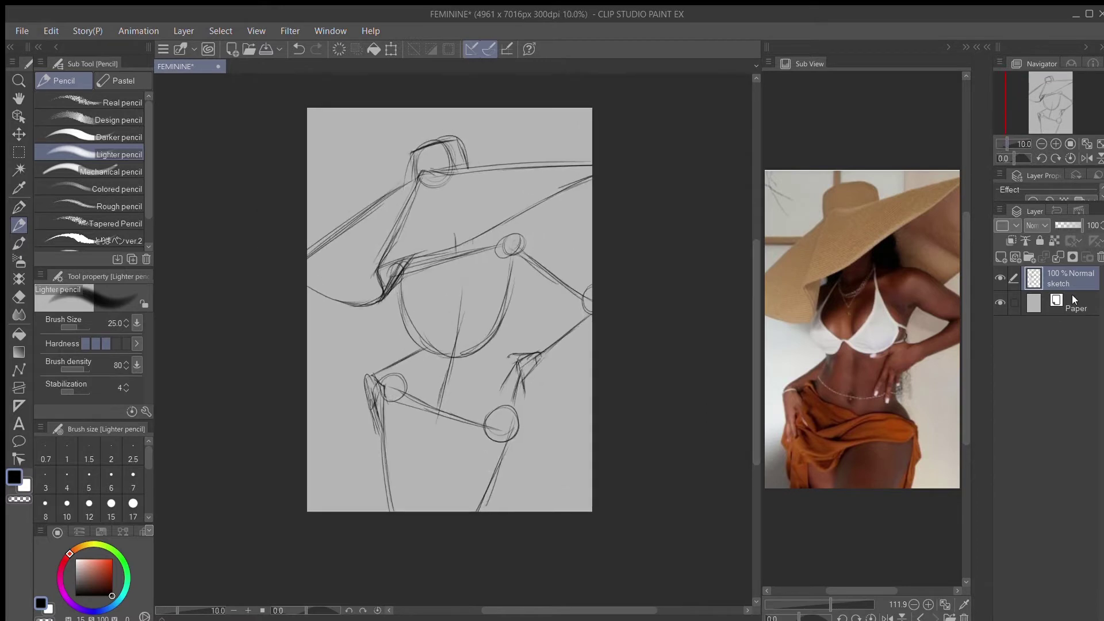
click(1002, 257)
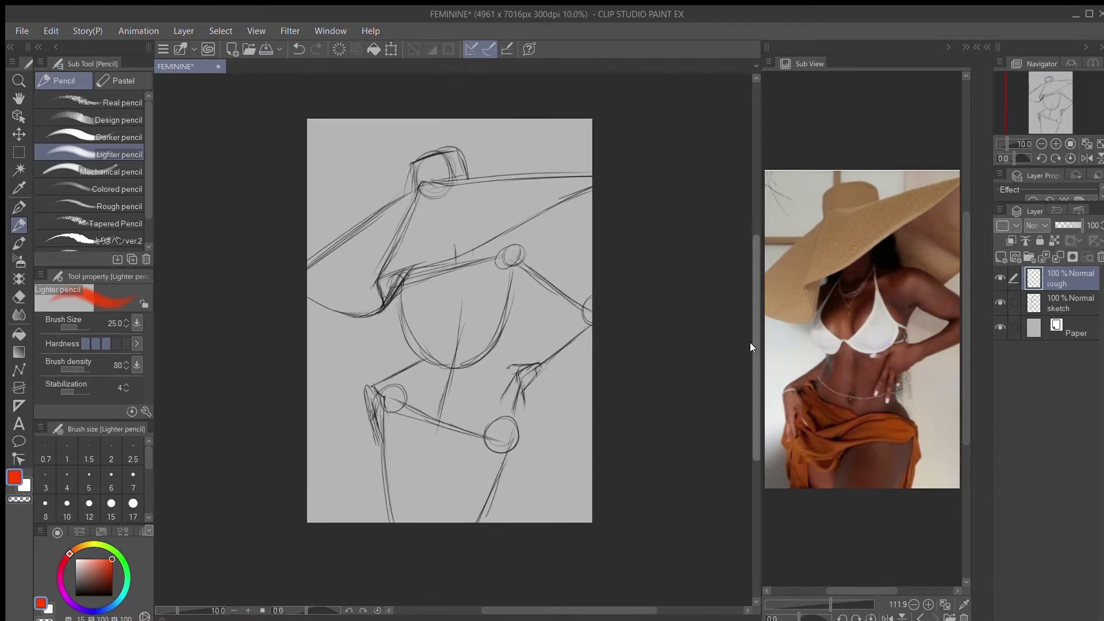
scroll(402, 230, up, 3)
Step: Outline the hat's crown, wide brim and folded front edge in red over the sketch
mouse_move(381, 193)
mouse_down()
mouse_move(463, 166)
mouse_move(478, 216)
mouse_up()
mouse_move(381, 195)
mouse_down()
mouse_move(383, 233)
mouse_move(276, 309)
mouse_up()
drag(328, 269, 206, 362)
mouse_move(395, 225)
mouse_down()
mouse_move(467, 219)
mouse_move(448, 218)
mouse_move(324, 395)
mouse_up()
drag(331, 444, 205, 420)
drag(328, 391, 690, 233)
mouse_move(374, 379)
mouse_down()
mouse_move(335, 440)
mouse_move(345, 420)
mouse_up()
Step: Compare against the sketch layer and outline the neck, shoulder and outer upper arm in red
click(1000, 302)
click(999, 302)
mouse_move(485, 346)
mouse_down()
mouse_move(554, 341)
mouse_move(688, 440)
mouse_up()
scroll(374, 502, down, 3)
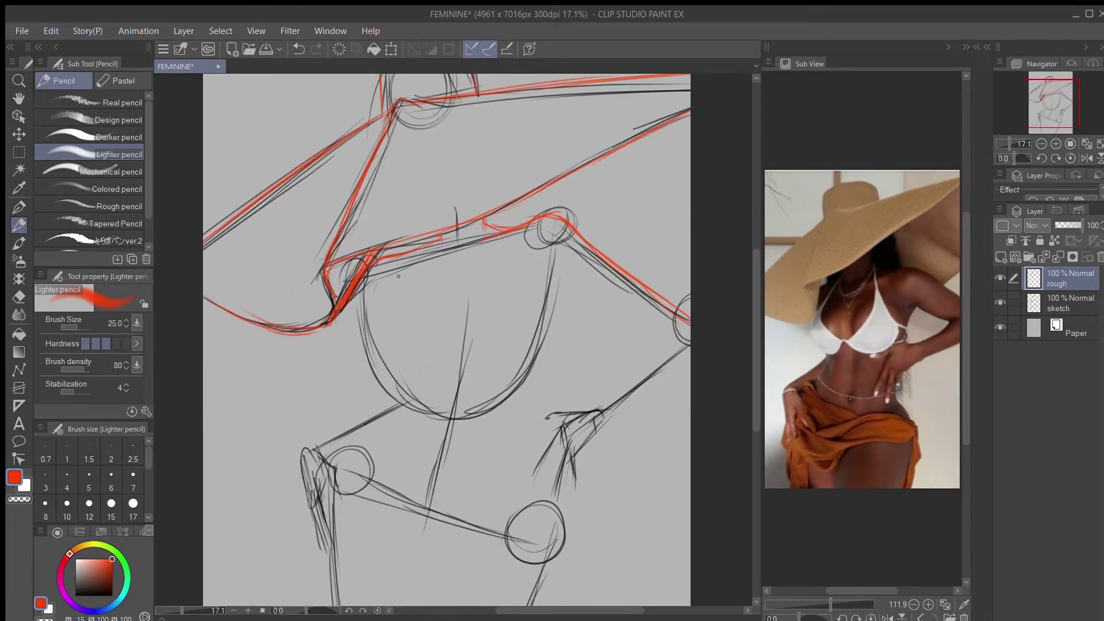
Step: Undo the last stroke and draw the chest contours with the bikini cups and neck straps in red
key(ctrl+z)
drag(422, 249, 375, 308)
mouse_move(401, 273)
mouse_down()
mouse_move(359, 348)
mouse_move(391, 376)
mouse_up()
drag(394, 285, 370, 315)
mouse_move(414, 258)
mouse_down()
mouse_move(391, 305)
mouse_move(419, 359)
mouse_up()
drag(401, 282, 383, 374)
mouse_move(491, 233)
mouse_down()
mouse_move(480, 339)
mouse_move(440, 358)
mouse_move(506, 299)
mouse_move(523, 328)
mouse_up()
mouse_move(443, 358)
mouse_down()
mouse_move(503, 386)
mouse_move(526, 313)
mouse_move(529, 334)
mouse_move(476, 281)
mouse_up()
drag(424, 308, 428, 349)
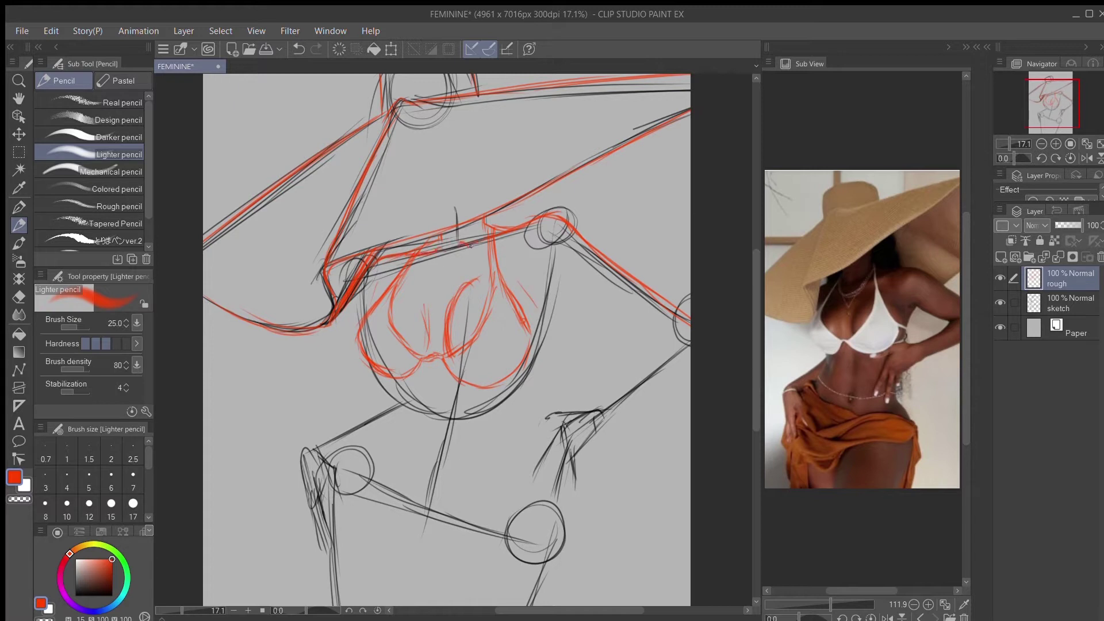
Step: Outline the inner side of the bent arm, the torso side and the waist curving into the hip
mouse_move(551, 278)
mouse_down()
mouse_move(632, 336)
mouse_move(606, 397)
mouse_up()
drag(653, 343, 595, 409)
drag(690, 371, 610, 426)
drag(561, 283, 529, 423)
drag(540, 365, 534, 470)
drag(757, 377, 756, 419)
drag(528, 337, 562, 384)
drag(541, 354, 559, 407)
drag(551, 187, 529, 314)
drag(625, 251, 581, 288)
key(ctrl+z)
key(ctrl+z)
key(ctrl+z)
key(ctrl+z)
Step: Redraw the bent arm's forearm from elbow to wrist and erase the overlapping lines at the wrist
key(e)
drag(756, 360, 757, 327)
key(p)
mouse_move(628, 305)
mouse_down()
mouse_move(662, 303)
mouse_move(548, 353)
mouse_up()
drag(639, 313, 539, 355)
drag(689, 329, 546, 377)
mouse_move(690, 325)
mouse_down()
mouse_move(587, 366)
mouse_move(514, 429)
mouse_move(537, 442)
mouse_move(529, 407)
mouse_up()
key(e)
drag(534, 377, 548, 351)
Step: Enlarge the reference photo around the hand and sketch the fingers and thumb at the waist, undoing unwanted strokes
scroll(851, 325, up, 5)
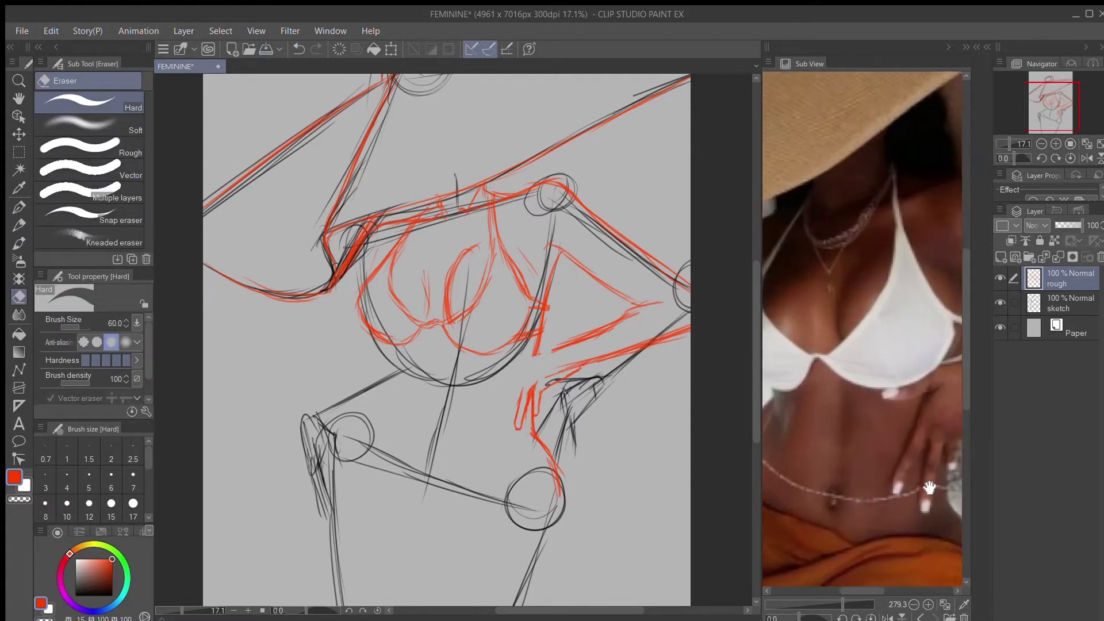
drag(931, 379, 805, 317)
key(p)
mouse_move(513, 350)
mouse_down()
mouse_move(461, 368)
mouse_move(513, 386)
mouse_move(499, 415)
mouse_move(515, 389)
mouse_up()
key(ctrl+z)
key(ctrl+z)
key(ctrl+z)
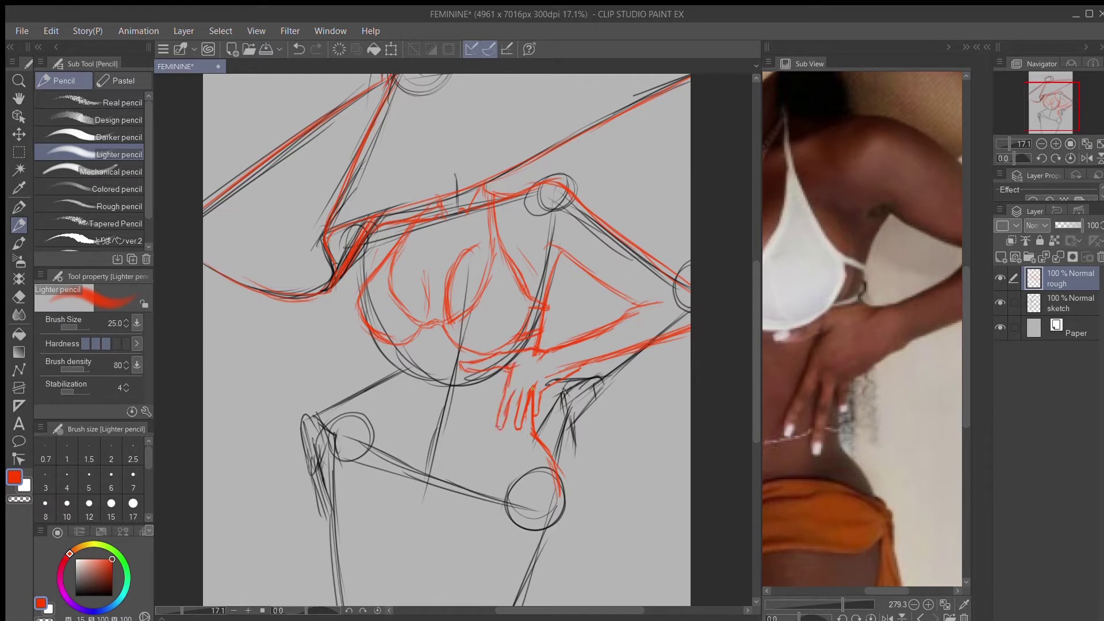
Step: Hide the sketch layer and erase the roughly drawn hand at the waist
click(1000, 302)
key(ctrl+minus)
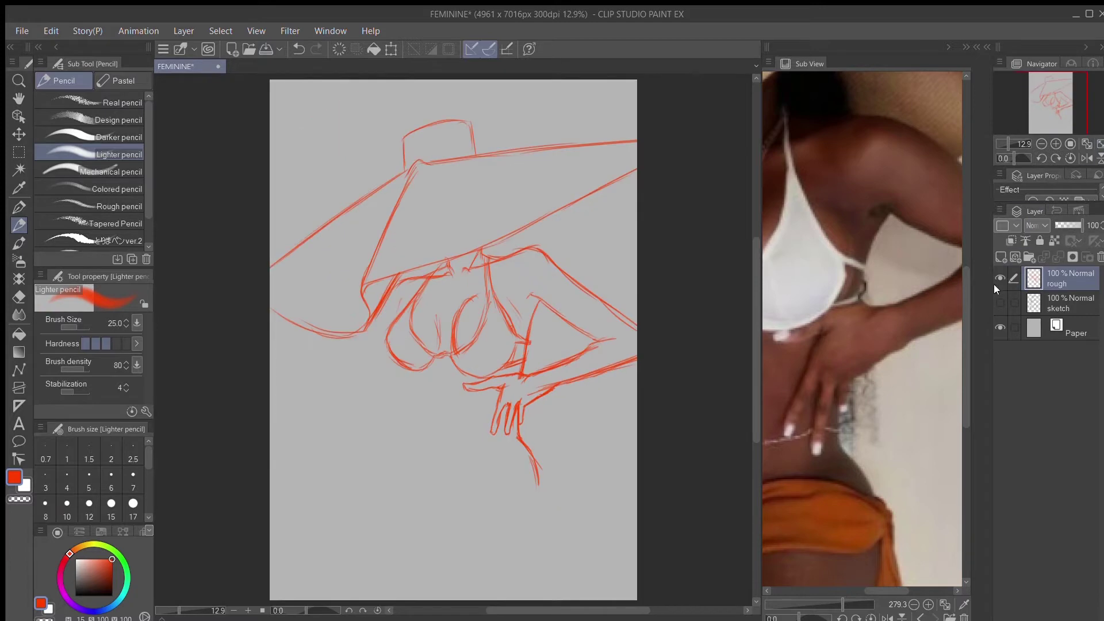
key(e)
mouse_move(463, 385)
mouse_down()
mouse_move(507, 385)
mouse_move(497, 426)
mouse_move(518, 420)
mouse_move(505, 446)
mouse_move(548, 446)
mouse_move(541, 470)
mouse_up()
Step: Redraw the hand on the waist with a clearer thumb and longer, rounded fingers
key(ctrl+plus)
key(ctrl+plus)
key(p)
scroll(541, 470, down, 3)
mouse_move(542, 368)
mouse_down()
mouse_move(528, 490)
mouse_move(541, 423)
mouse_move(558, 407)
mouse_move(564, 486)
mouse_move(585, 412)
mouse_move(593, 433)
mouse_up()
drag(614, 397, 591, 444)
drag(582, 406, 568, 413)
drag(554, 401, 544, 410)
drag(574, 483, 566, 496)
mouse_move(526, 486)
mouse_down()
mouse_move(538, 472)
mouse_move(537, 492)
mouse_up()
Step: Erase the stray line where the bikini band meets the arm, and show the sketch layer again
click(1009, 144)
key(e)
drag(523, 335, 533, 335)
click(1001, 303)
click(1000, 302)
scroll(932, 317, down, 4)
click(1001, 302)
key(p)
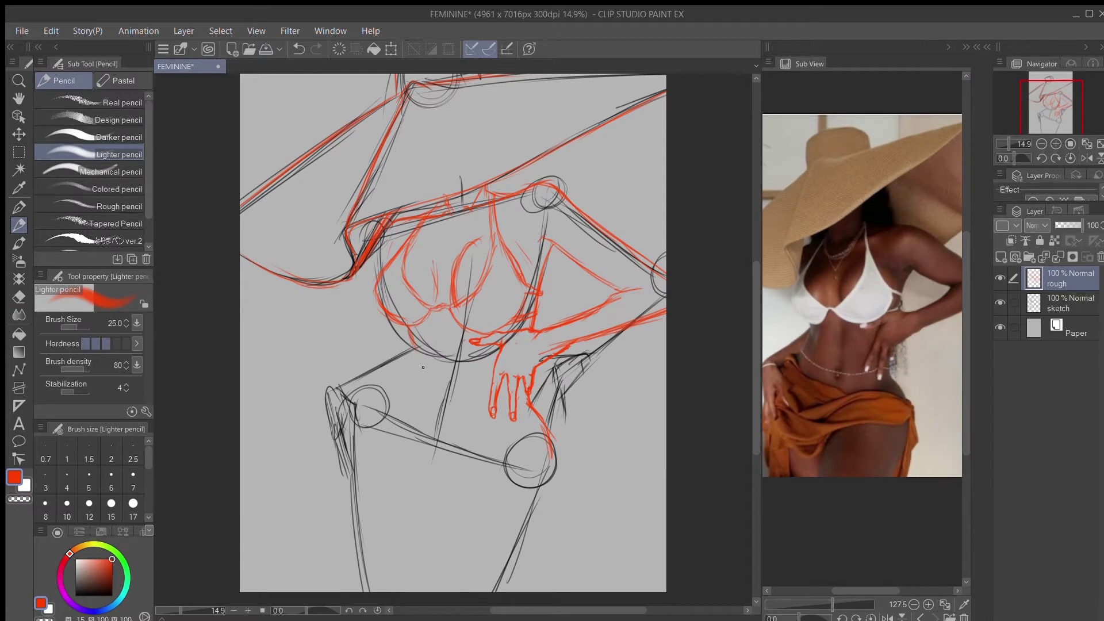
Step: Outline the waist curve from below the bust to the hip opposite the bent arm, undoing the last stroke
drag(410, 330, 373, 400)
mouse_move(405, 357)
mouse_down()
mouse_move(358, 417)
mouse_move(377, 402)
mouse_up()
click(1000, 302)
click(1000, 303)
key(ctrl+z)
Step: Draw the wrap skirt's upper edge across the hips and the first fabric folds beneath it
mouse_move(373, 400)
mouse_down()
mouse_move(381, 413)
mouse_move(372, 410)
mouse_move(487, 444)
mouse_up()
mouse_move(427, 467)
mouse_down()
mouse_move(532, 441)
mouse_move(561, 461)
mouse_move(492, 453)
mouse_move(414, 472)
mouse_up()
mouse_move(486, 464)
mouse_down()
mouse_move(415, 472)
mouse_move(380, 444)
mouse_move(481, 493)
mouse_move(527, 479)
mouse_up()
Step: Hide the sketch layer and erase stray lines between the hand and the skirt's lower edge
scroll(733, 405, down, 2)
click(999, 302)
drag(1008, 143, 1006, 145)
key(e)
mouse_move(521, 341)
mouse_down()
mouse_move(565, 398)
mouse_move(437, 451)
mouse_up()
key(p)
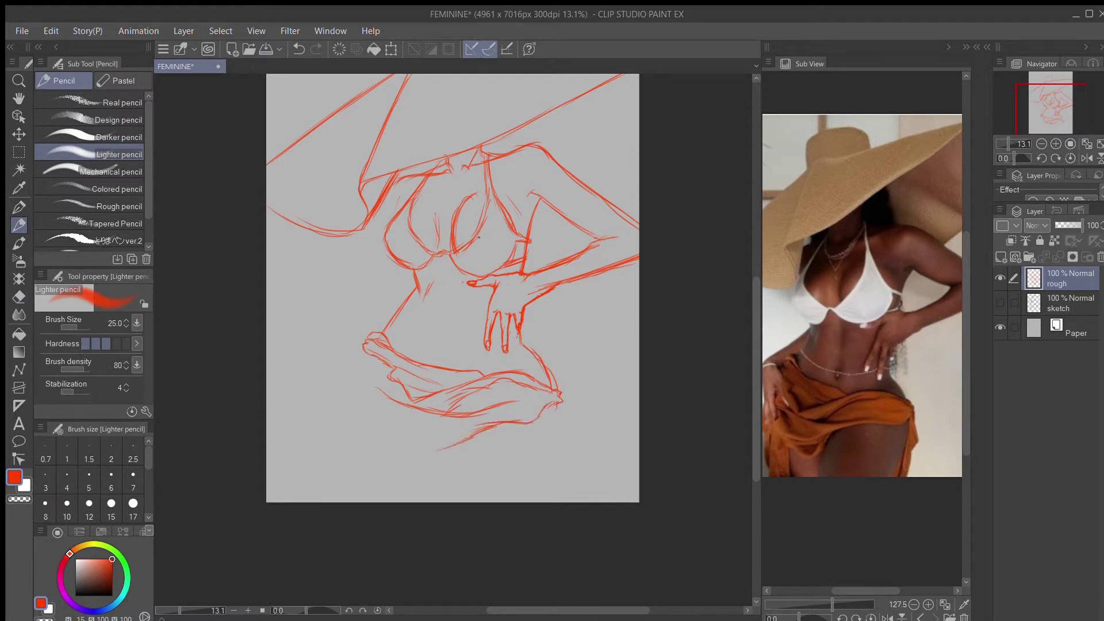
Step: Draw the lowered forearm and its hand with fingers over the skirt, using the enlarged reference photo
drag(836, 420, 871, 412)
drag(413, 289, 348, 333)
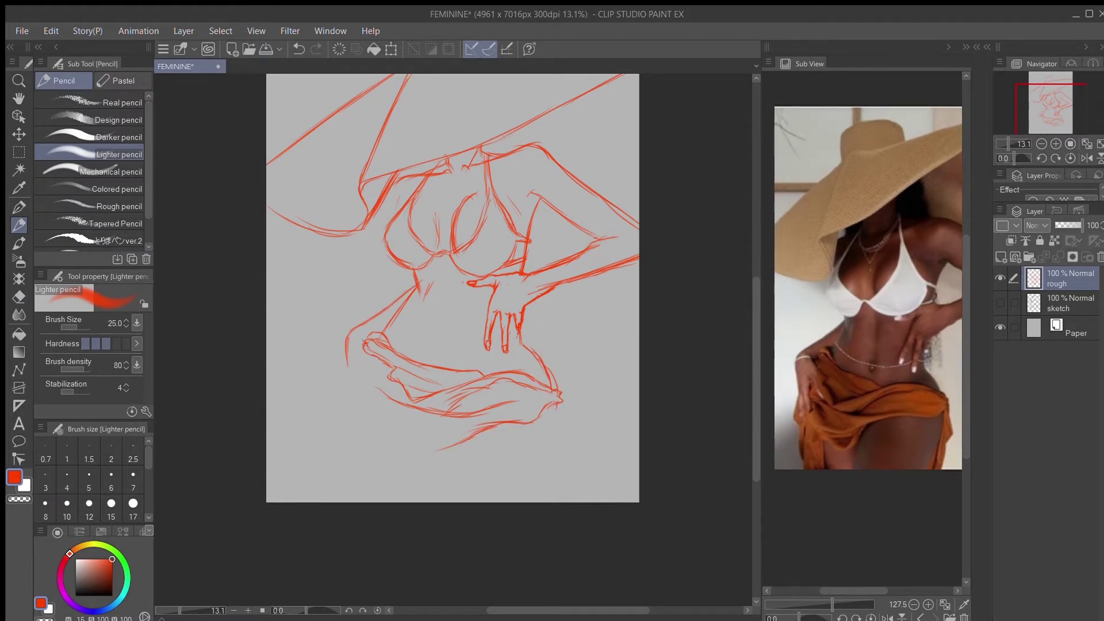
drag(377, 369, 384, 395)
drag(832, 605, 842, 605)
drag(822, 428, 899, 300)
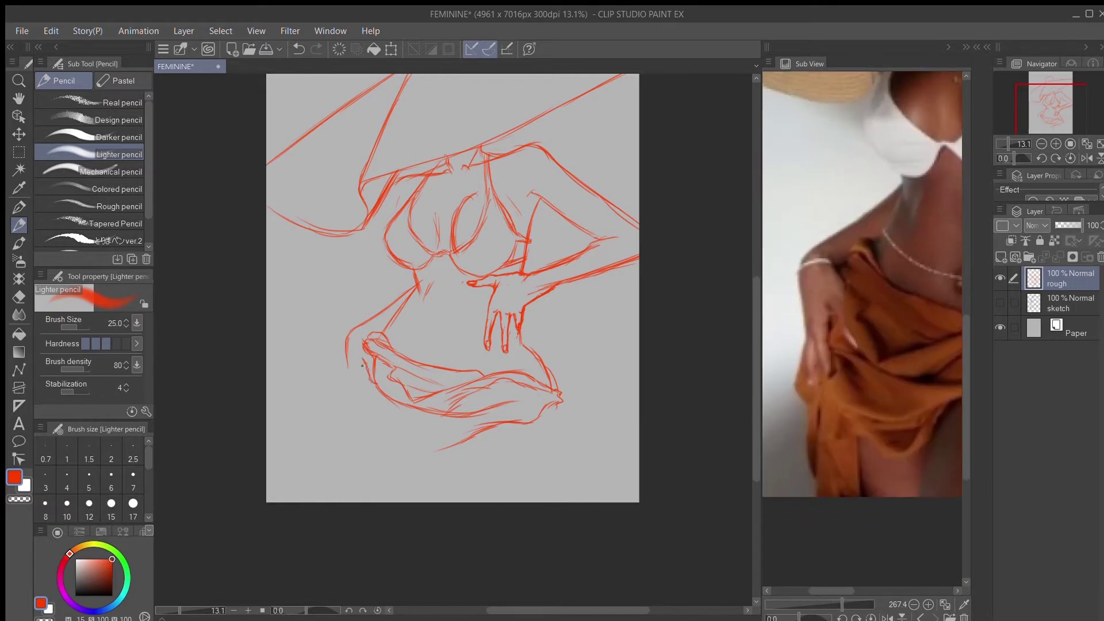
mouse_move(349, 364)
mouse_down()
mouse_move(359, 410)
mouse_move(363, 359)
mouse_up()
drag(348, 399, 353, 425)
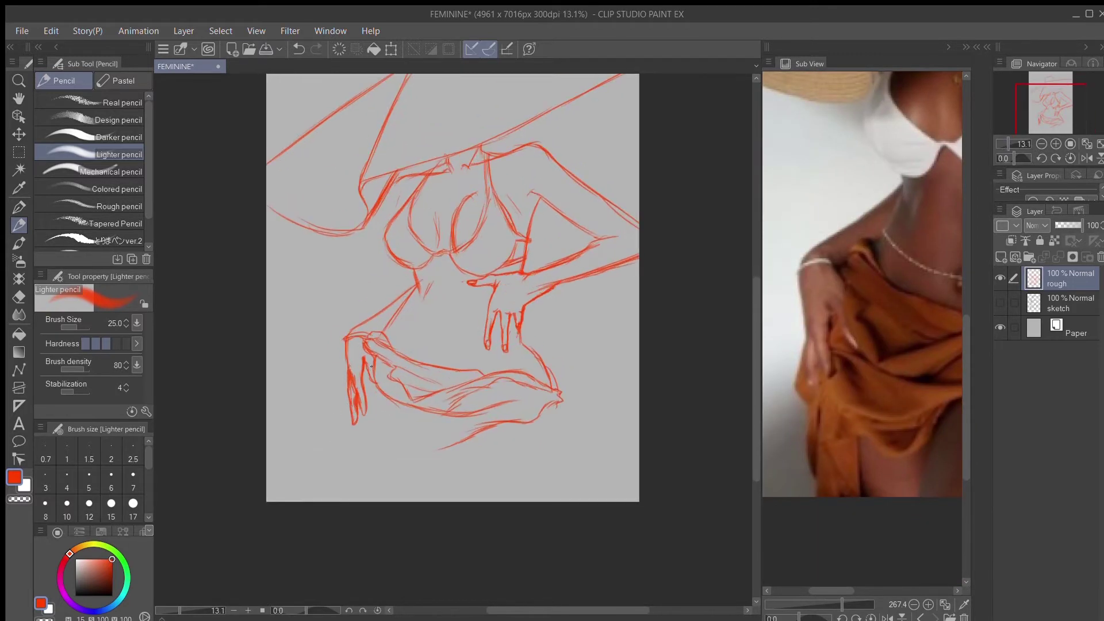
Step: Draw the skirt's lower drape, the hanging fabric on both sides and the thigh lines to the canvas bottom
scroll(427, 387, down, 3)
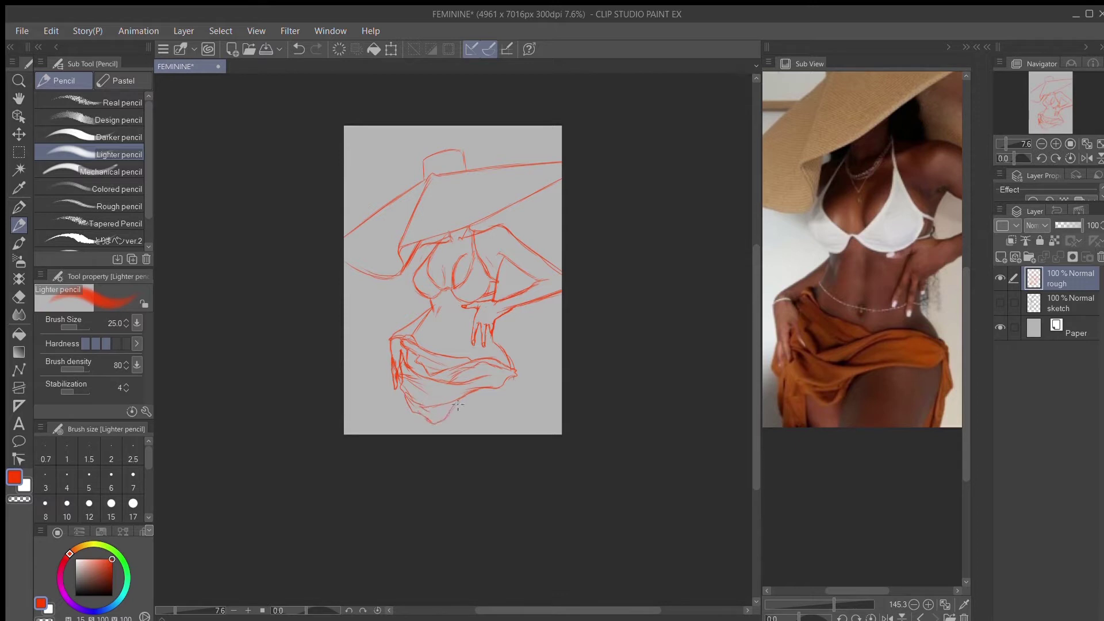
drag(516, 378, 512, 435)
click(1007, 145)
mouse_move(368, 384)
mouse_down()
mouse_move(376, 435)
mouse_move(404, 467)
mouse_up()
mouse_move(400, 436)
mouse_down()
mouse_move(402, 464)
mouse_move(377, 445)
mouse_up()
mouse_move(387, 409)
mouse_down()
mouse_move(378, 446)
mouse_move(392, 461)
mouse_move(369, 464)
mouse_up()
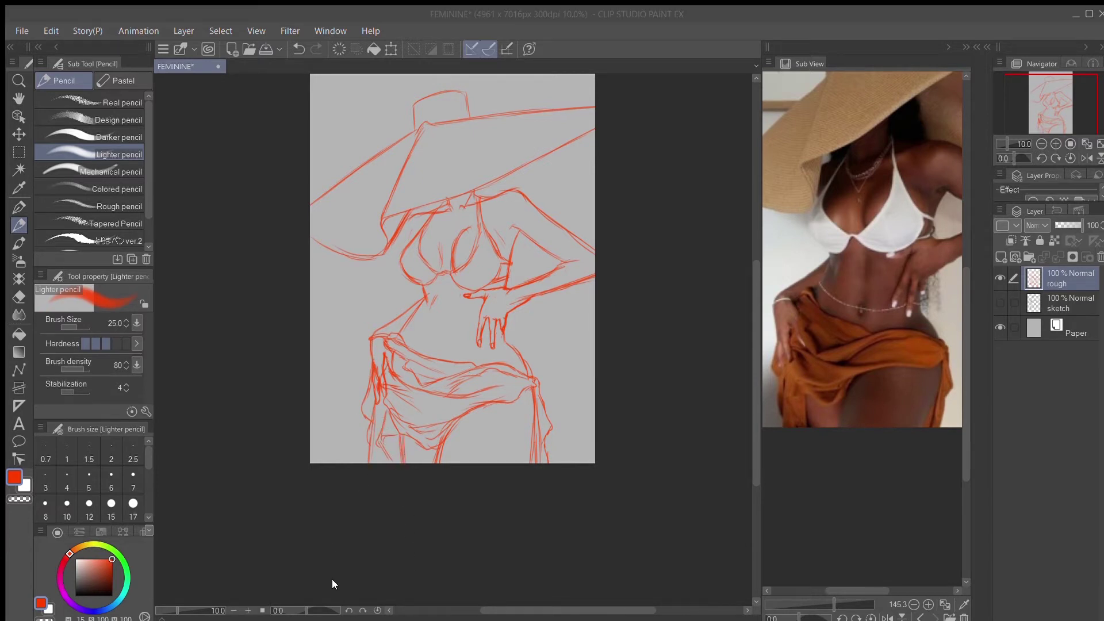
Step: Draw the abdomen's centre line with the navel, and save the drawing
scroll(489, 418, up, 2)
drag(412, 313, 407, 287)
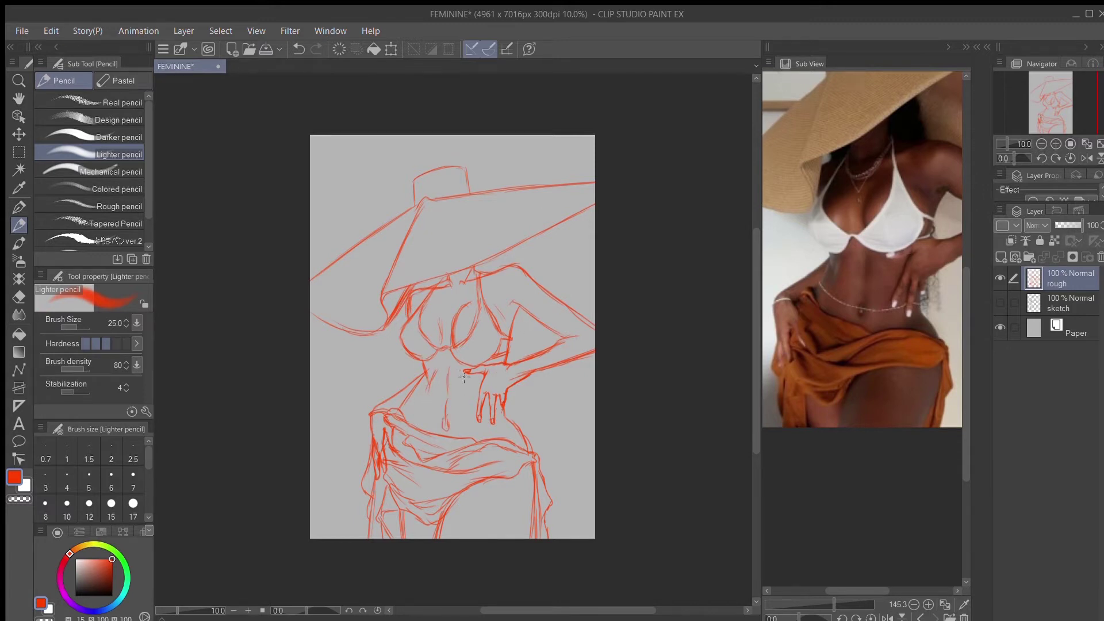
key(ctrl+0)
key(ctrl+s)
Step: Add small detail marks to both bikini cups
mouse_move(755, 361)
mouse_down()
mouse_move(750, 353)
mouse_move(750, 366)
mouse_up()
mouse_move(508, 332)
mouse_down()
mouse_move(513, 293)
mouse_move(521, 345)
mouse_up()
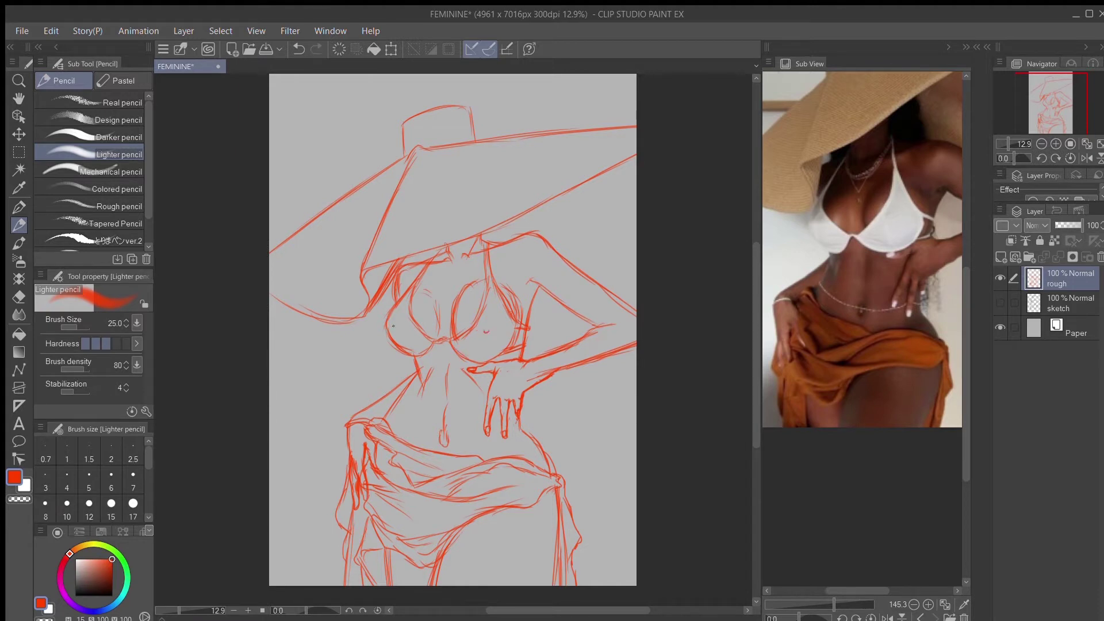
drag(393, 326, 396, 329)
Step: Reposition the reference photo on the hat and sketch the far underside of the brim behind the shoulder
key(ctrl+0)
scroll(453, 340, down, 5)
scroll(453, 340, up, 2)
drag(902, 357, 838, 483)
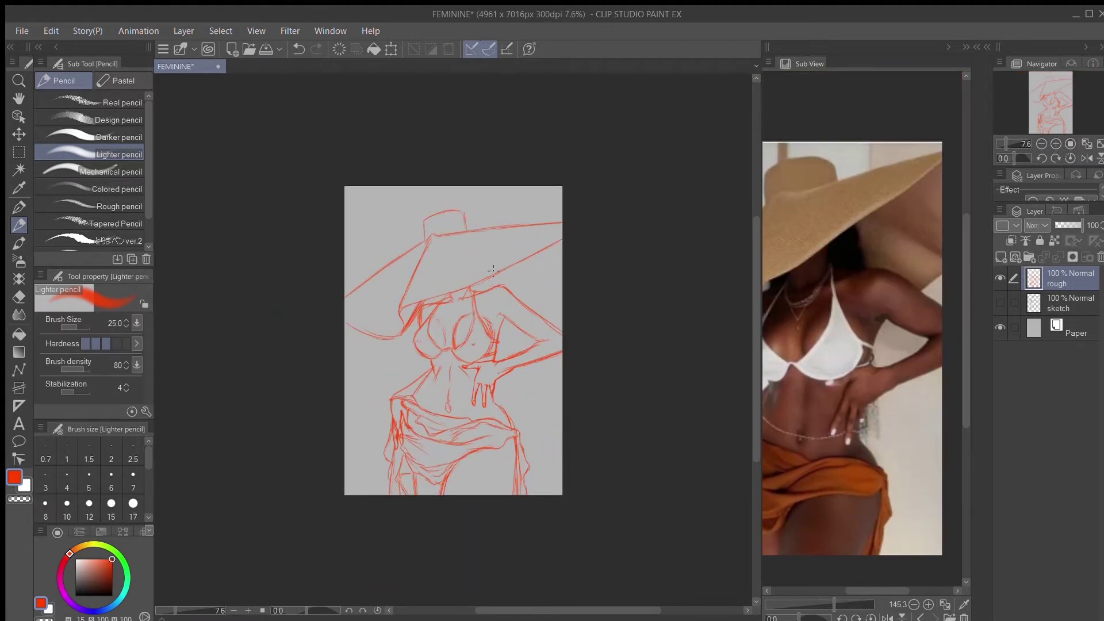
mouse_move(561, 276)
mouse_down()
mouse_move(532, 298)
mouse_move(558, 281)
mouse_up()
Step: Draw the chin, neck and necklaces beneath the hat brim
click(1087, 144)
click(1011, 145)
mouse_move(443, 232)
mouse_down()
mouse_move(472, 253)
mouse_move(496, 216)
mouse_up()
mouse_move(444, 230)
mouse_down()
mouse_move(441, 246)
mouse_move(479, 255)
mouse_move(438, 252)
mouse_move(460, 283)
mouse_up()
drag(441, 248, 448, 286)
Step: Sketch the beaded waist chain across the abdomen above the wrap skirt and tidy the strokes around the hand
mouse_move(362, 461)
mouse_down()
mouse_move(497, 514)
mouse_move(559, 495)
mouse_move(394, 496)
mouse_move(449, 514)
mouse_move(526, 505)
mouse_up()
scroll(437, 457, down, 2)
key(e)
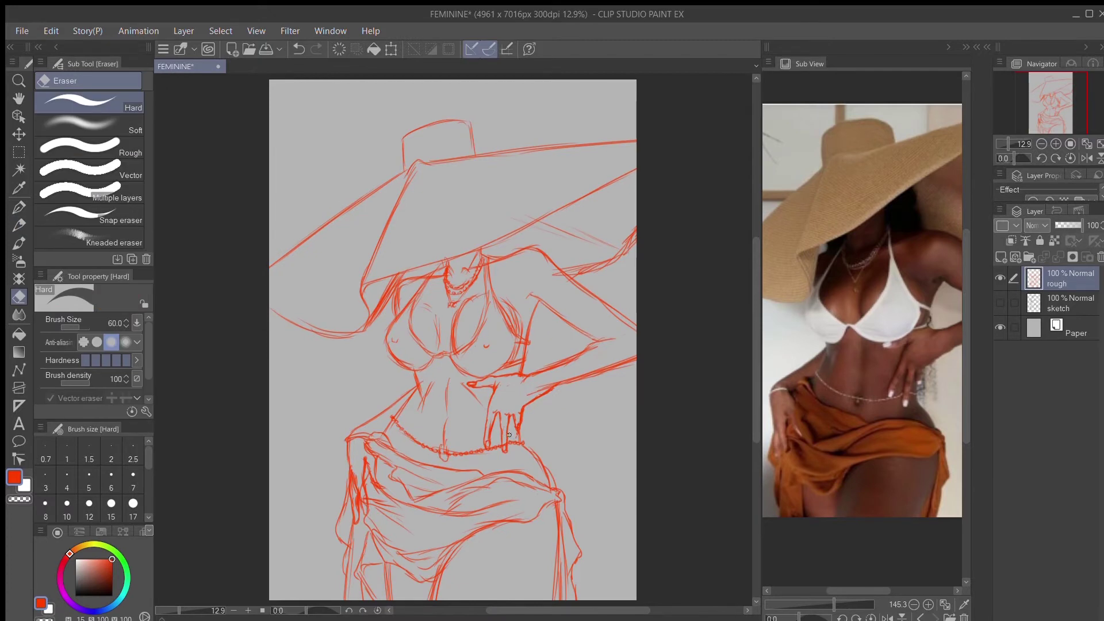
key(p)
Step: Draw a vertical centre line down the torso and through the wrap skirt
drag(1008, 144, 1006, 144)
drag(834, 605, 830, 605)
drag(757, 345, 756, 335)
drag(448, 372, 439, 517)
drag(444, 444, 451, 366)
Step: Add a new layer beneath the rough layer, name it "bg rough", and undo the stray stroke
click(1071, 307)
click(1001, 257)
double_click(1061, 309)
text(bg rough)
key(Return)
key(ctrl+z)
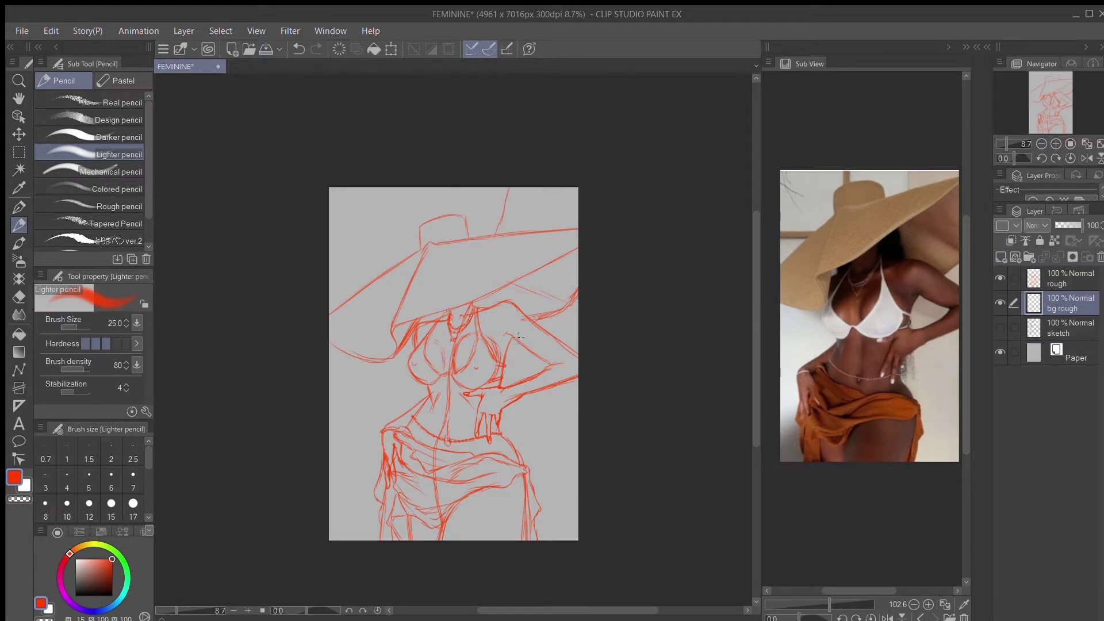
Step: Sketch background shapes on the bg rough layer, with curved horn forms on one side and ovals on the other, and save
click(1065, 281)
click(1063, 304)
drag(566, 408, 567, 411)
drag(536, 483, 577, 459)
drag(540, 496, 569, 483)
drag(505, 423, 521, 415)
drag(343, 386, 348, 406)
drag(364, 384, 362, 405)
drag(340, 247, 352, 270)
drag(372, 230, 384, 259)
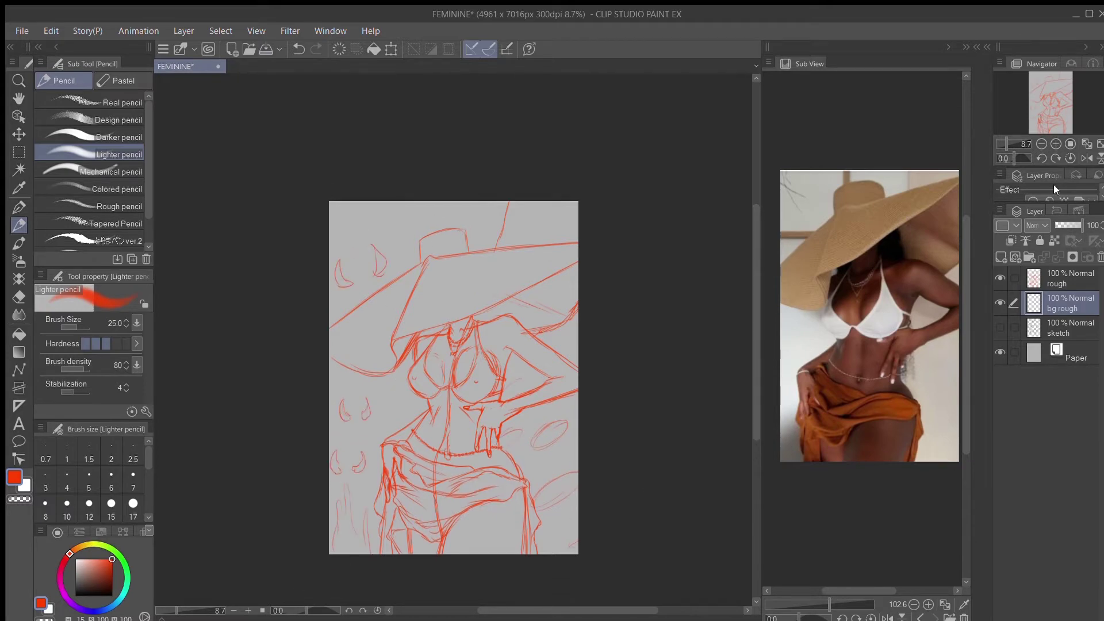
click(1087, 143)
key(ctrl+s)
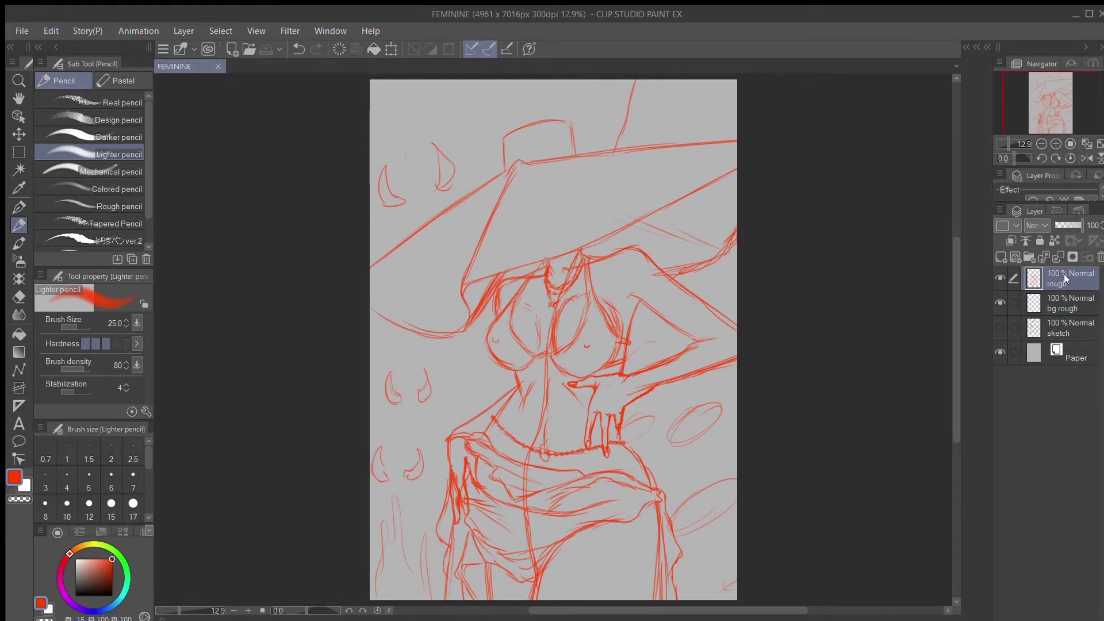
Step: Lower rough to 64% and bg rough to 60% opacity, add a layer named "lineart" above them, and save
click(1057, 278)
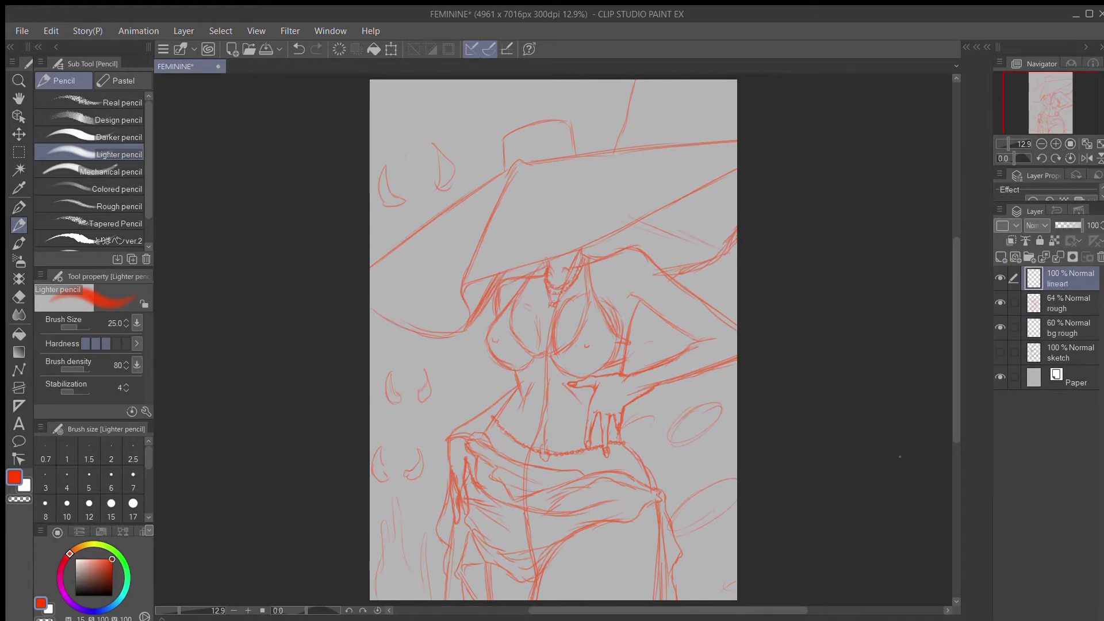
drag(954, 294, 955, 319)
key(ctrl+s)
Step: Set the drawing colour to black and choose the とりまペンver.2 pencil at size 30 for inking
click(112, 595)
click(19, 207)
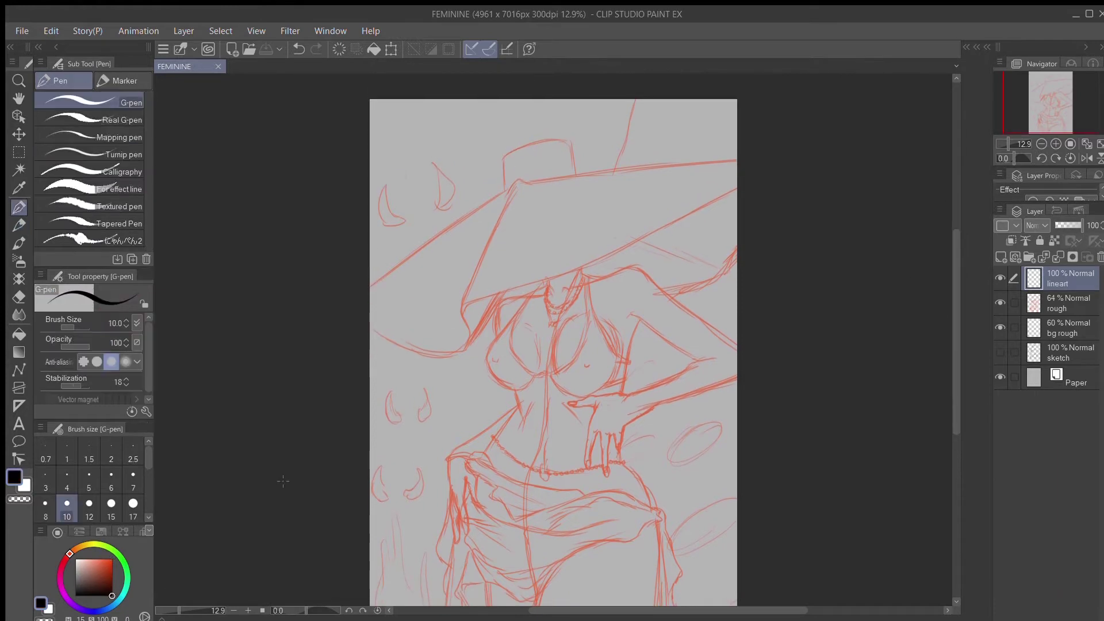
click(19, 226)
drag(149, 177, 149, 200)
click(129, 202)
drag(711, 298, 715, 335)
key(ctrl+z)
Step: Ink the hat crown and the brim's long upper edge out to the canvas border
scroll(491, 261, up, 6)
mouse_move(403, 207)
mouse_down()
mouse_move(467, 171)
mouse_move(608, 157)
mouse_up()
drag(402, 207, 409, 309)
drag(608, 159, 619, 248)
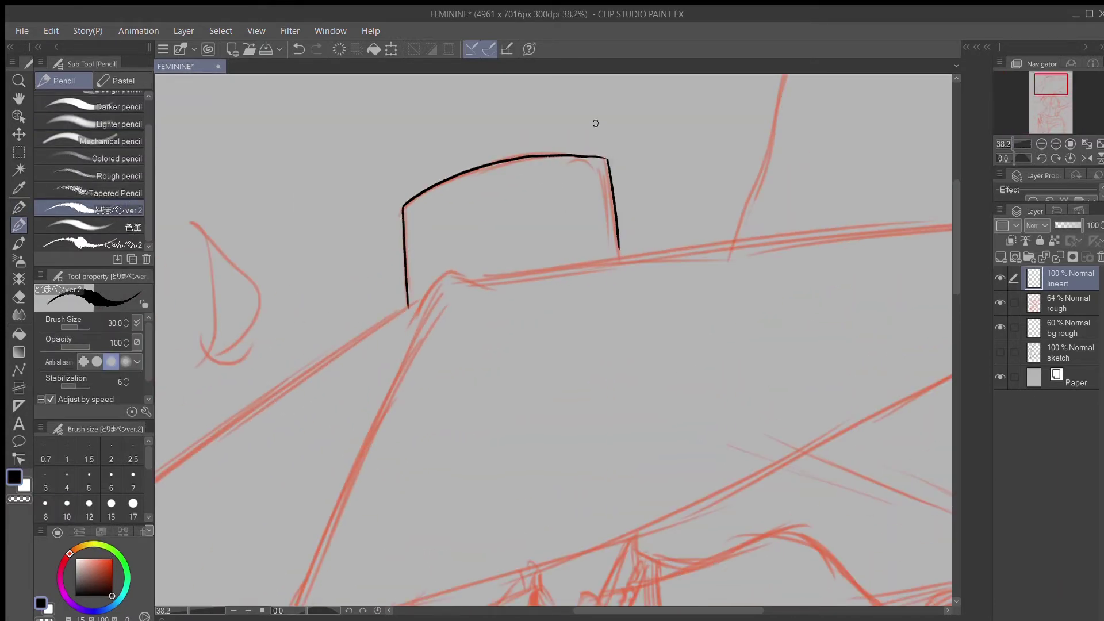
mouse_move(415, 314)
mouse_down()
mouse_move(496, 276)
mouse_move(874, 258)
mouse_up()
scroll(532, 251, down, 5)
key(ctrl+z)
drag(513, 304, 875, 266)
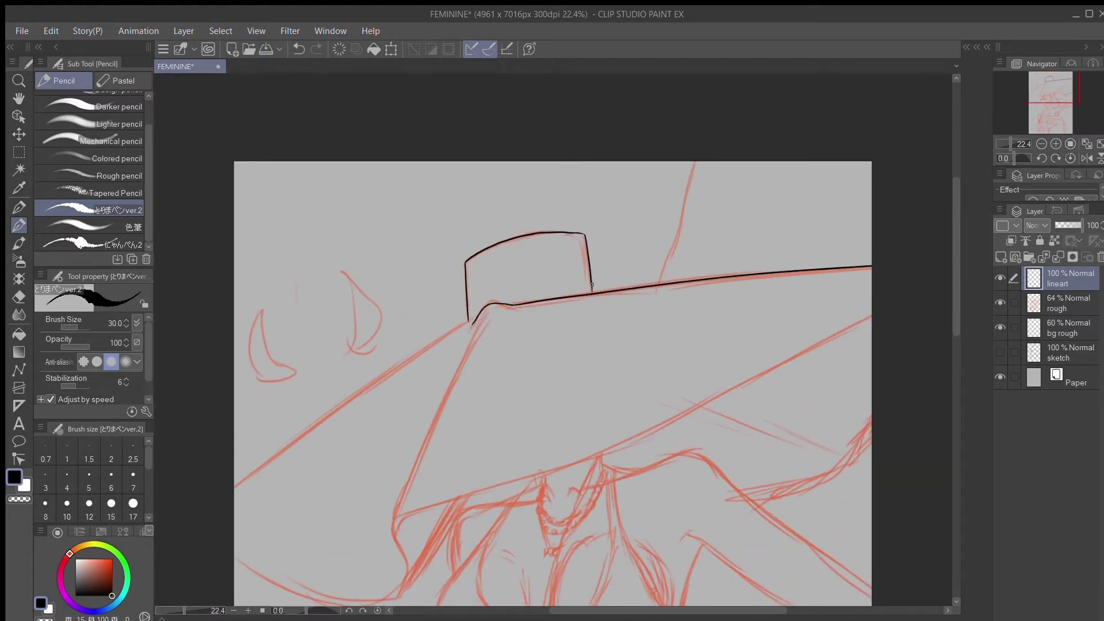
Step: Ink the brim's drooping side, its fold, and the lower front edge crossing above the neck
drag(466, 330, 233, 488)
scroll(593, 322, down, 1)
mouse_move(383, 477)
mouse_down()
mouse_move(481, 278)
mouse_move(393, 483)
mouse_up()
key(ctrl+z)
scroll(397, 403, down, 3)
mouse_move(406, 342)
mouse_down()
mouse_move(408, 442)
mouse_move(373, 460)
mouse_up()
key(ctrl+z)
mouse_move(406, 413)
mouse_down()
mouse_move(391, 456)
mouse_move(352, 461)
mouse_up()
key(ctrl+z)
drag(234, 415, 373, 458)
key(ctrl+z)
key(ctrl+z)
mouse_move(408, 415)
mouse_down()
mouse_move(361, 459)
mouse_move(397, 373)
mouse_move(872, 155)
mouse_up()
key(ctrl+z)
key(ctrl+z)
drag(398, 374, 872, 167)
drag(407, 432, 460, 354)
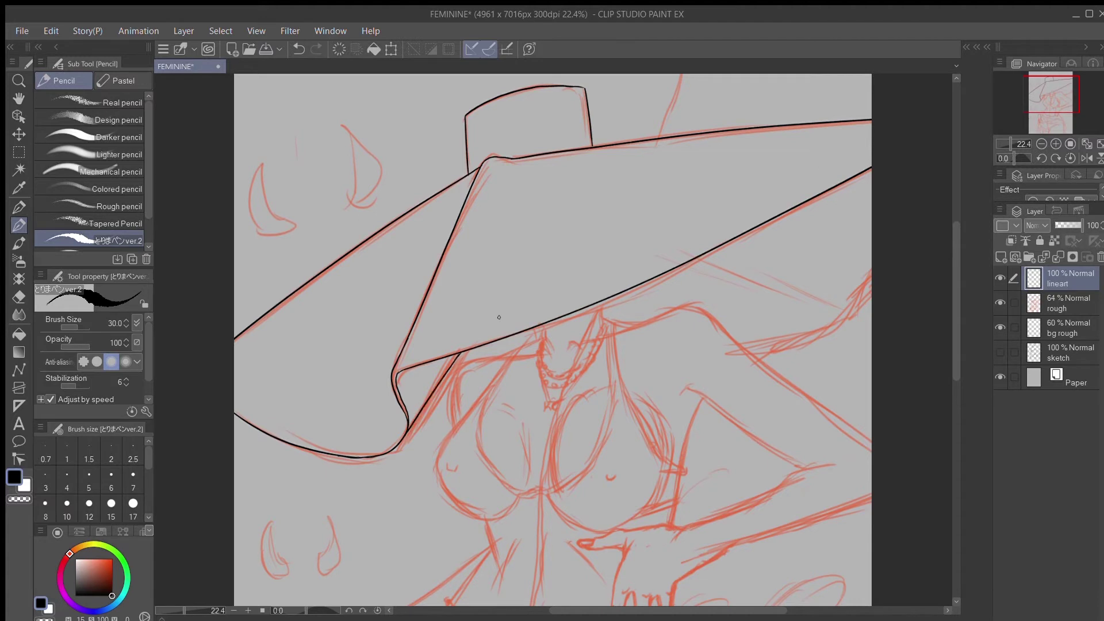
Step: Ink the neck sides, the collarbone marks and the near shoulder with the upper arm's outer edge
drag(602, 302, 580, 349)
key(ctrl+z)
mouse_move(541, 326)
mouse_down()
mouse_move(548, 349)
mouse_move(694, 300)
mouse_up()
key(ctrl+z)
drag(589, 345, 686, 308)
key(ctrl+z)
drag(683, 309, 872, 449)
key(ctrl+z)
key(ctrl+z)
key(e)
key(ctrl+z)
key(p)
key(p)
mouse_move(730, 336)
mouse_down()
mouse_move(872, 455)
mouse_move(731, 336)
mouse_up()
key(ctrl+z)
key(ctrl+z)
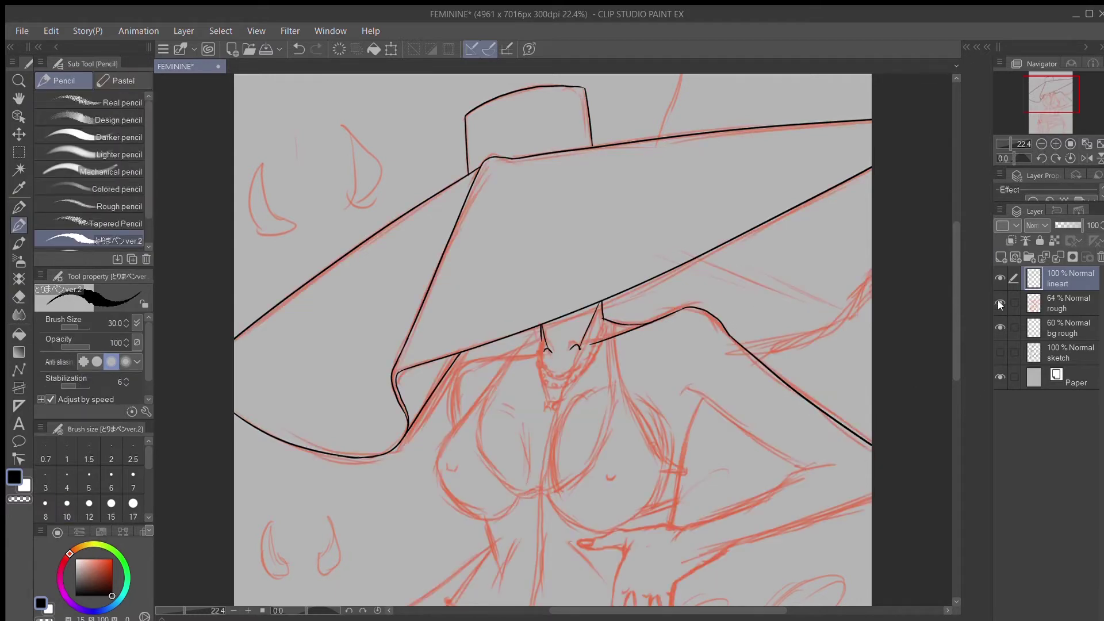
Step: Ink the far shoulder and upper arm beneath the drooping brim
drag(542, 331, 471, 362)
drag(472, 361, 454, 426)
key(ctrl+z)
scroll(460, 368, down, 3)
Step: Ink the bikini cup and strap on the side of the drooping brim
mouse_move(454, 333)
mouse_down()
mouse_move(515, 251)
mouse_move(478, 339)
mouse_up()
key(ctrl+z)
mouse_move(517, 250)
mouse_down()
mouse_move(481, 325)
mouse_move(437, 369)
mouse_up()
key(ctrl+z)
mouse_move(437, 369)
mouse_down()
mouse_move(465, 413)
mouse_move(489, 422)
mouse_up()
mouse_move(479, 327)
mouse_down()
mouse_move(495, 377)
mouse_move(515, 388)
mouse_up()
key(ctrl+z)
key(ctrl+z)
key(ctrl+z)
key(ctrl+z)
drag(479, 328, 522, 396)
drag(486, 422, 523, 402)
Step: Ink the other bikini cup with its neck strap and side bands
drag(606, 220, 578, 377)
key(ctrl+z)
drag(629, 302, 661, 353)
key(ctrl+z)
mouse_move(545, 399)
mouse_down()
mouse_move(560, 416)
mouse_move(624, 429)
mouse_move(659, 388)
mouse_move(662, 355)
mouse_up()
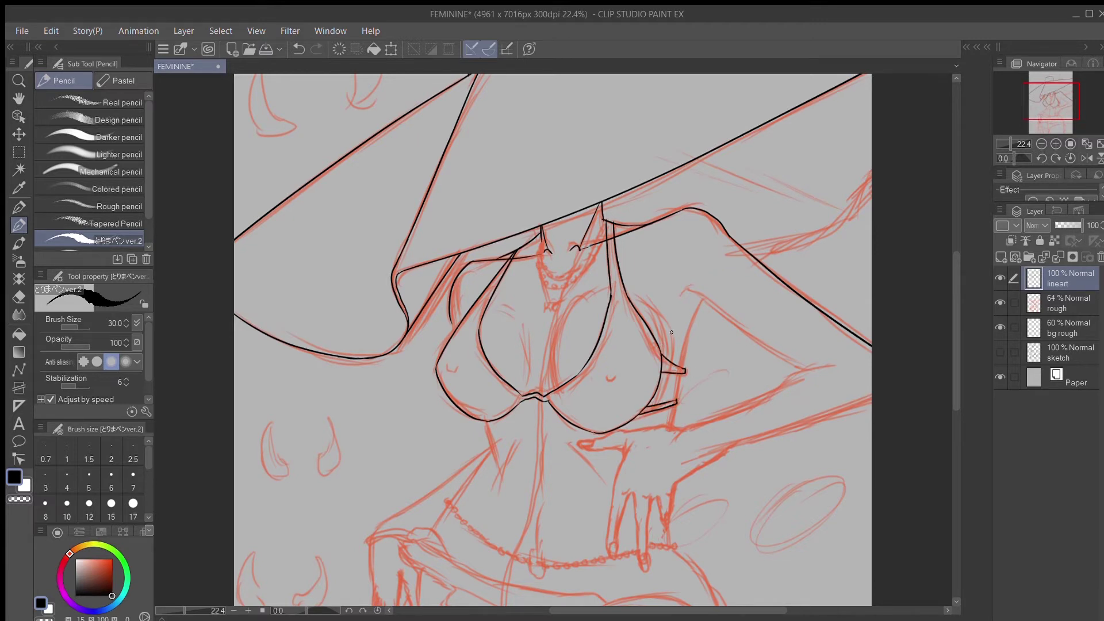
Step: Erase overlapping line ends around the bikini straps and shoulders
key(e)
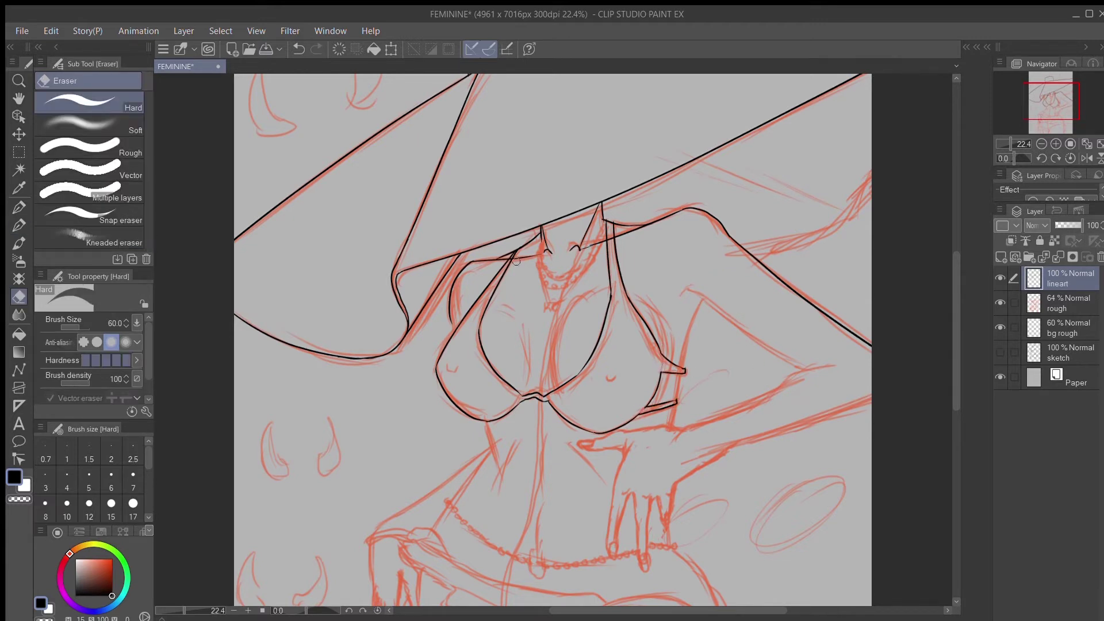
drag(608, 232, 608, 255)
key(ctrl+z)
key(p)
key(e)
scroll(948, 278, down, 1)
scroll(950, 254, down, 2)
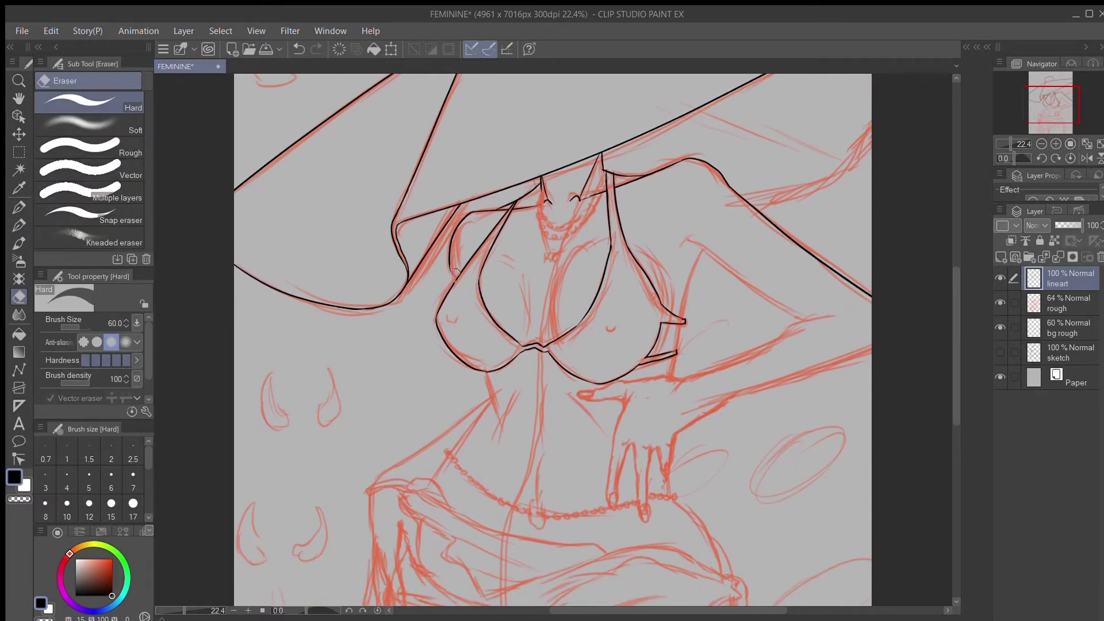
Step: Ink the inner breast contours at the cleavage and the outer contour beside the arm-side cup
key(p)
drag(503, 257, 529, 329)
drag(593, 242, 549, 308)
drag(650, 251, 669, 312)
key(ctrl+z)
drag(648, 250, 670, 314)
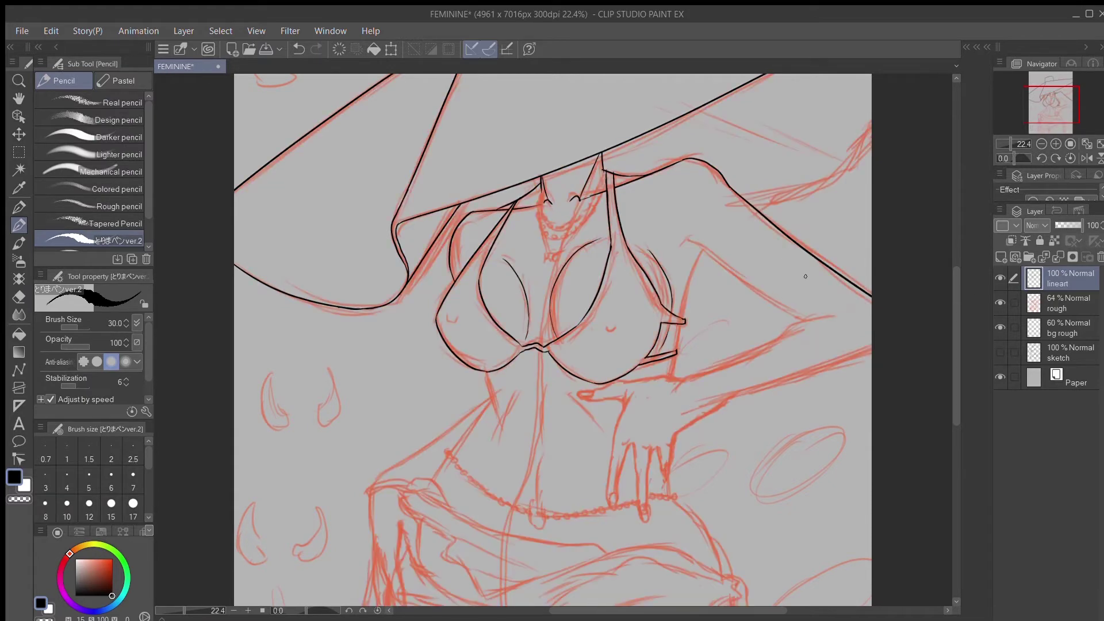
Step: Ink the inner edge of the bent arm from the armpit to the elbow and back toward the wrist
mouse_move(689, 244)
mouse_down()
mouse_move(765, 340)
mouse_move(662, 377)
mouse_up()
key(ctrl+z)
key(ctrl+plus)
key(ctrl+plus)
key(ctrl+plus)
mouse_move(834, 428)
mouse_down()
mouse_move(613, 456)
mouse_move(627, 469)
mouse_move(641, 455)
mouse_move(684, 475)
mouse_up()
key(ctrl+z)
key(ctrl+z)
key(ctrl+z)
Step: Ink the back of the hand and the thumb resting on the waist
mouse_move(616, 466)
mouse_down()
mouse_move(707, 469)
mouse_move(712, 479)
mouse_up()
drag(715, 456, 707, 492)
key(ctrl+minus)
key(ctrl+minus)
key(ctrl+plus)
mouse_move(655, 451)
mouse_down()
mouse_move(655, 349)
mouse_move(634, 468)
mouse_up()
Step: Ink the fingers with their nails and knuckle marks, and the forearm's lower edge
drag(671, 394, 640, 490)
mouse_move(670, 396)
mouse_down()
mouse_move(695, 447)
mouse_move(681, 496)
mouse_up()
mouse_move(706, 403)
mouse_down()
mouse_move(690, 506)
mouse_move(683, 493)
mouse_up()
drag(709, 404, 706, 412)
drag(689, 612, 735, 612)
mouse_move(845, 264)
mouse_down()
mouse_move(588, 358)
mouse_move(544, 431)
mouse_up()
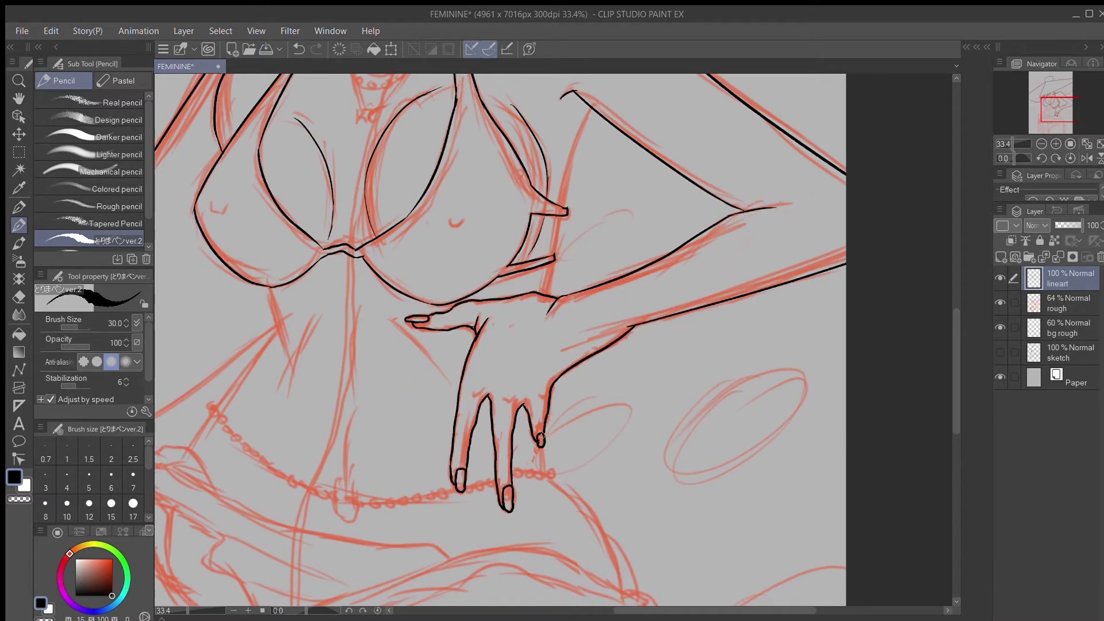
scroll(541, 435, up, 1)
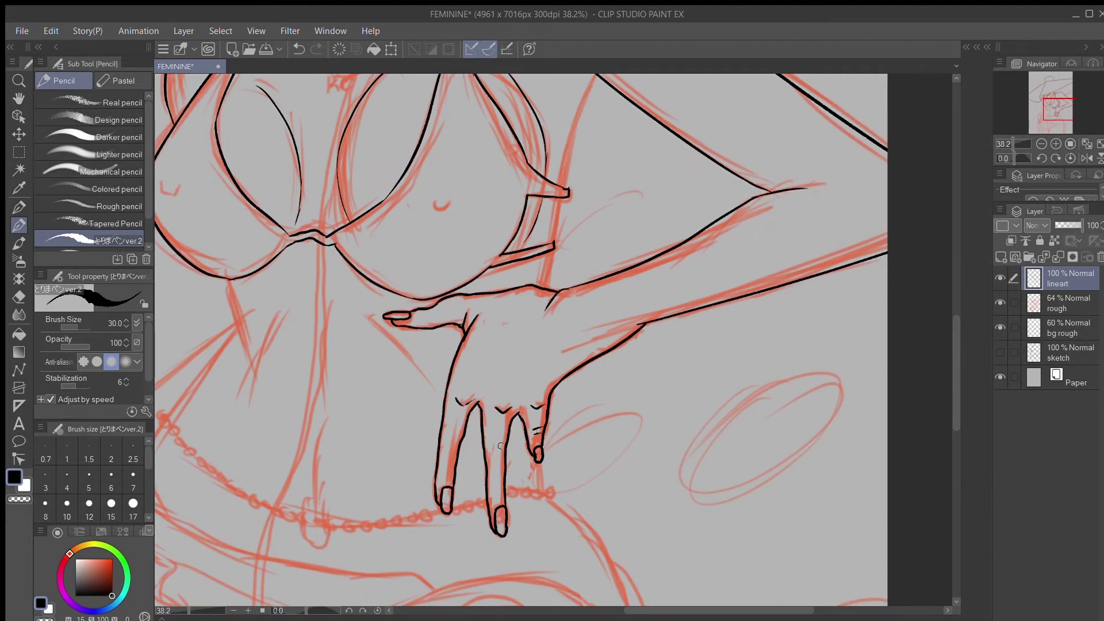
Step: Ink the torso side behind the hand, the opposite waist contour and the first beads of the waist chain
drag(1013, 144, 1010, 144)
drag(575, 202, 554, 292)
drag(740, 611, 679, 612)
drag(1010, 144, 1012, 144)
drag(572, 299, 590, 352)
mouse_move(609, 326)
mouse_down()
mouse_move(585, 370)
mouse_move(533, 393)
mouse_up()
key(ctrl+z)
drag(581, 334, 540, 380)
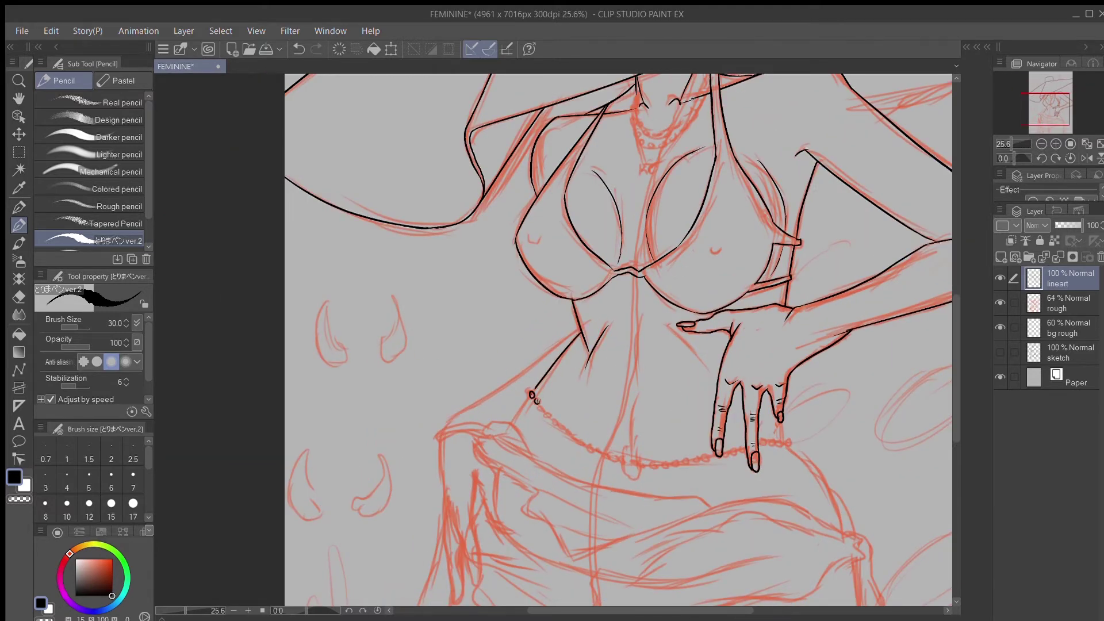
Step: Ink the remaining waist chain beads across to the hand and extend the waist contour down to the wrap
drag(672, 460, 673, 460)
drag(687, 457, 688, 457)
drag(702, 455, 702, 454)
drag(712, 453, 713, 452)
drag(530, 398, 514, 425)
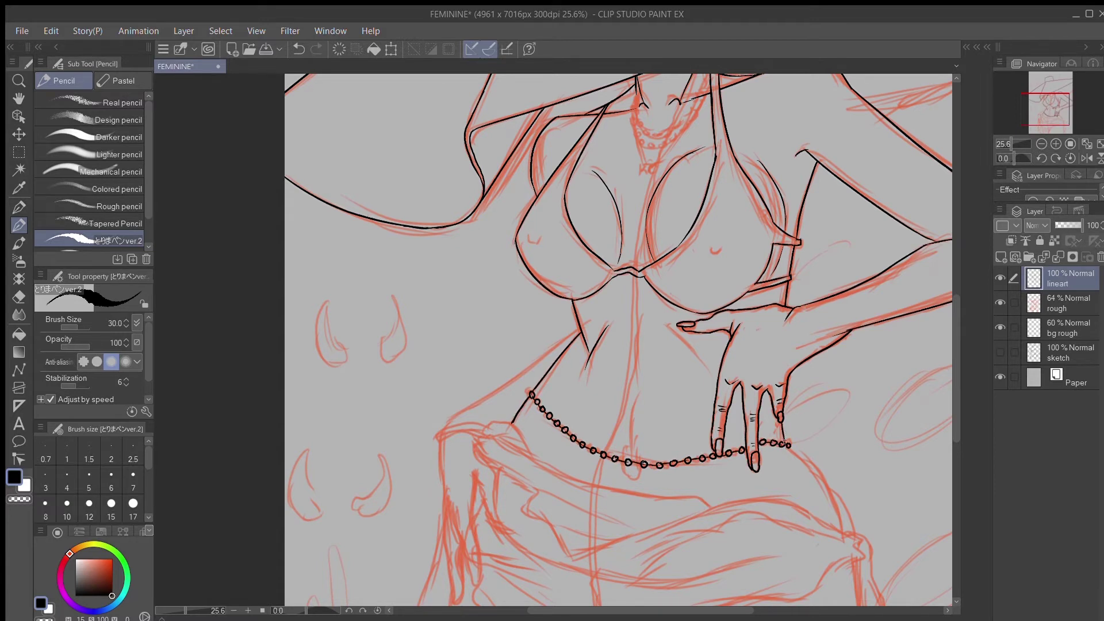
Step: Ink the abdomen crease near the thumb and the hip curve from the hand down to the wrap skirt
drag(695, 352, 706, 365)
click(1010, 144)
drag(957, 357, 957, 403)
drag(760, 275, 817, 356)
key(ctrl+z)
key(ctrl+z)
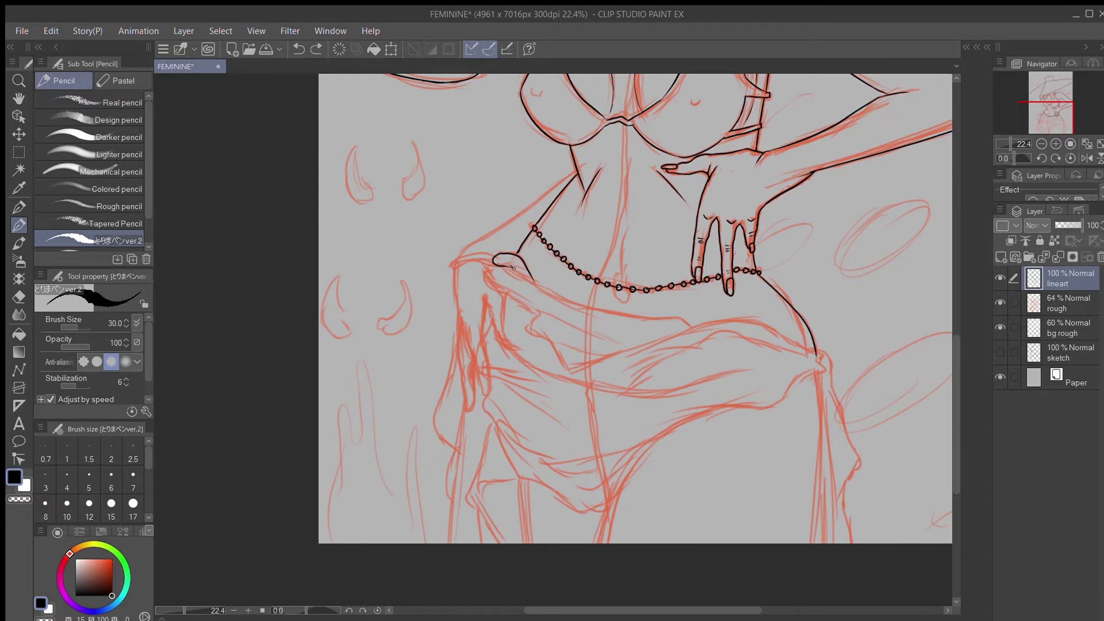
Step: Ink the wrap's upper edge from the waist roll across the hips and the crossing fold up to the side knot
drag(536, 283, 629, 306)
key(ctrl+z)
mouse_move(536, 283)
mouse_down()
mouse_move(635, 299)
mouse_move(613, 295)
mouse_move(690, 326)
mouse_up()
drag(593, 361, 716, 323)
key(ctrl+z)
mouse_move(587, 366)
mouse_down()
mouse_move(855, 312)
mouse_move(813, 348)
mouse_move(797, 344)
mouse_move(834, 359)
mouse_up()
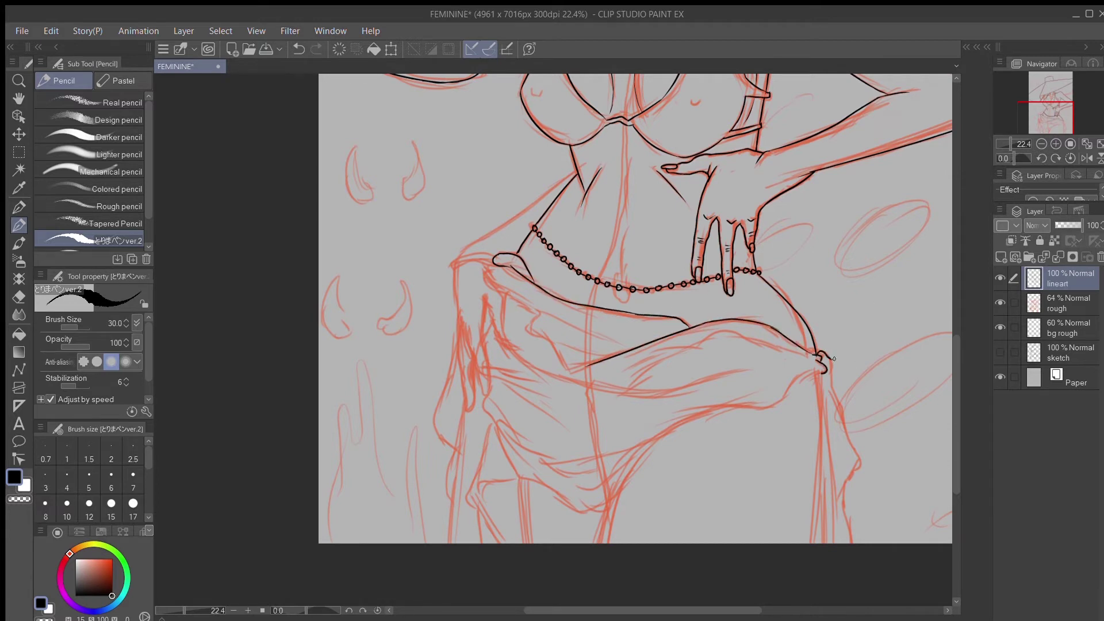
Step: Ink the wrap's rolled edge with its jagged inner fold, and the lower contour of the arm behind the waist
drag(487, 269, 604, 336)
mouse_move(533, 328)
mouse_down()
mouse_move(567, 371)
mouse_move(596, 364)
mouse_up()
drag(576, 171, 458, 260)
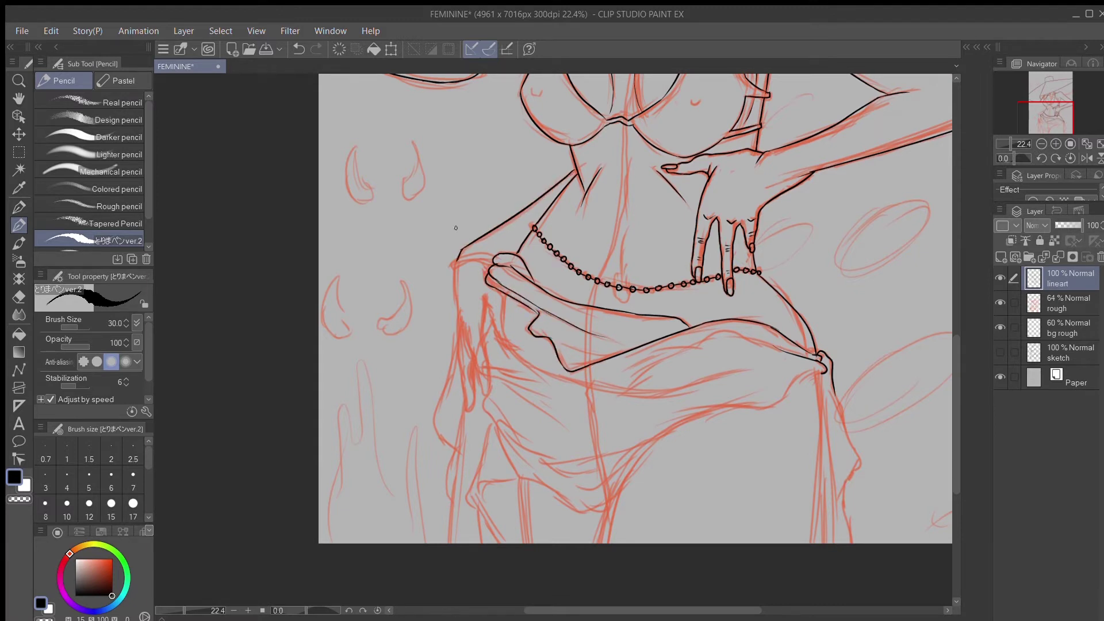
Step: Ink the lowered hand from the wrist cuff down, with its fingers and nails
drag(456, 314, 463, 391)
mouse_move(461, 325)
mouse_down()
mouse_move(484, 351)
mouse_move(485, 304)
mouse_up()
drag(488, 300, 505, 347)
drag(499, 292, 514, 357)
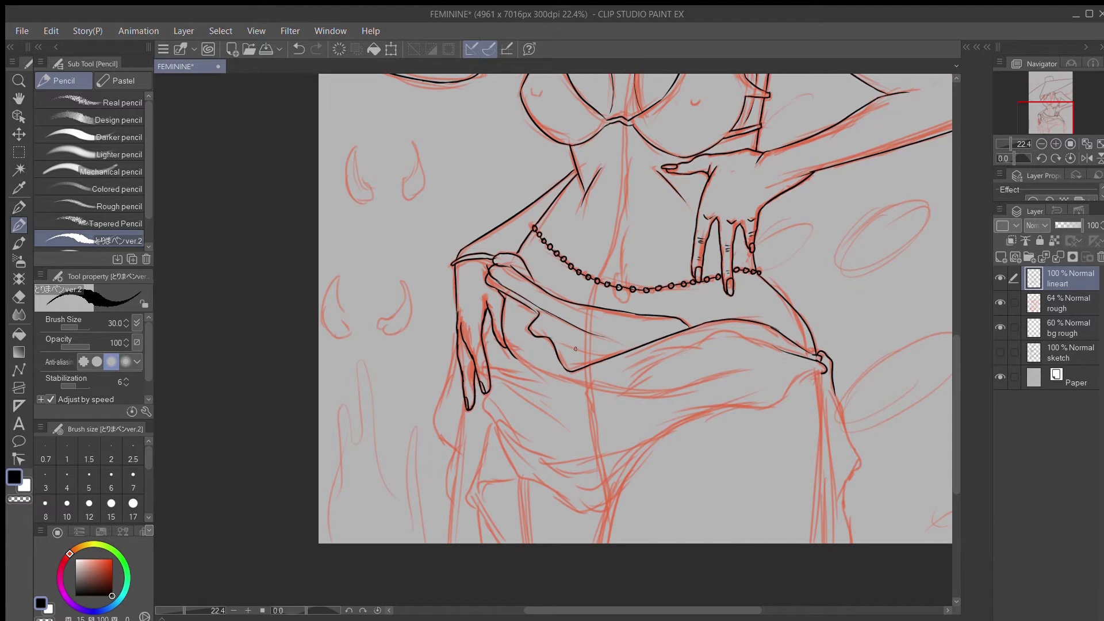
Step: Ink the long middle folds of the wrap and its lower edge running from the knot toward the thigh
mouse_move(603, 394)
mouse_down()
mouse_move(768, 370)
mouse_move(805, 352)
mouse_up()
drag(535, 323, 614, 357)
mouse_move(823, 373)
mouse_down()
mouse_move(778, 406)
mouse_move(696, 406)
mouse_up()
drag(642, 455, 694, 406)
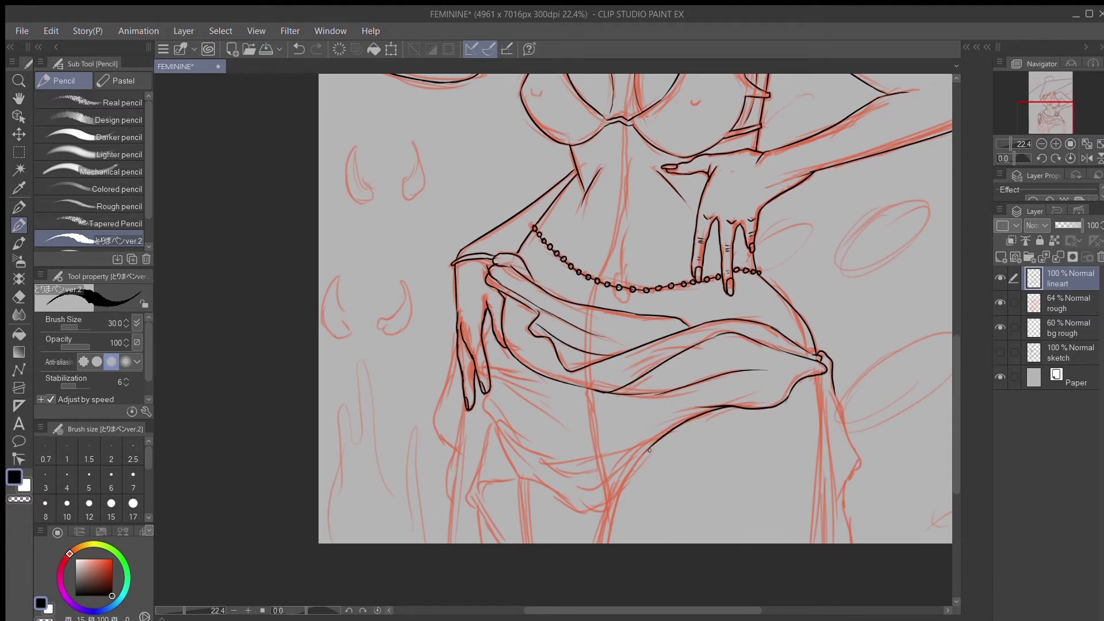
Step: Redo the last hem stroke and ink the wrap's lower hem, its small draping folds and the cloth opening over the thigh
key(ctrl+z)
mouse_move(621, 490)
mouse_down()
mouse_move(505, 477)
mouse_move(481, 505)
mouse_up()
mouse_move(491, 425)
mouse_down()
mouse_move(471, 479)
mouse_move(497, 543)
mouse_move(520, 473)
mouse_move(668, 432)
mouse_up()
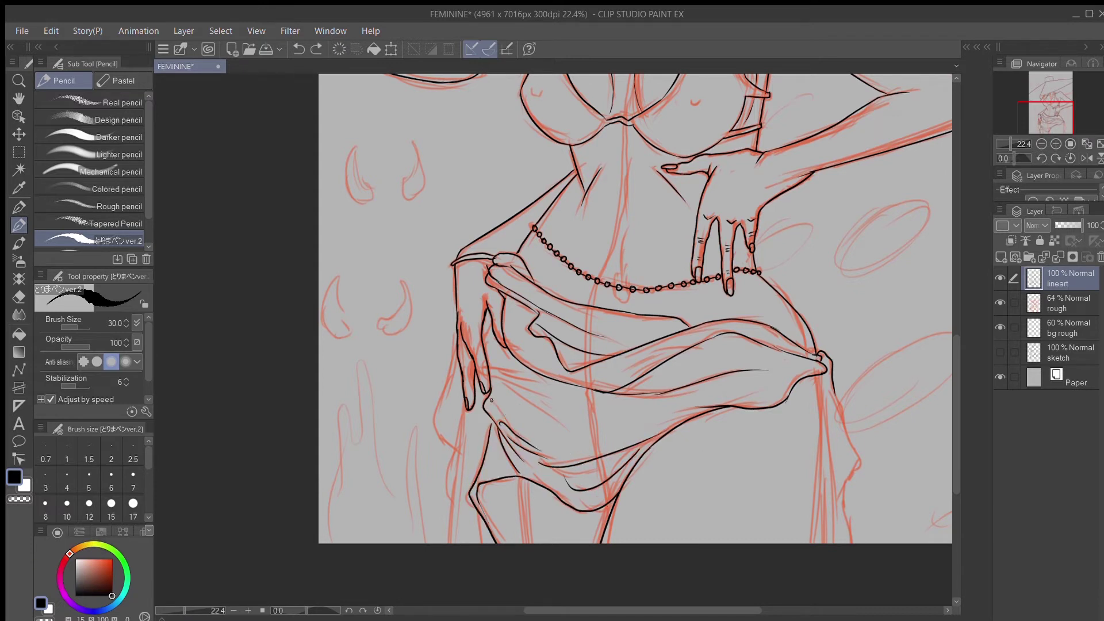
mouse_move(491, 380)
mouse_down()
mouse_move(580, 428)
mouse_move(554, 391)
mouse_up()
Step: Ink the long cloth tail hanging from the hip knot with its vertical folds
drag(818, 375, 820, 415)
scroll(875, 316, down, 3)
drag(819, 279, 815, 447)
mouse_move(834, 294)
mouse_down()
mouse_move(867, 366)
mouse_move(838, 447)
mouse_up()
key(ctrl+z)
drag(820, 280, 823, 488)
Step: Hide the bg rough layer and check the lineart with the rough layer hidden, then show the rough again
click(1100, 143)
drag(1000, 327, 1001, 301)
click(1007, 158)
click(1070, 158)
drag(1002, 144, 1006, 146)
click(1001, 303)
Step: Ink the hanging cloth and its vertical folds below the lowered hand, undoing unwanted strokes
click(1031, 130)
drag(685, 188, 683, 319)
drag(693, 261, 675, 431)
key(ctrl+z)
drag(679, 315, 673, 375)
drag(695, 282, 686, 420)
drag(708, 385, 712, 419)
drag(754, 344, 761, 421)
key(ctrl+z)
Step: Ink the pendant at the middle of the waist chain and the abdomen's centre line, comparing with the rough layer
click(1101, 144)
click(1000, 302)
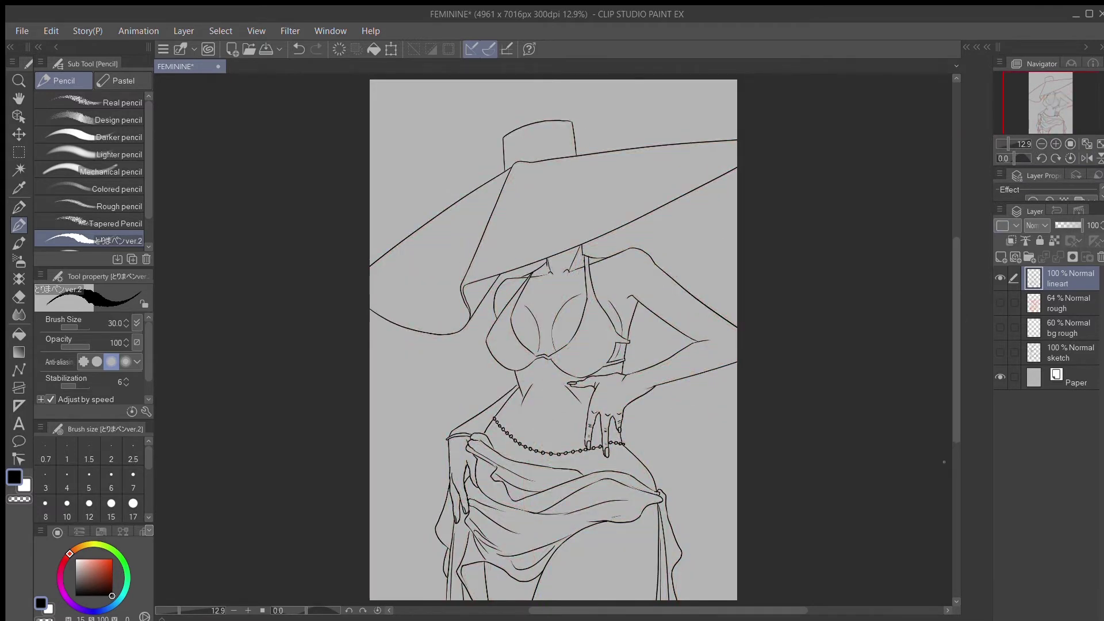
drag(957, 316, 956, 329)
click(1001, 303)
drag(1009, 143, 1010, 145)
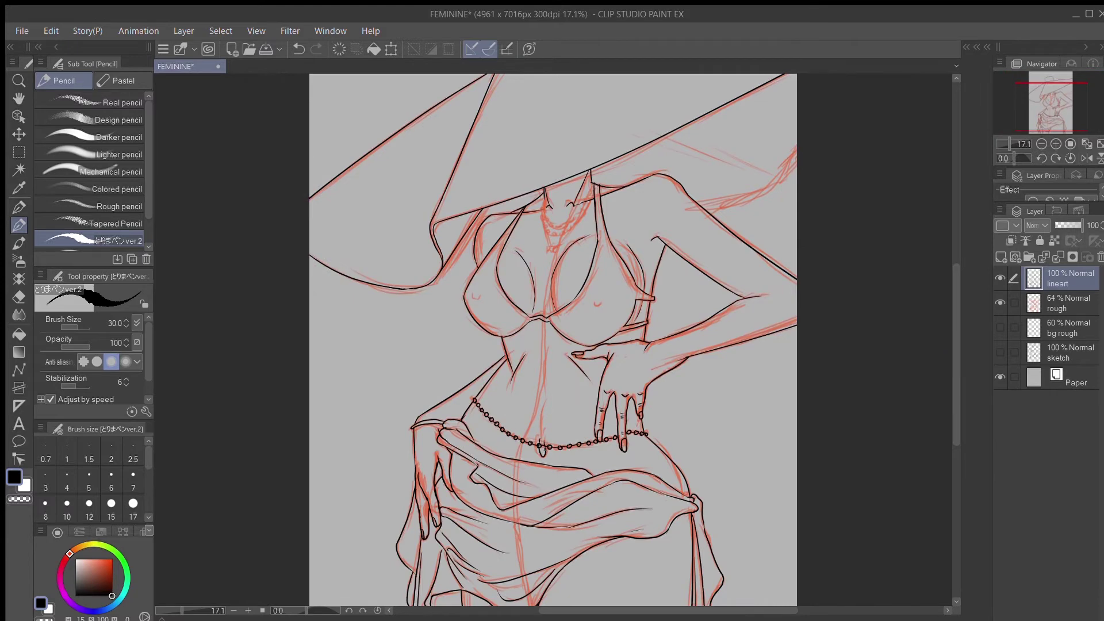
drag(545, 359, 543, 400)
click(1000, 303)
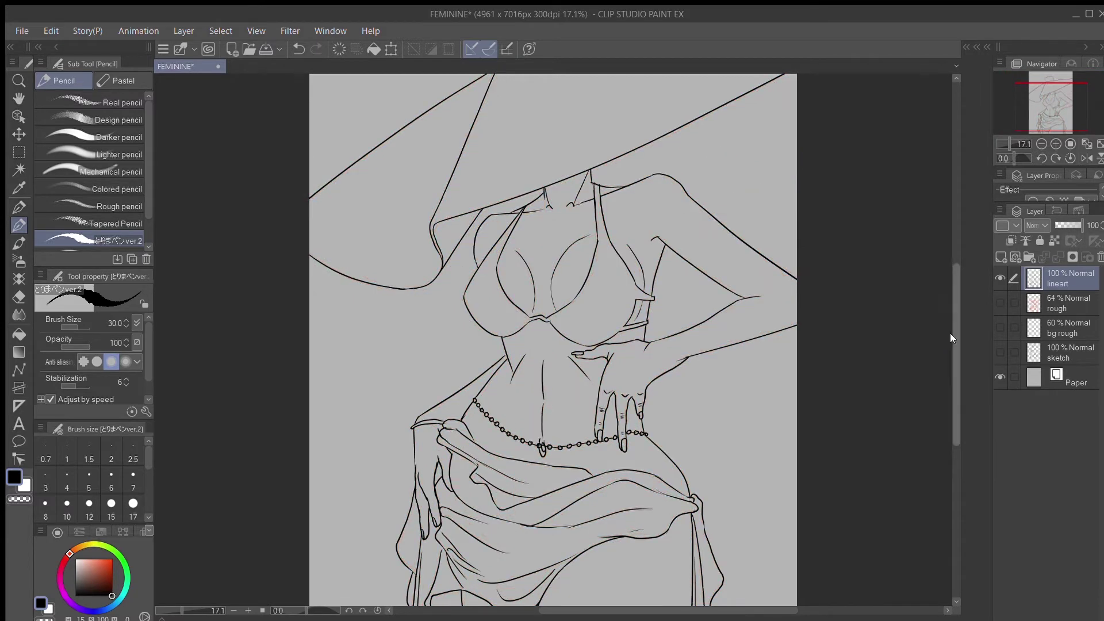
Step: Ink the far hat brim's curved edge and underside crease behind the raised shoulder, and hide the rough layer
key(ctrl+0)
click(1002, 303)
click(1000, 303)
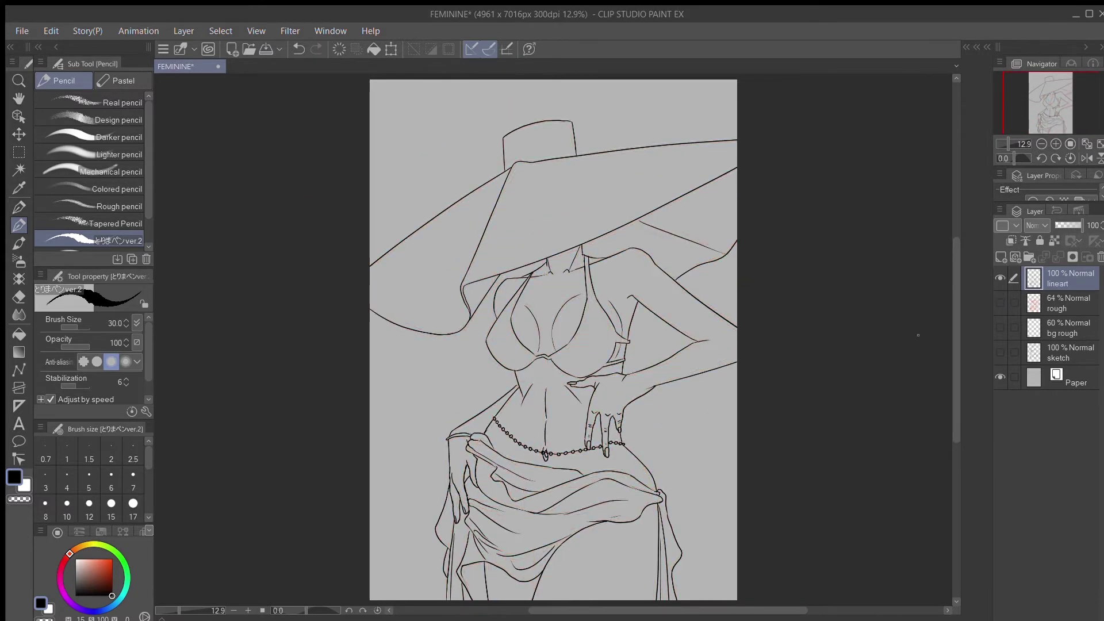
scroll(1006, 139, up, 3)
key(e)
key(p)
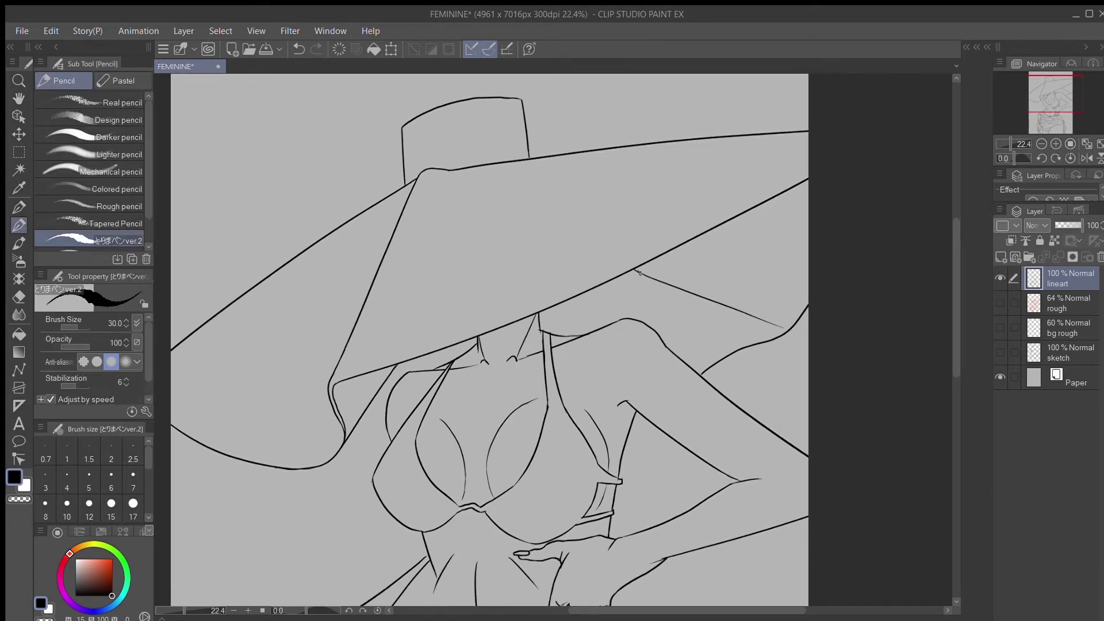
Step: Touch up a short contour line on the torso
click(1089, 144)
drag(1008, 144, 1014, 144)
drag(505, 339, 500, 379)
click(1087, 145)
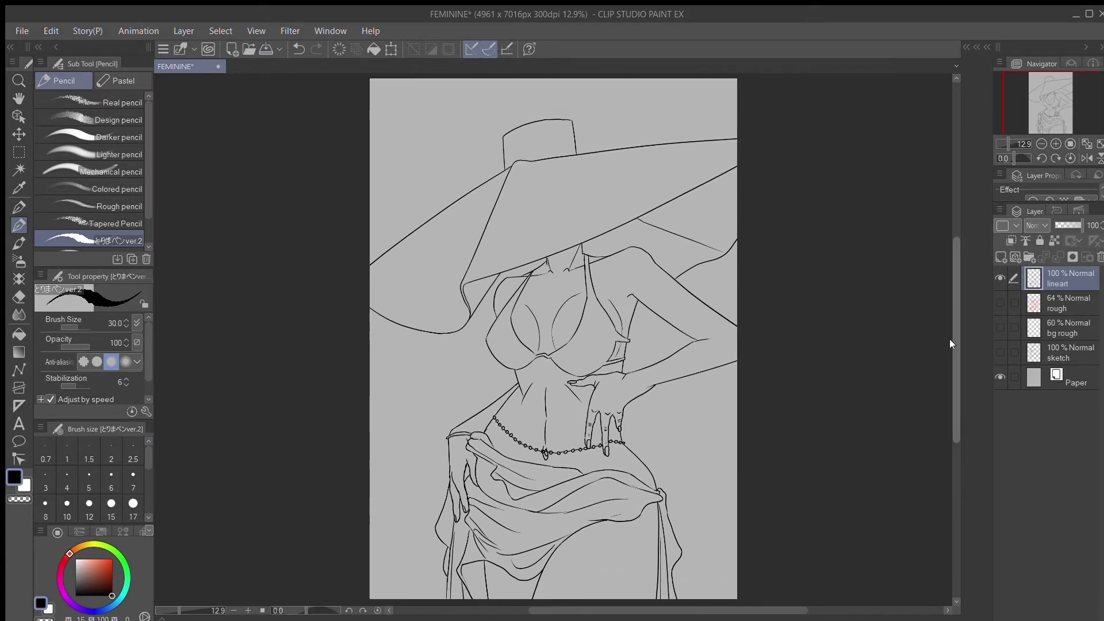
Step: Show the rough layer and ink the layered chain necklaces around the neck with a pendant on the lowest chain
drag(955, 342, 955, 326)
click(1001, 302)
scroll(553, 321, up, 5)
mouse_move(513, 307)
mouse_down()
mouse_move(538, 432)
mouse_move(590, 438)
mouse_move(647, 385)
mouse_move(709, 263)
mouse_move(509, 395)
mouse_move(560, 473)
mouse_move(613, 455)
mouse_move(715, 268)
mouse_move(533, 493)
mouse_up()
drag(714, 276, 586, 503)
drag(501, 336, 527, 489)
mouse_move(708, 294)
mouse_down()
mouse_move(633, 451)
mouse_move(564, 524)
mouse_up()
mouse_move(524, 472)
mouse_down()
mouse_move(546, 514)
mouse_move(536, 541)
mouse_up()
mouse_move(545, 515)
mouse_down()
mouse_move(559, 514)
mouse_move(539, 545)
mouse_move(577, 542)
mouse_move(578, 522)
mouse_up()
Step: Hide the rough layer and examine the lineart as a whole and around the torso
key(ctrl+0)
click(1001, 303)
drag(1008, 144, 1011, 144)
click(1100, 144)
mouse_move(957, 322)
mouse_down()
mouse_move(957, 349)
mouse_move(957, 318)
mouse_up()
drag(1006, 142, 1003, 140)
drag(953, 340, 953, 346)
drag(1008, 143, 1011, 143)
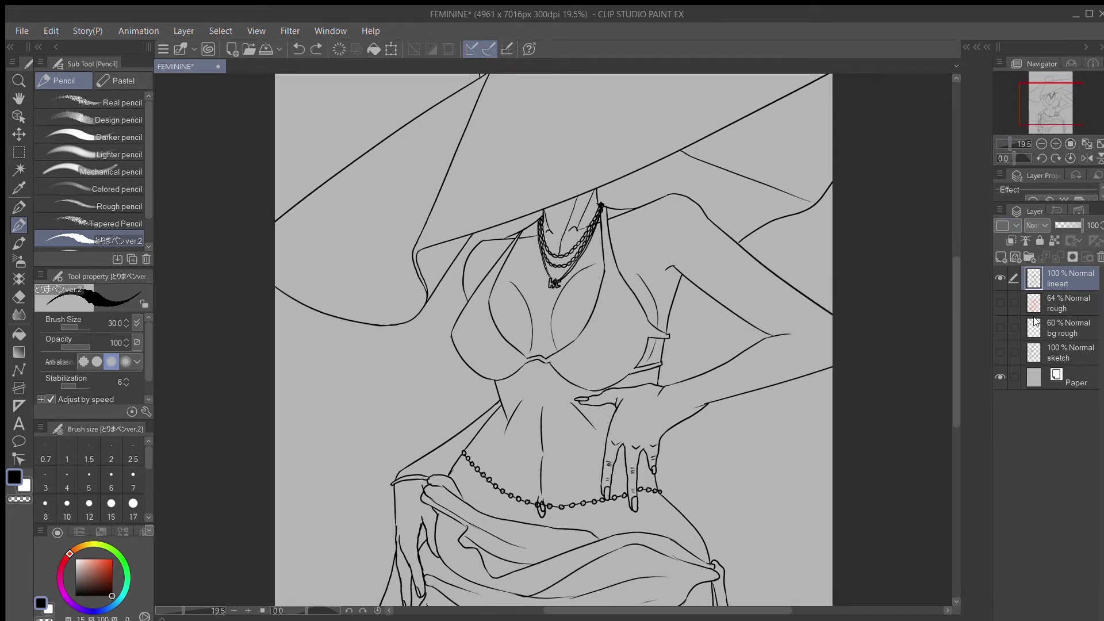
Step: Add a new layer and draw a centre guide line through the hat, torso and wrap
key(ctrl+shift+n)
drag(543, 320, 527, 499)
drag(955, 320, 955, 368)
mouse_move(528, 355)
mouse_down()
mouse_move(506, 465)
mouse_move(519, 581)
mouse_up()
drag(955, 339, 955, 272)
click(1001, 303)
click(1001, 303)
drag(1011, 144, 1008, 144)
mouse_move(955, 322)
mouse_down()
mouse_move(956, 368)
mouse_move(956, 327)
mouse_up()
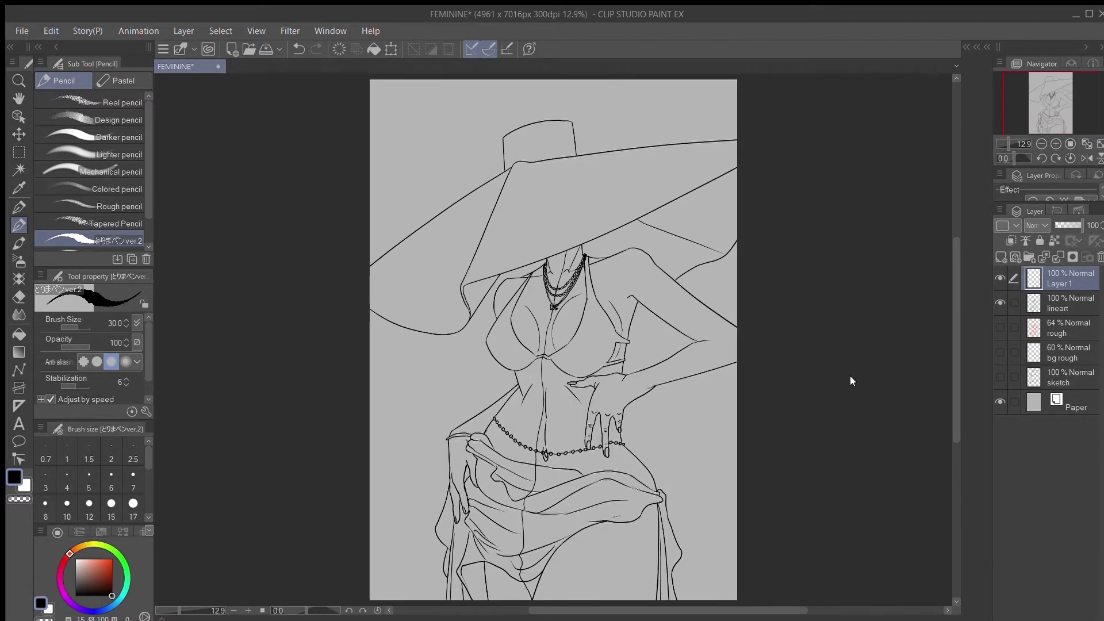
drag(565, 123, 567, 252)
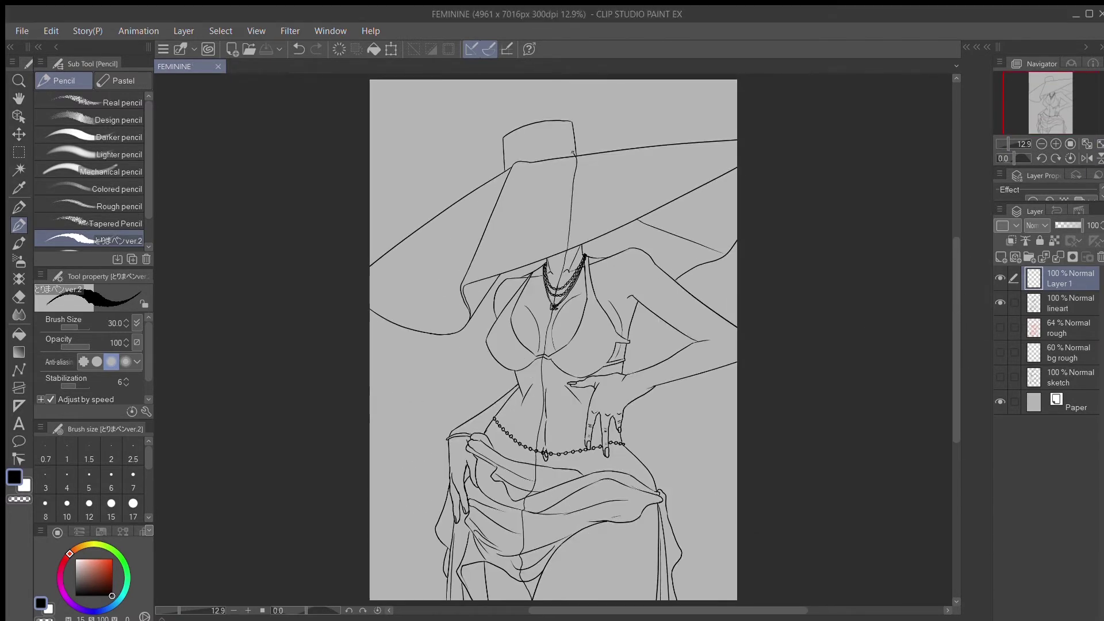
Step: Hide the guide line layer and add a layer named color between the lineart and rough layers
scroll(620, 167, down, 1)
click(1001, 278)
click(1065, 333)
key(ctrl+shift+n)
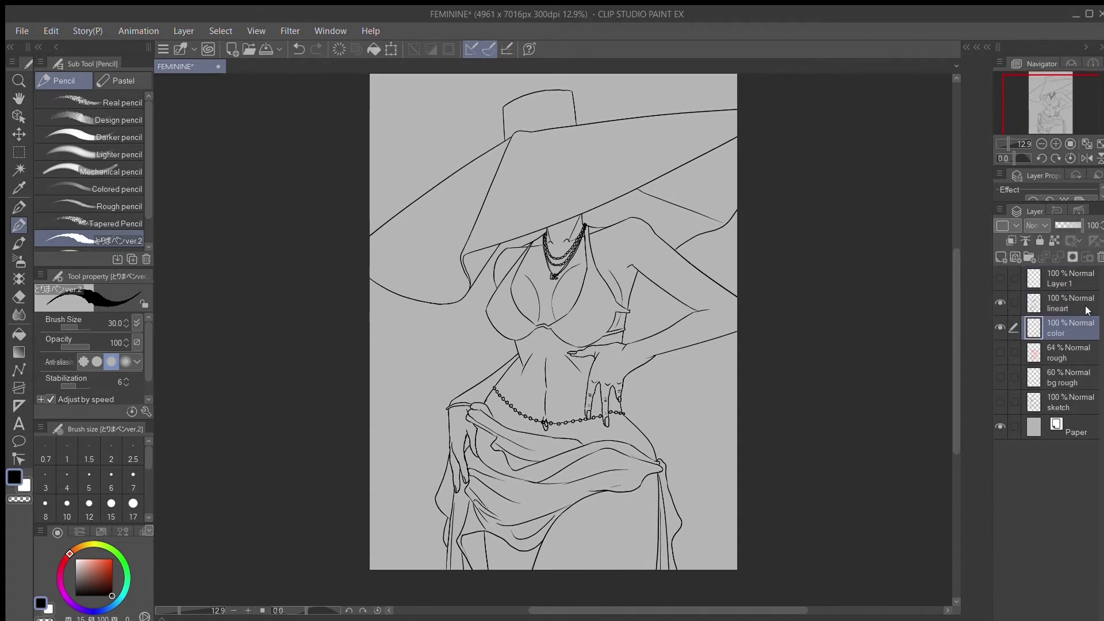
Step: Choose a dark brown and try filling the skin on the arm
click(76, 549)
drag(96, 569, 99, 581)
key(g)
click(708, 319)
key(ctrl+z)
Step: Switch back to black pencil ink on the lineart layer for the torso outlines
drag(1008, 144, 1010, 144)
click(112, 596)
click(1088, 302)
key(p)
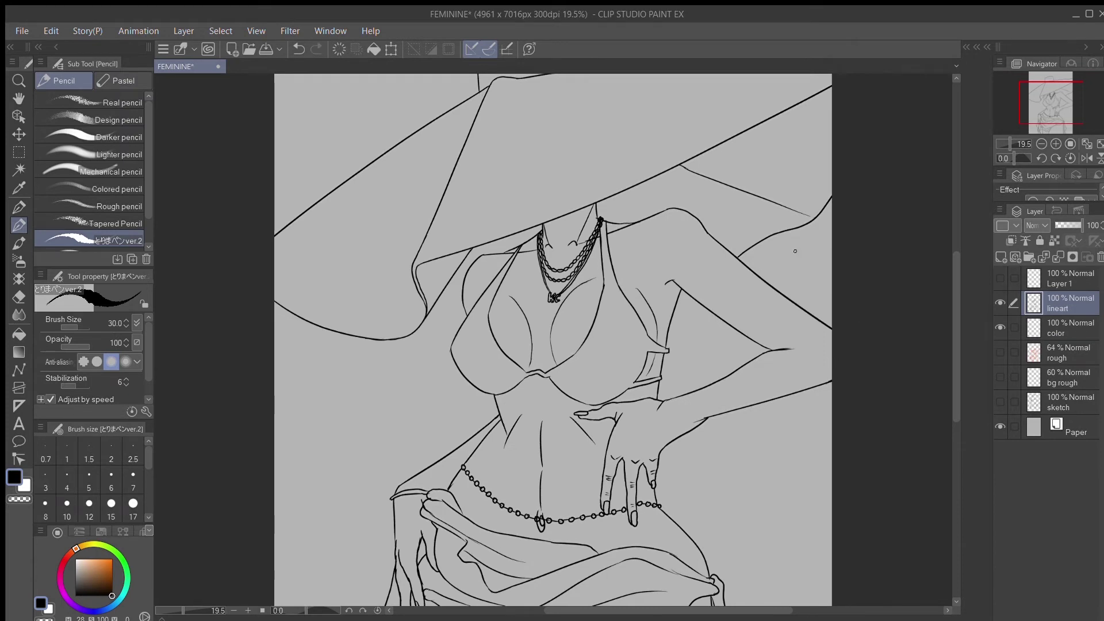
Step: Fill all skin areas with dark brown on the color layer, including arms, hands, neck, chest, torso and legs
click(1050, 338)
key(g)
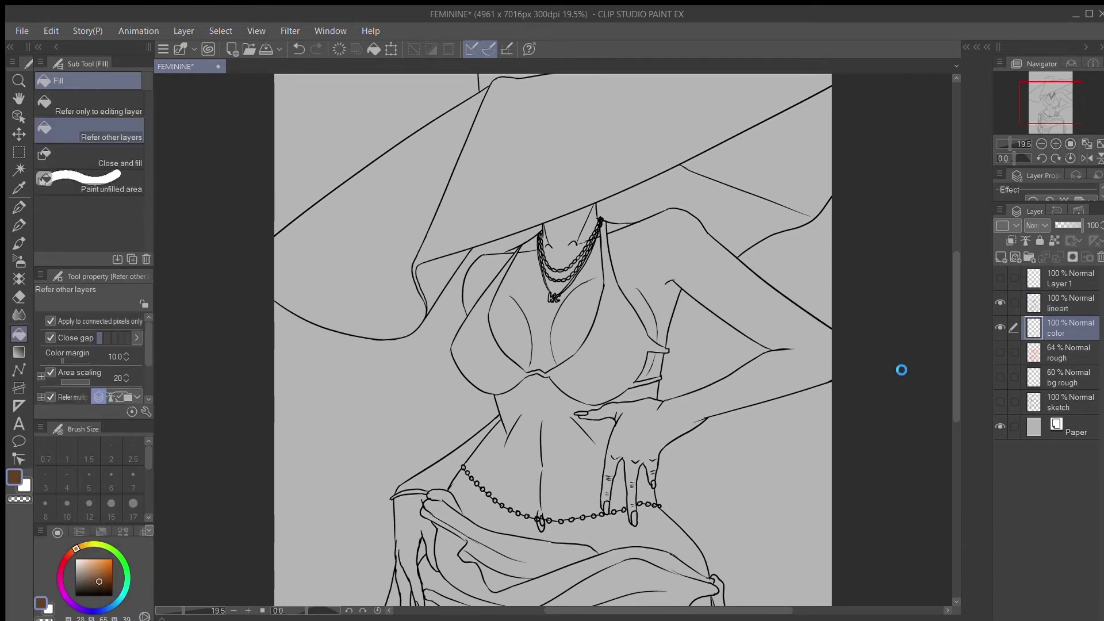
click(762, 377)
click(650, 366)
click(642, 395)
click(620, 486)
click(650, 532)
click(567, 331)
click(483, 282)
click(578, 241)
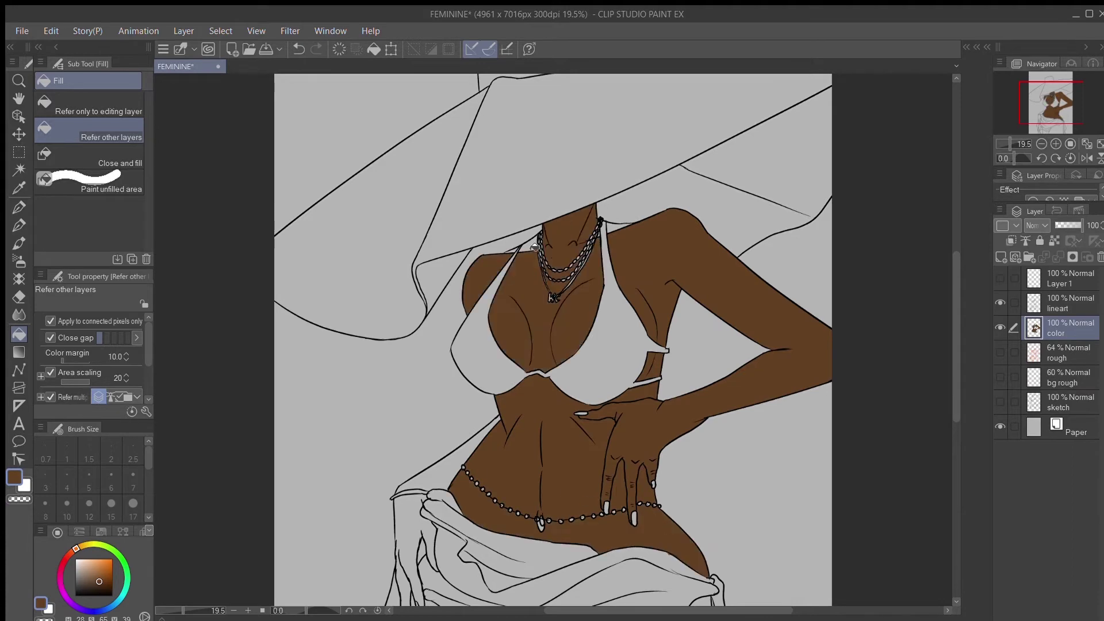
scroll(949, 332, down, 8)
key(ctrl+0)
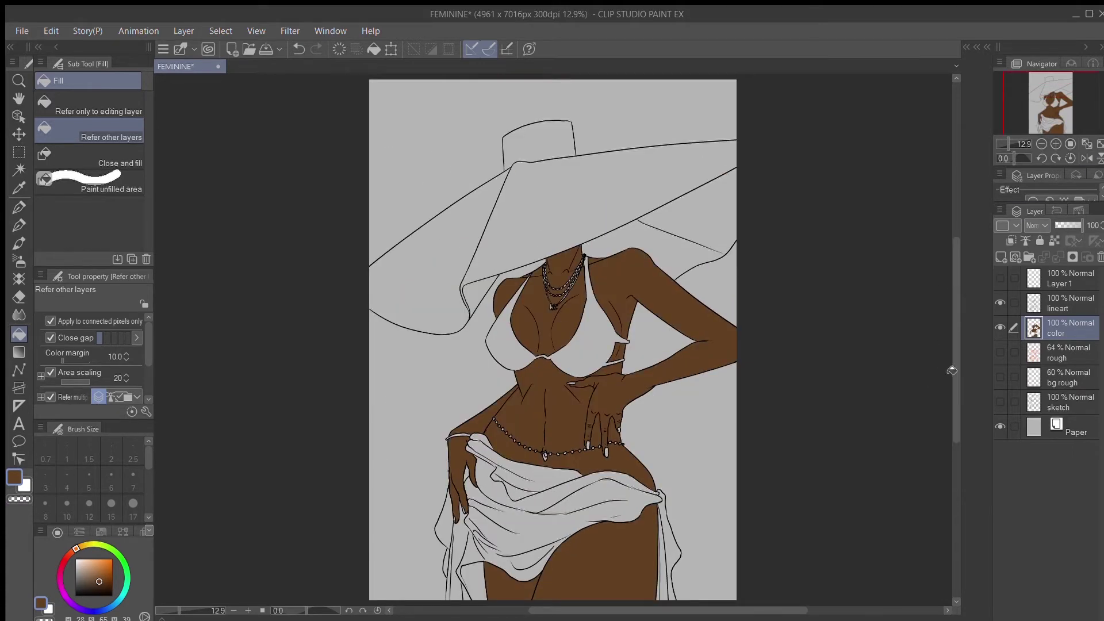
Step: Choose a dark red and fill the wrap skirt with it
scroll(952, 372, down, 3)
click(69, 551)
click(102, 583)
click(601, 459)
key(ctrl+z)
key(ctrl+z)
click(553, 445)
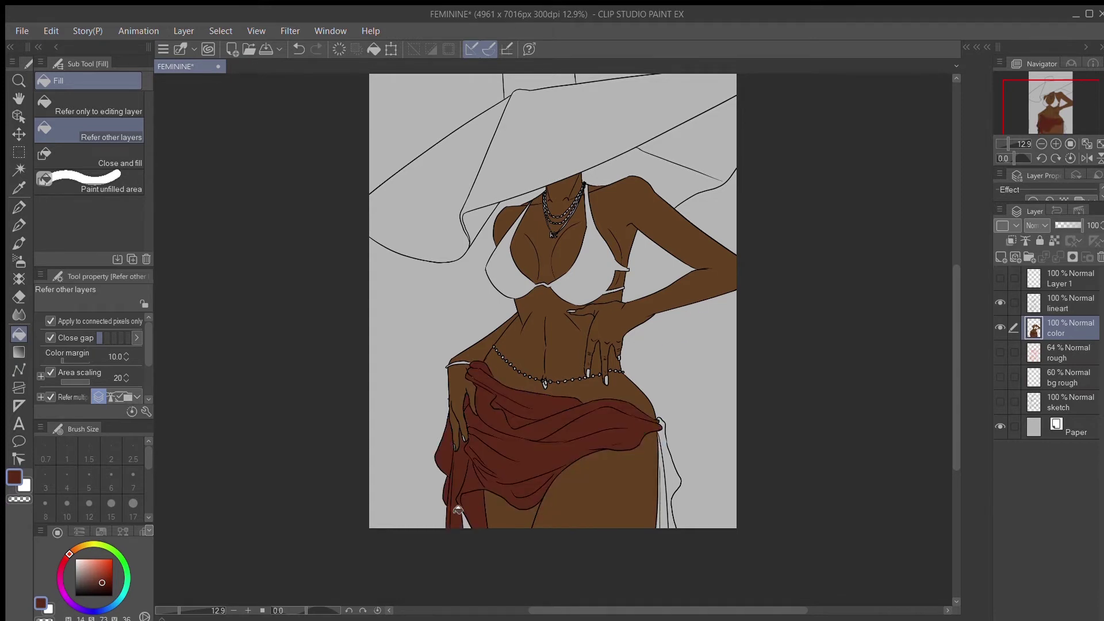
Step: Try filling the bikini top with pale beige and another light tone
scroll(949, 349, up, 4)
click(79, 561)
click(78, 547)
click(81, 563)
click(593, 375)
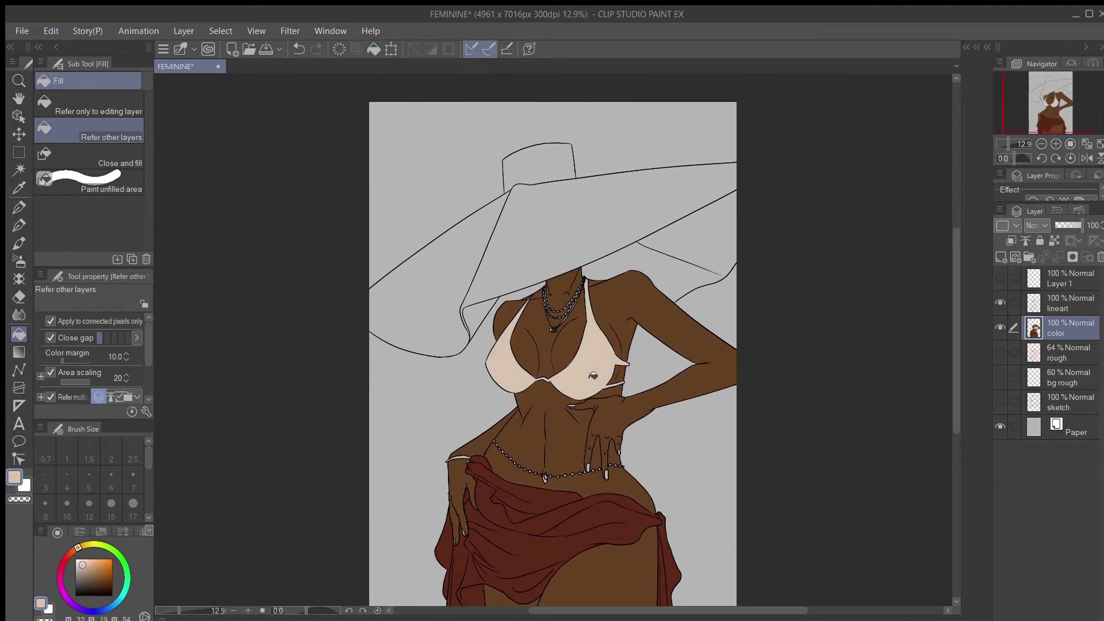
key(ctrl+z)
click(81, 559)
click(582, 373)
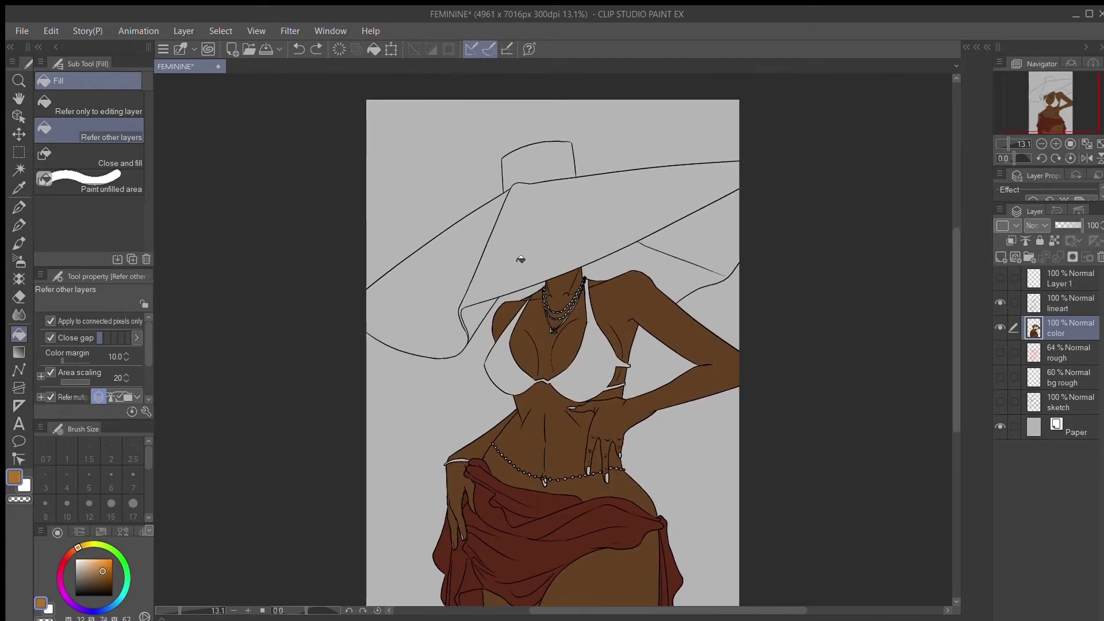
Step: Fill the hat brim's top, folded side and underside with orange-brown
click(596, 212)
click(457, 273)
click(697, 252)
key(ctrl+z)
click(678, 271)
click(475, 313)
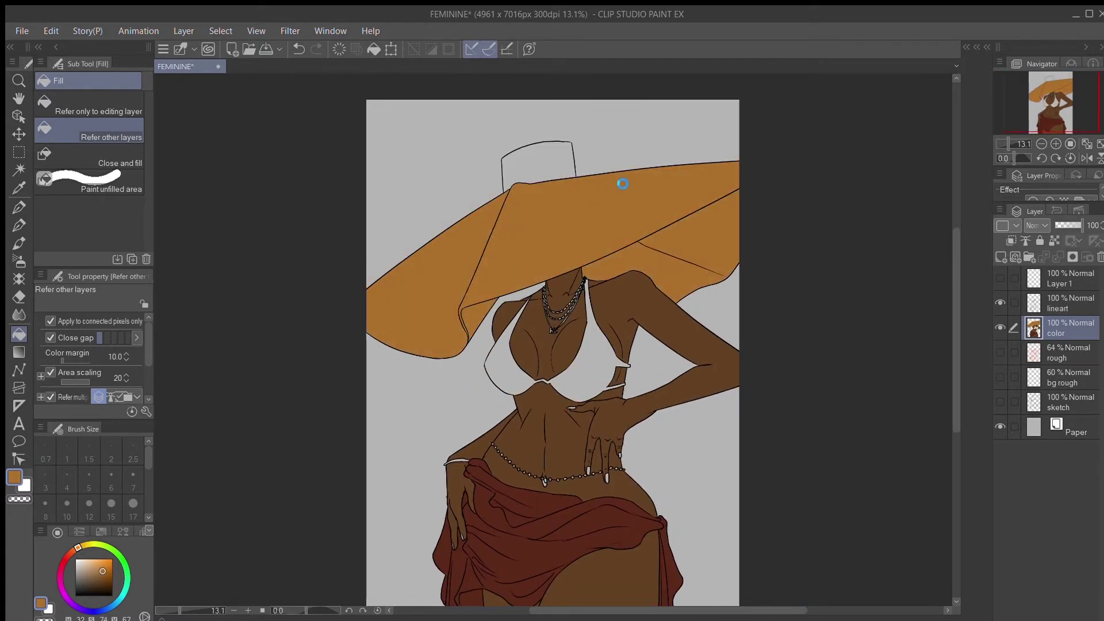
Step: Fill the hat's crown and the bikini top with the same orange-brown
drag(957, 291, 956, 241)
key(p)
drag(1009, 144, 1009, 144)
key(g)
click(578, 248)
drag(957, 265, 957, 291)
click(592, 461)
Step: Ink small detail marks on both bikini cups in black on the lineart layer
drag(1008, 144, 1011, 144)
click(1081, 303)
key(p)
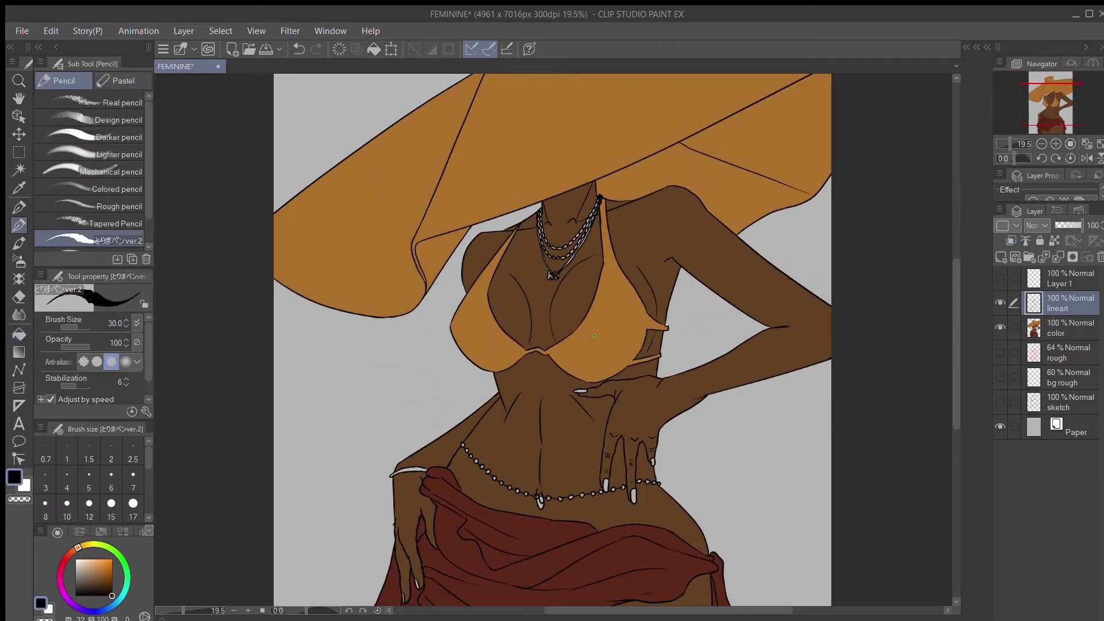
drag(456, 325, 461, 329)
drag(1010, 144, 1008, 145)
Step: Fill the fingernails of both hands with white on the color layer
drag(956, 356, 955, 396)
drag(1008, 144, 1013, 144)
click(76, 559)
click(19, 335)
click(691, 404)
key(ctrl+z)
click(1064, 330)
click(690, 405)
click(644, 384)
click(600, 225)
click(320, 554)
Step: Fill the navel piercing's lower loop with skin brown and the waist chain's beads with golden yellow on the color layer
alt+click(730, 441)
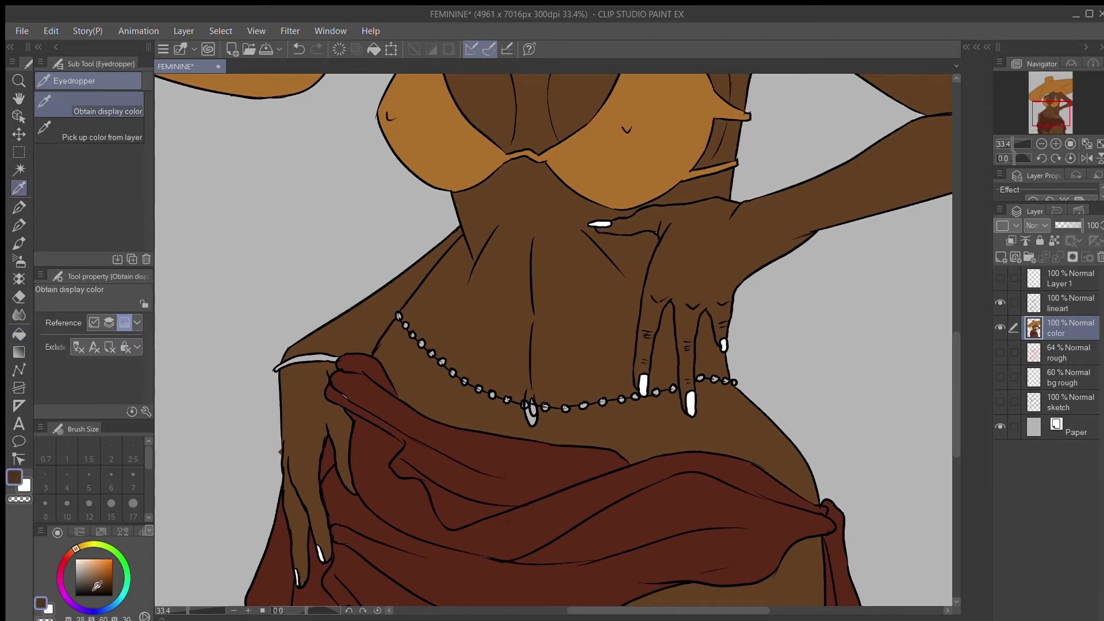
click(532, 420)
drag(1013, 144, 1016, 145)
click(1013, 144)
click(112, 559)
click(84, 545)
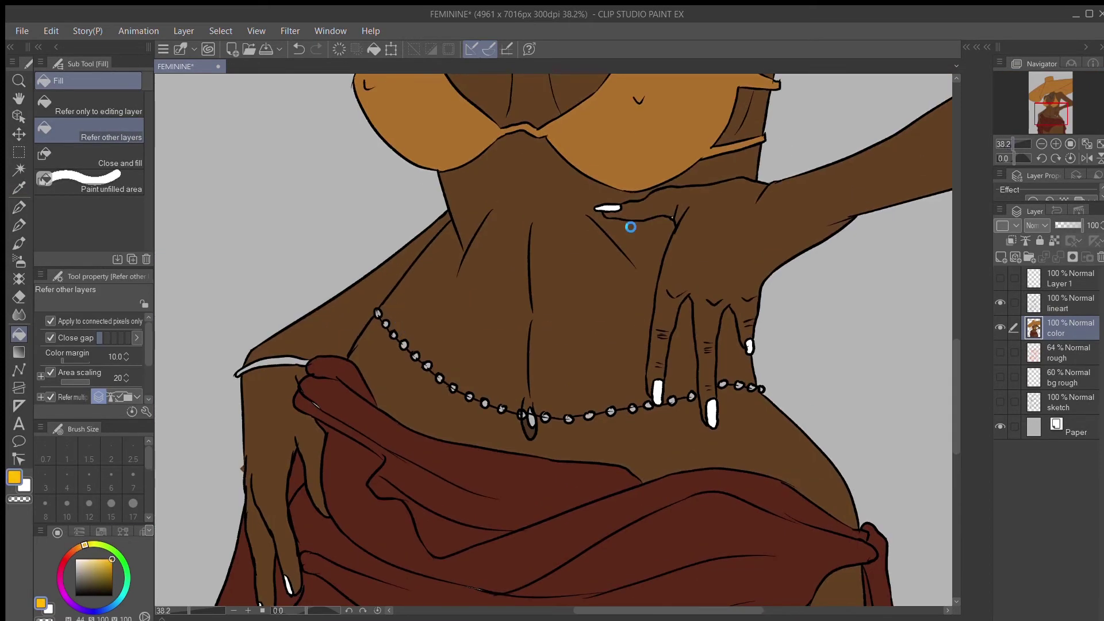
click(377, 313)
click(386, 324)
click(522, 414)
drag(546, 418, 758, 389)
Step: Fill the rest of the navel piercing with skin brown and touch up the wrap skirt in its own dark red
key(i)
click(708, 335)
key(g)
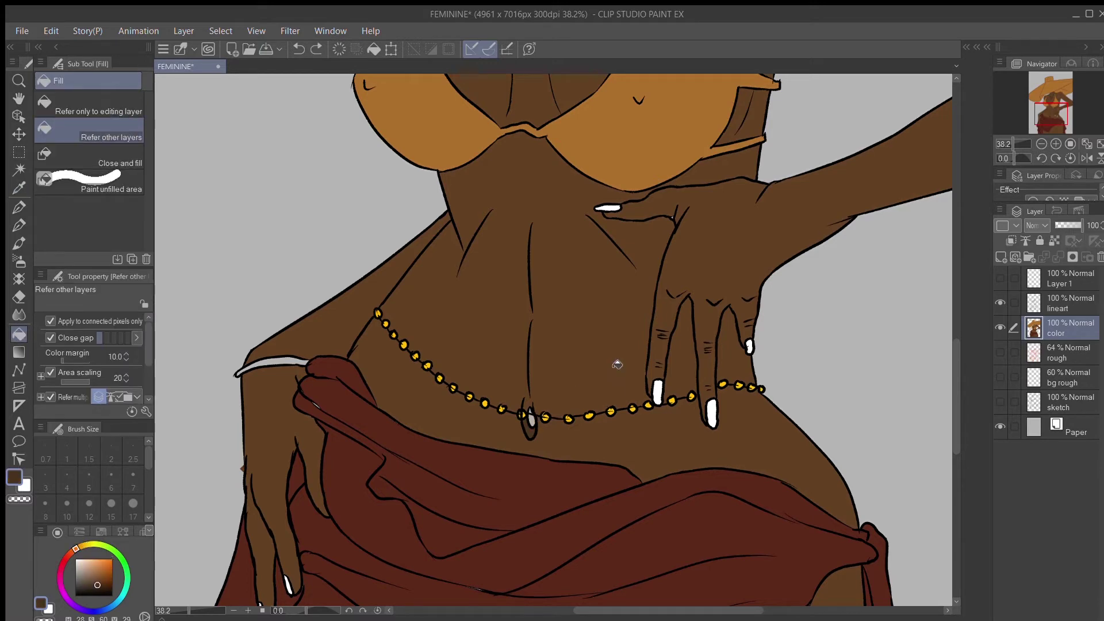
key(p)
drag(957, 348, 956, 396)
alt+click(468, 532)
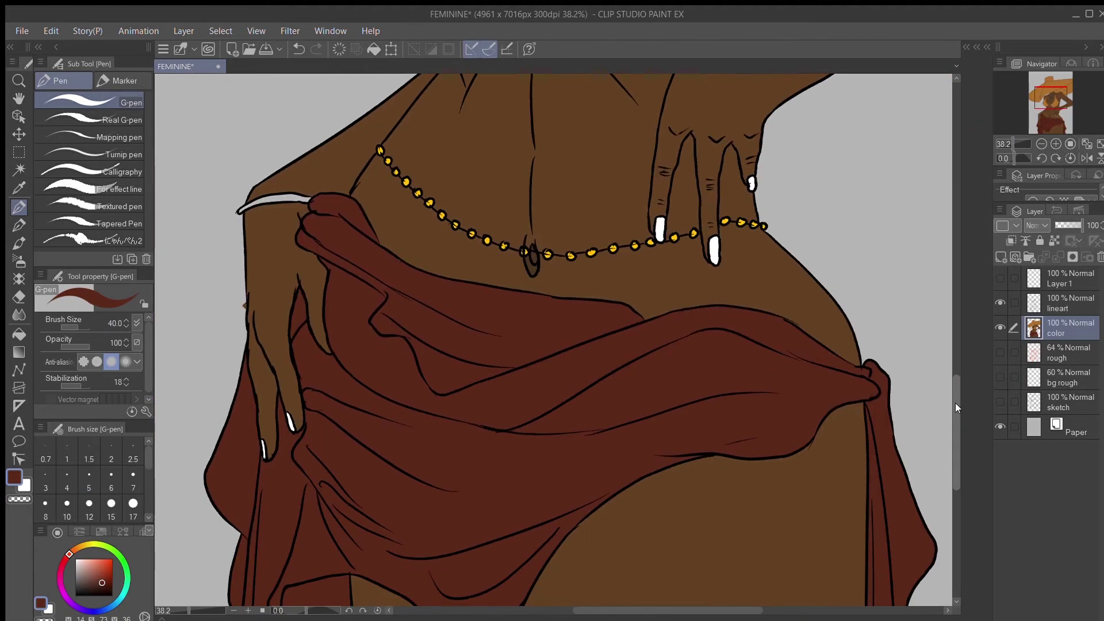
Step: Fill the wrist bracelet and the links of the two beaded necklaces with orange-yellow gold
key(g)
click(271, 182)
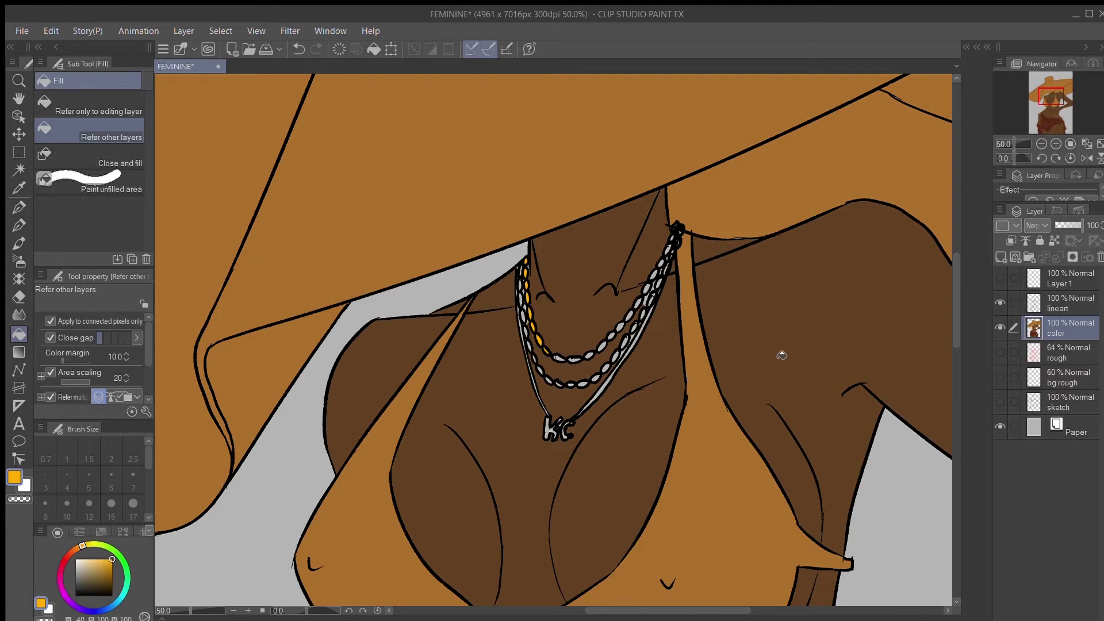
drag(1014, 144, 1018, 144)
drag(566, 381, 660, 359)
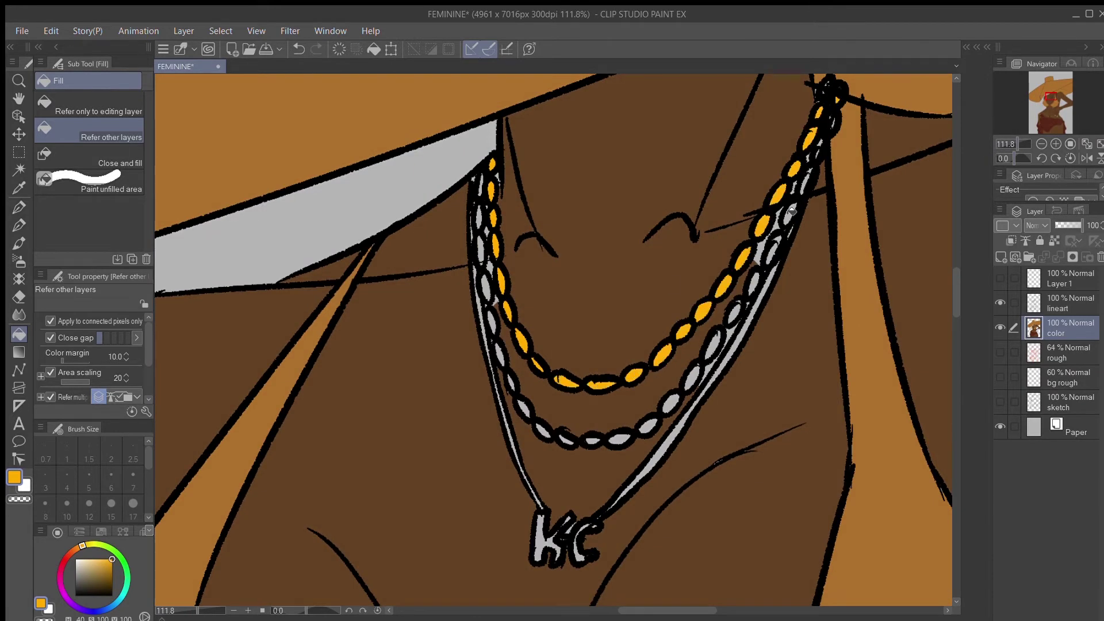
click(504, 200)
drag(479, 216, 486, 265)
drag(546, 435, 719, 347)
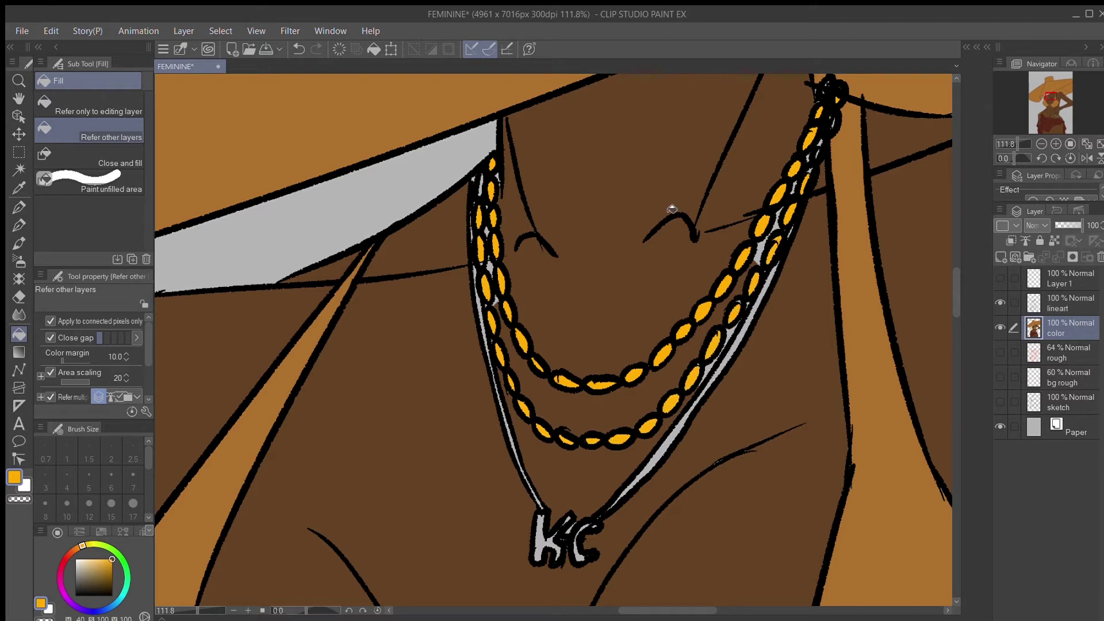
Step: Paint the thin pendant chain gold with the G-pen at size 15, and cover the gaps between the necklaces with skin brown
key(p)
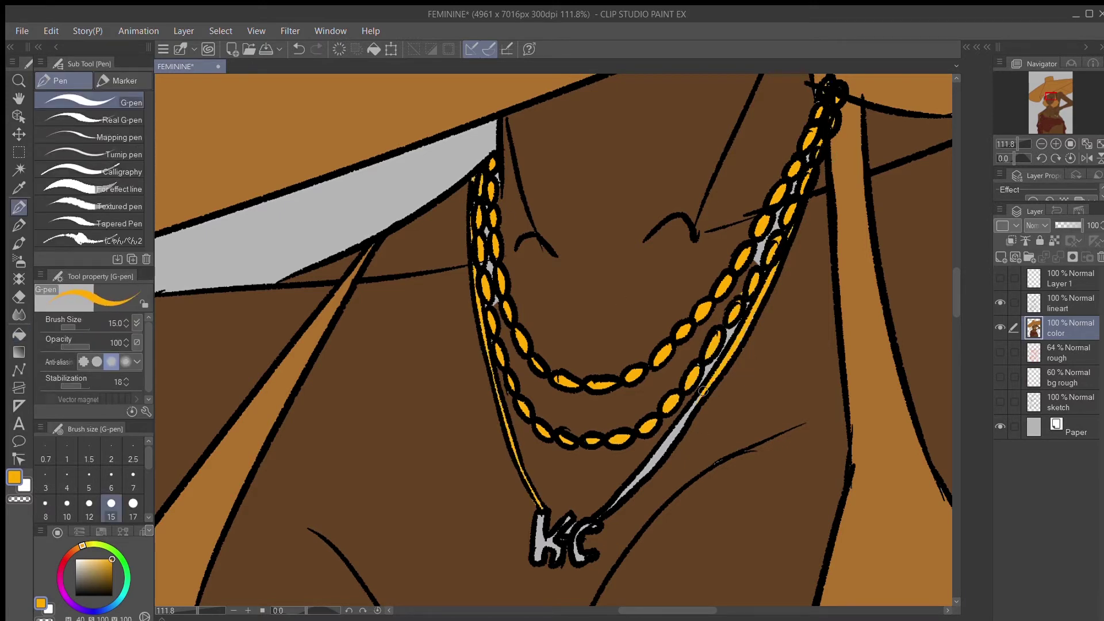
alt+click(614, 270)
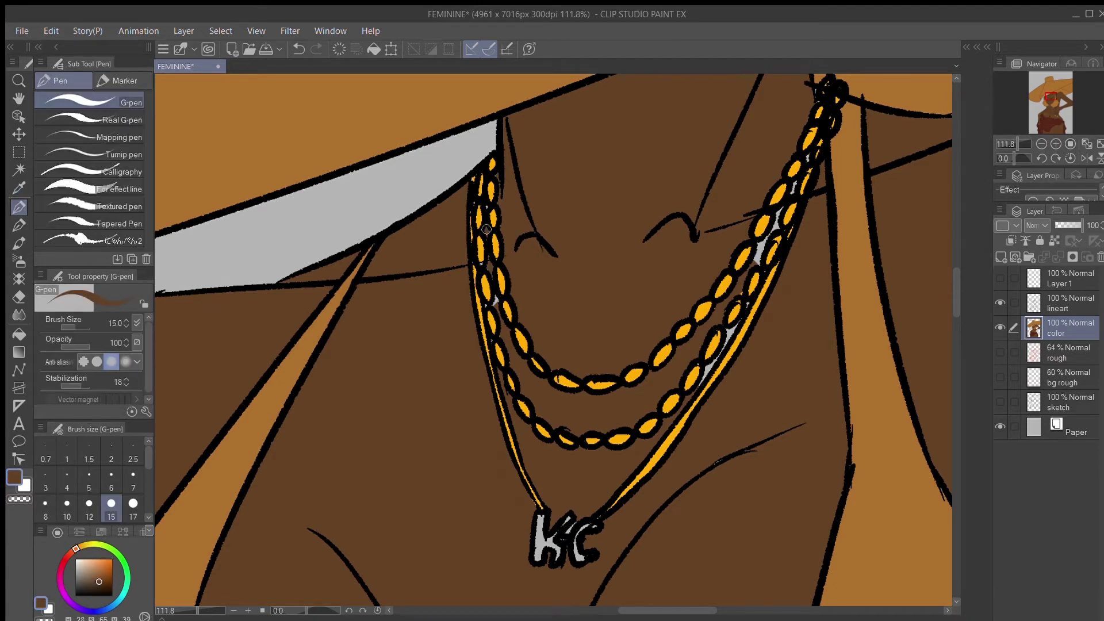
key(g)
click(760, 252)
click(778, 219)
click(793, 190)
key(p)
drag(732, 343, 730, 330)
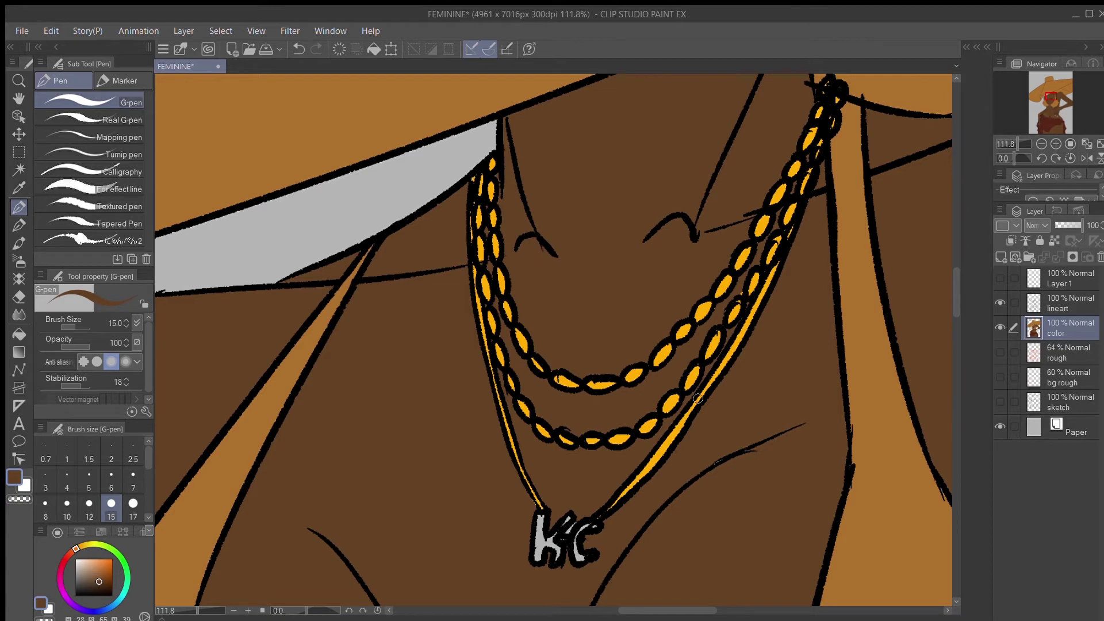
Step: Fill the KC pendant letters with the necklaces' gold
key(i)
click(638, 476)
key(g)
click(541, 542)
click(579, 553)
key(p)
key(p)
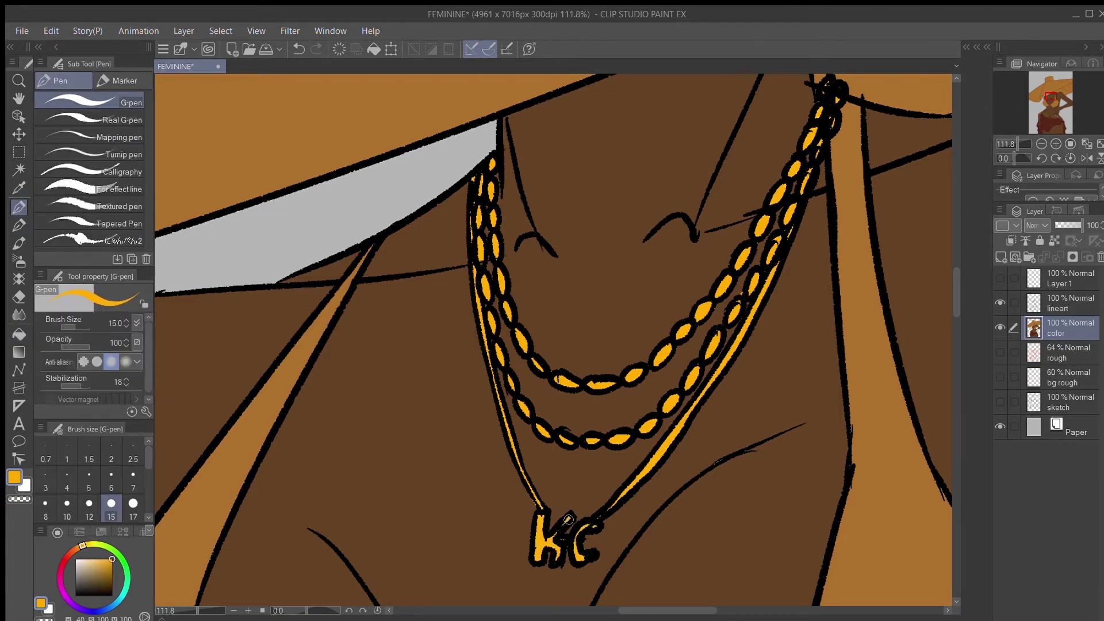
Step: Check Layer 1 against the whole drawing and delete it
key(ctrl+0)
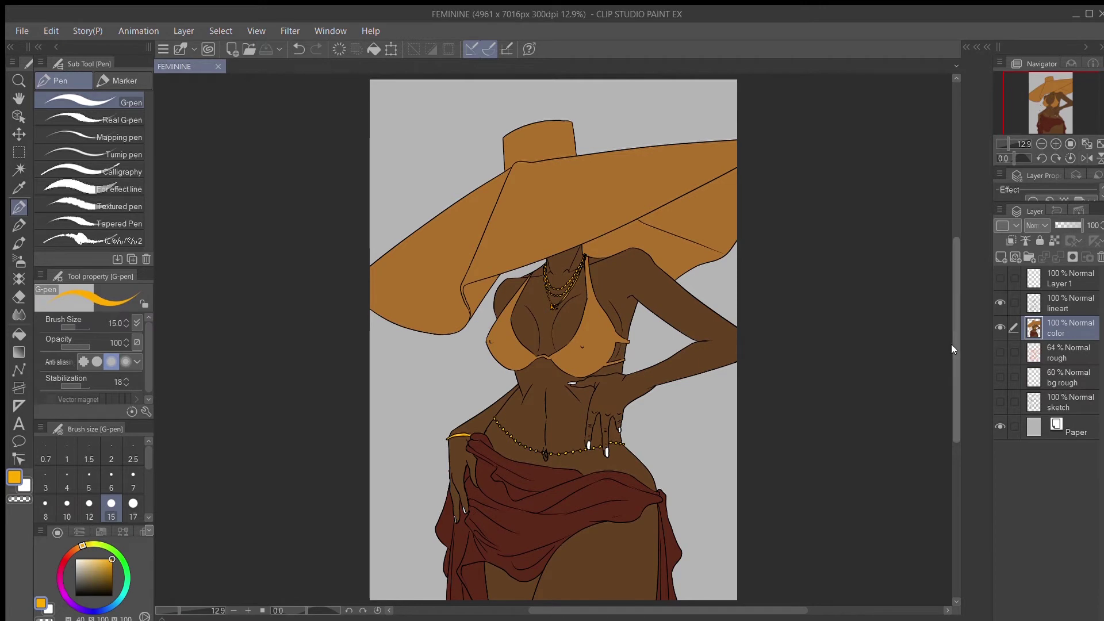
scroll(951, 343, down, 1)
click(1000, 279)
click(1000, 279)
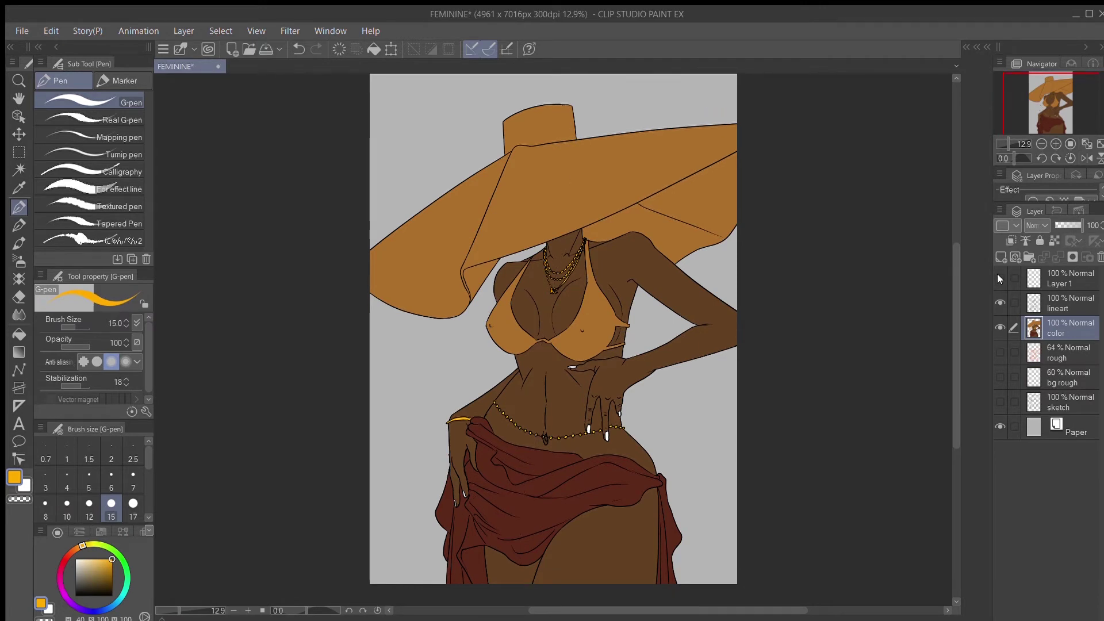
scroll(951, 402, down, 1)
scroll(951, 397, up, 1)
key(ctrl+minus)
key(ctrl+minus)
key(ctrl+plus)
key(ctrl+minus)
click(1058, 280)
click(1101, 257)
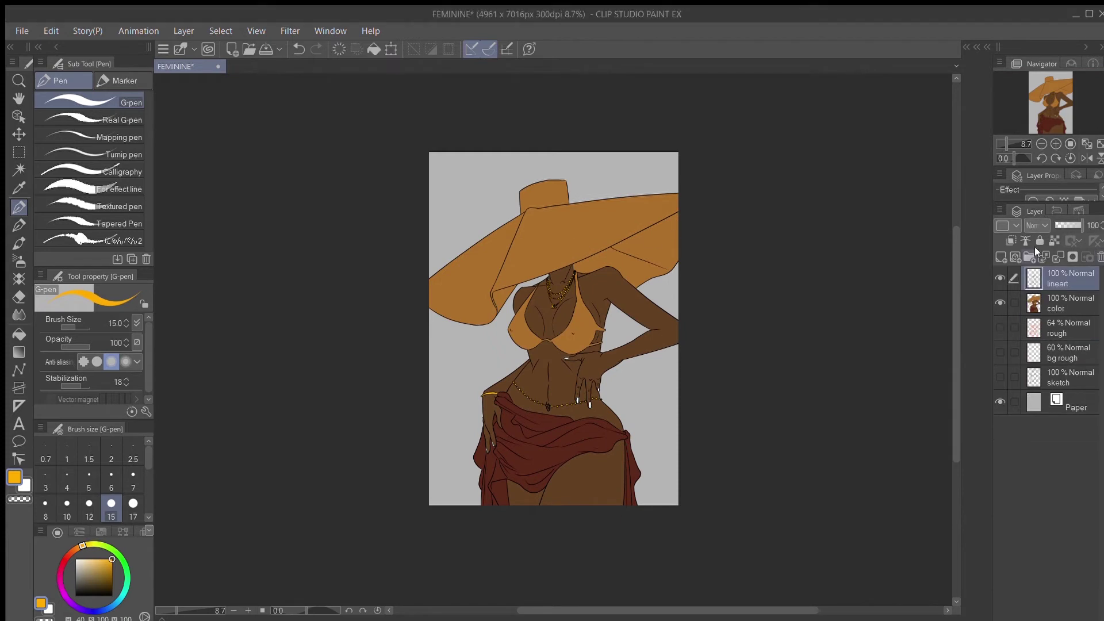
Step: Group the lineart and color layers into a folder named BASE
shift+click(1060, 298)
key(ctrl+g)
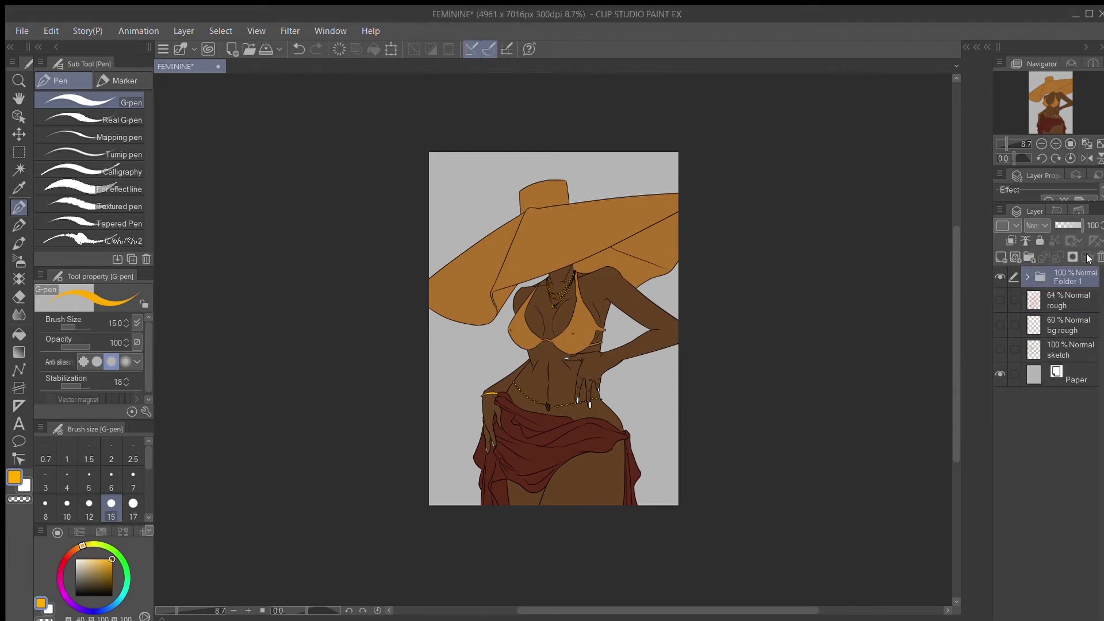
double_click(1068, 282)
text(BASE)
key(Return)
Step: Add a layer named moods above the BASE folder, clipped to it and set to Multiply
click(1002, 257)
click(1011, 241)
click(1037, 226)
click(1040, 267)
Step: Paint the figure's half with the raised elbow in muted reddish brown on the moods layer, using the G-pen at size 800
click(70, 553)
drag(95, 578, 87, 578)
key(bracketright)
key(bracketright)
key(bracketright)
key(bracketright)
key(bracketright)
key(bracketright)
key(bracketright)
key(bracketright)
key(bracketright)
key(bracketright)
key(bracketright)
key(bracketright)
key(bracketright)
key(bracketright)
key(bracketright)
key(bracketright)
key(bracketright)
key(bracketright)
key(bracketright)
key(bracketright)
key(bracketright)
mouse_move(588, 211)
mouse_down()
mouse_move(580, 382)
mouse_move(600, 443)
mouse_move(568, 190)
mouse_move(582, 281)
mouse_up()
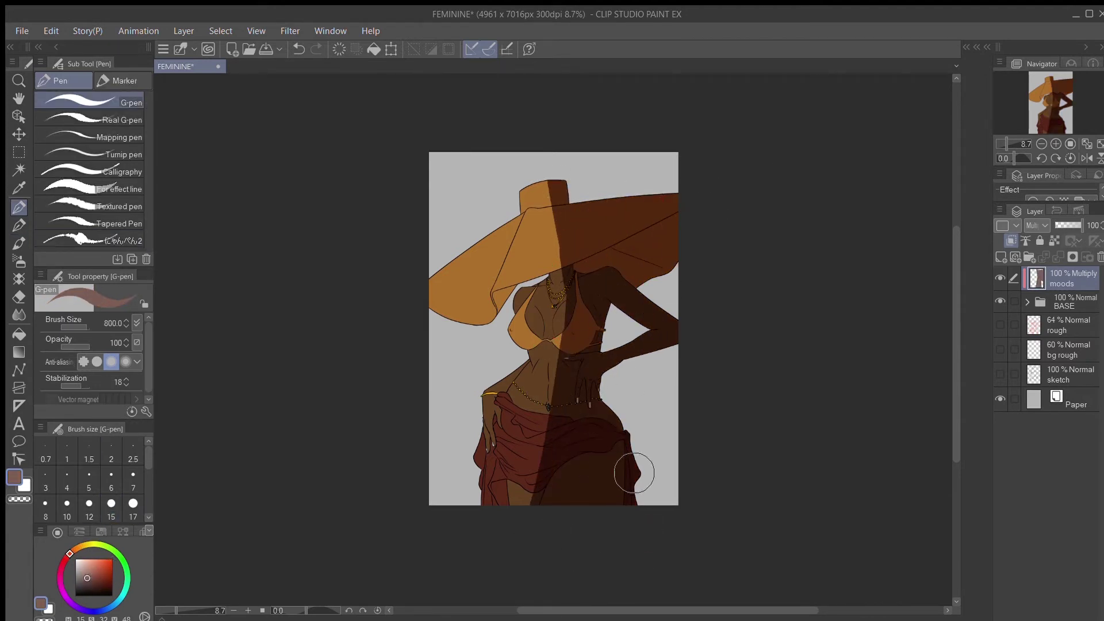
Step: Cover the other half of the figure and hat with slate blue of hue 207 on the moods layer
mouse_move(69, 554)
mouse_down()
mouse_move(60, 598)
mouse_move(112, 606)
mouse_up()
mouse_move(537, 184)
mouse_down()
mouse_move(549, 256)
mouse_move(513, 510)
mouse_move(506, 185)
mouse_up()
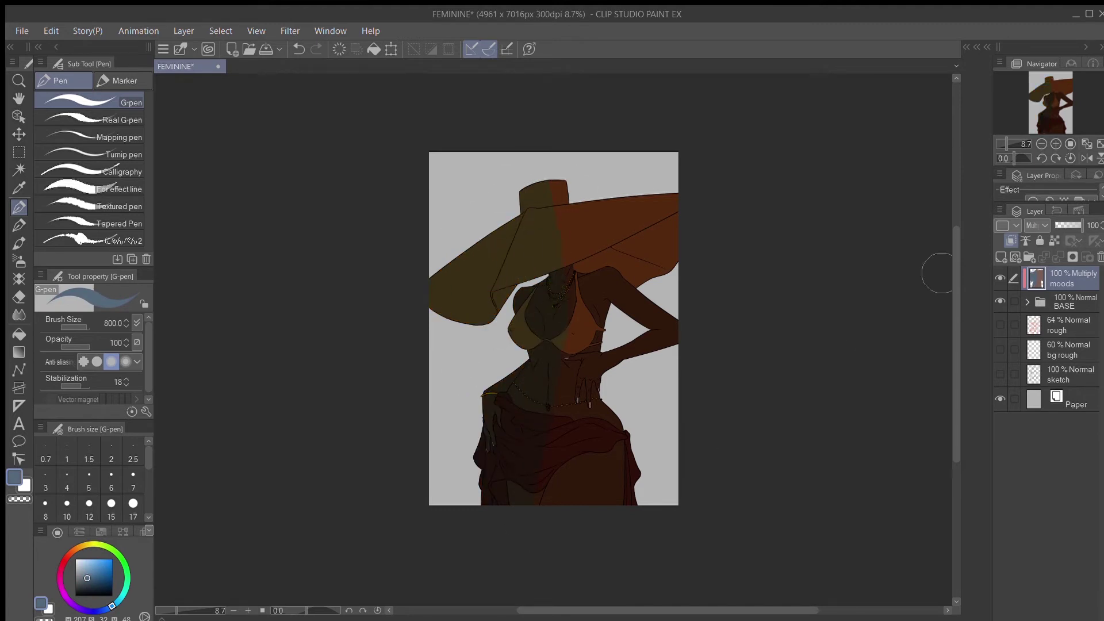
click(143, 531)
click(210, 432)
drag(955, 375, 953, 363)
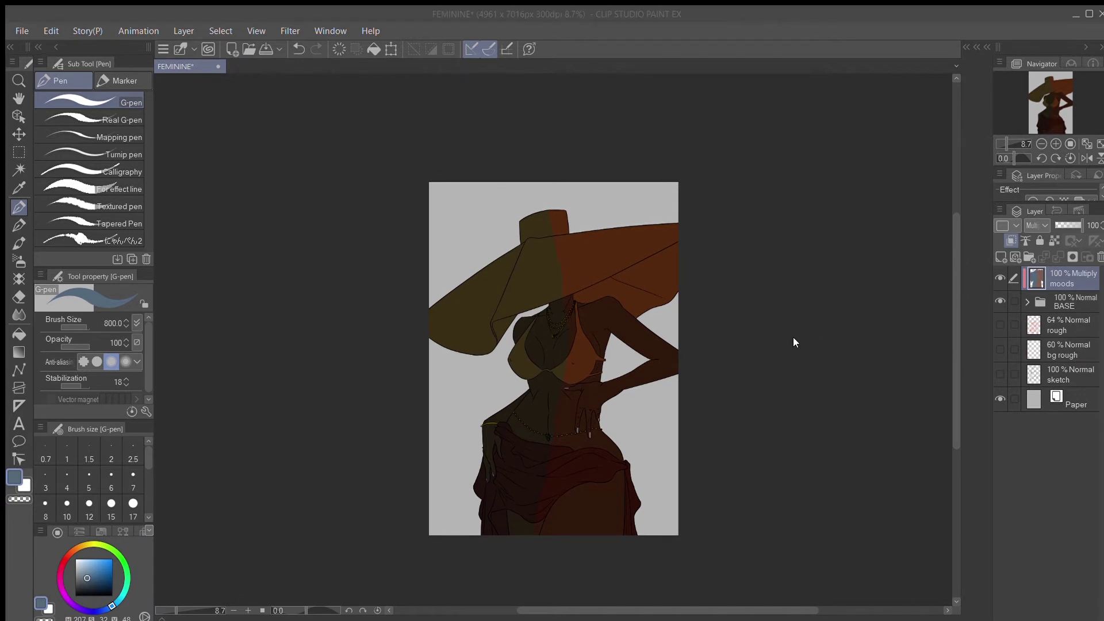
Step: Add a clipped layer named base shadows above moods and choose a darker version of the saved reddish brown
click(1002, 257)
click(149, 531)
click(179, 517)
click(45, 543)
click(149, 531)
click(204, 433)
click(86, 584)
click(148, 531)
click(211, 526)
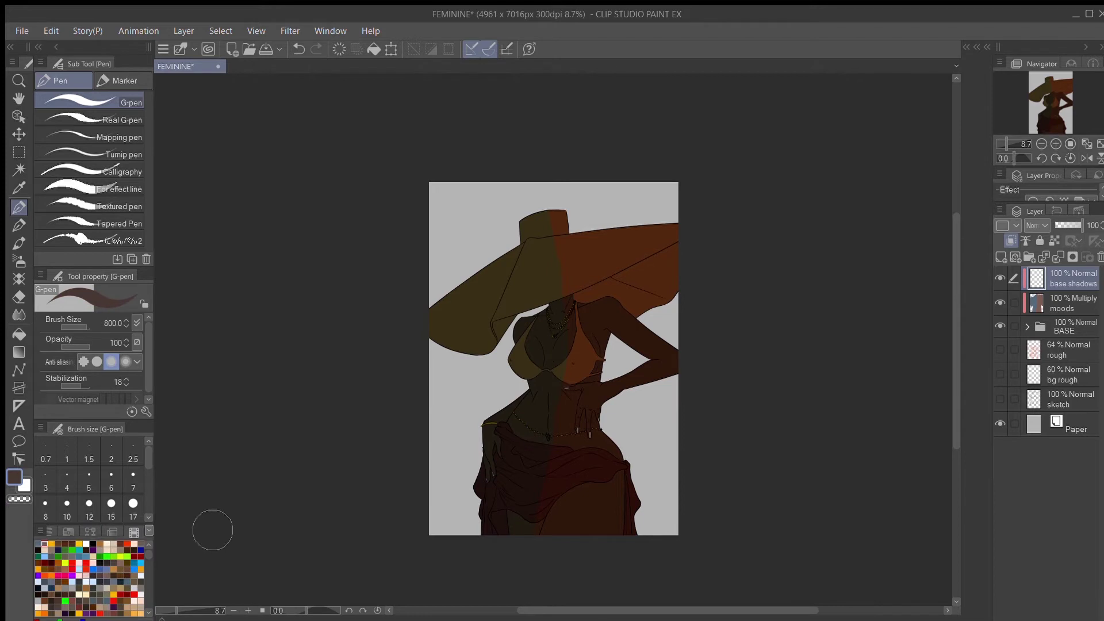
click(149, 531)
click(215, 435)
Step: Set base shadows to Multiply and airbrush a soft shadow down the thigh's outer edge at size 200
key(b)
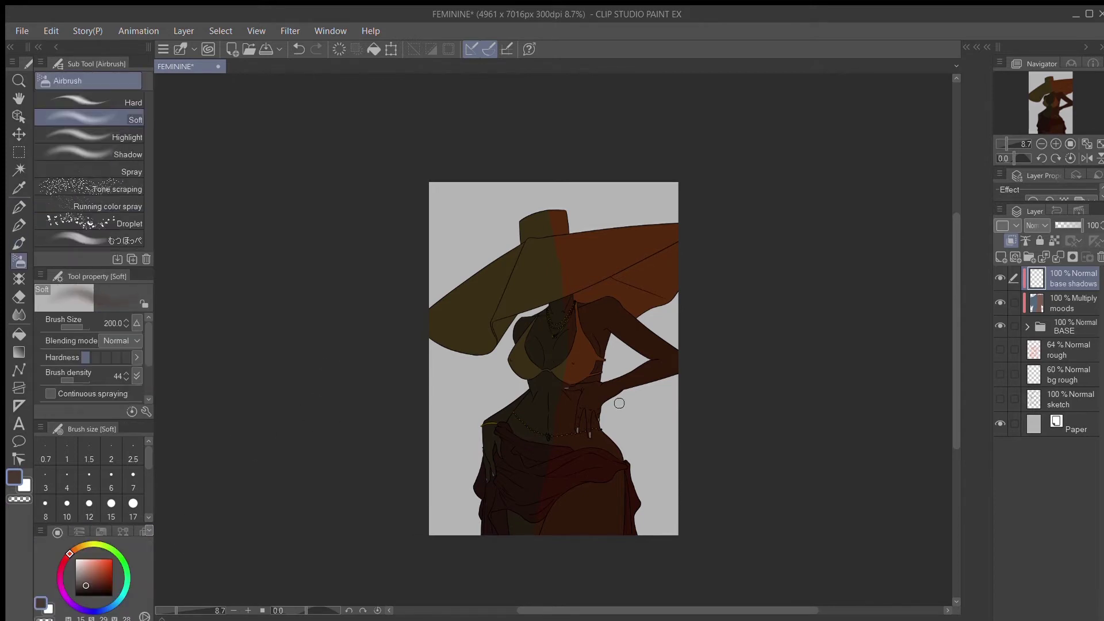
click(149, 531)
click(211, 526)
drag(622, 473, 621, 532)
click(149, 530)
click(211, 527)
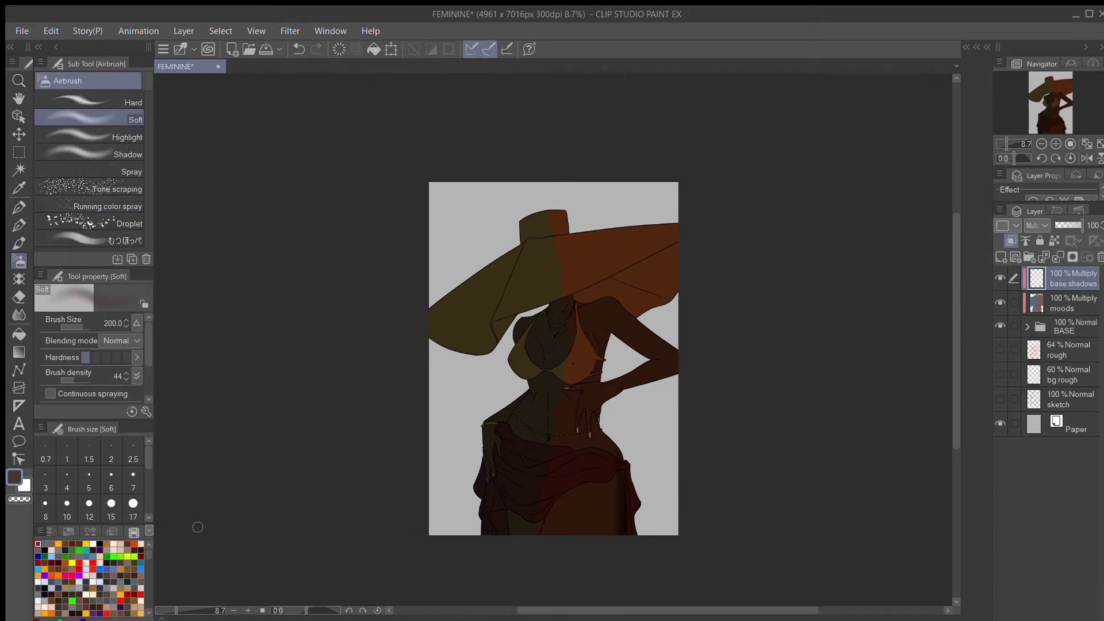
Step: Airbrush soft shadows over the bent arm, hand, waist, bikini cup and thigh on the reddish-brown side
click(149, 530)
click(216, 435)
scroll(621, 346, down, 3)
drag(1001, 147, 1009, 145)
drag(662, 419, 631, 357)
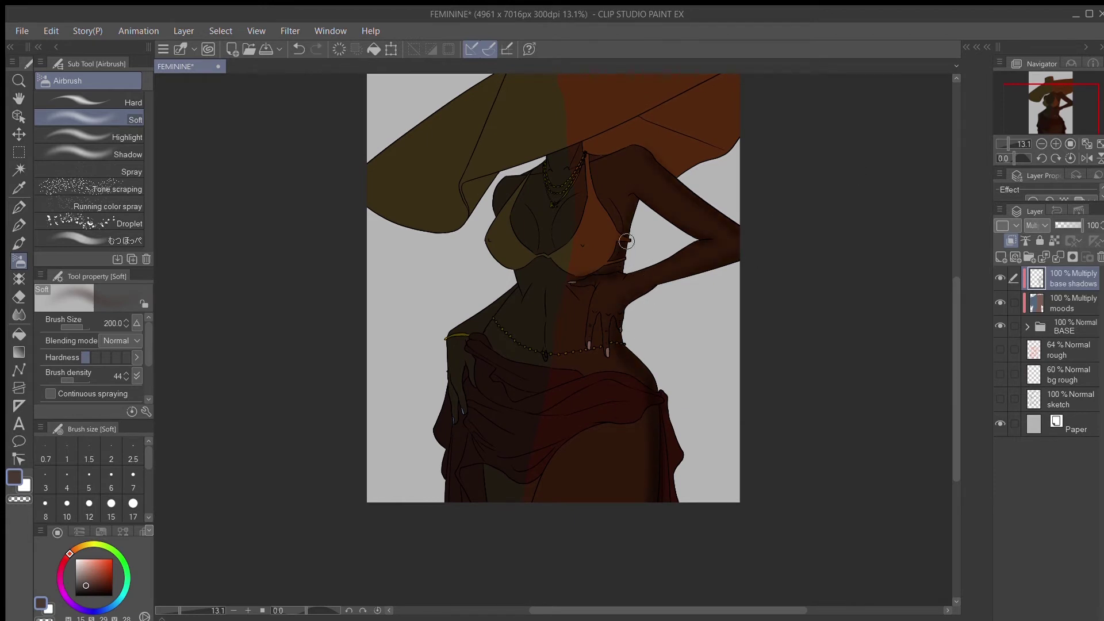
drag(589, 298, 604, 313)
drag(604, 267, 620, 230)
mouse_move(603, 153)
mouse_down()
mouse_move(659, 164)
mouse_move(569, 275)
mouse_up()
mouse_move(570, 383)
mouse_down()
mouse_move(585, 430)
mouse_move(545, 454)
mouse_move(609, 394)
mouse_move(630, 401)
mouse_up()
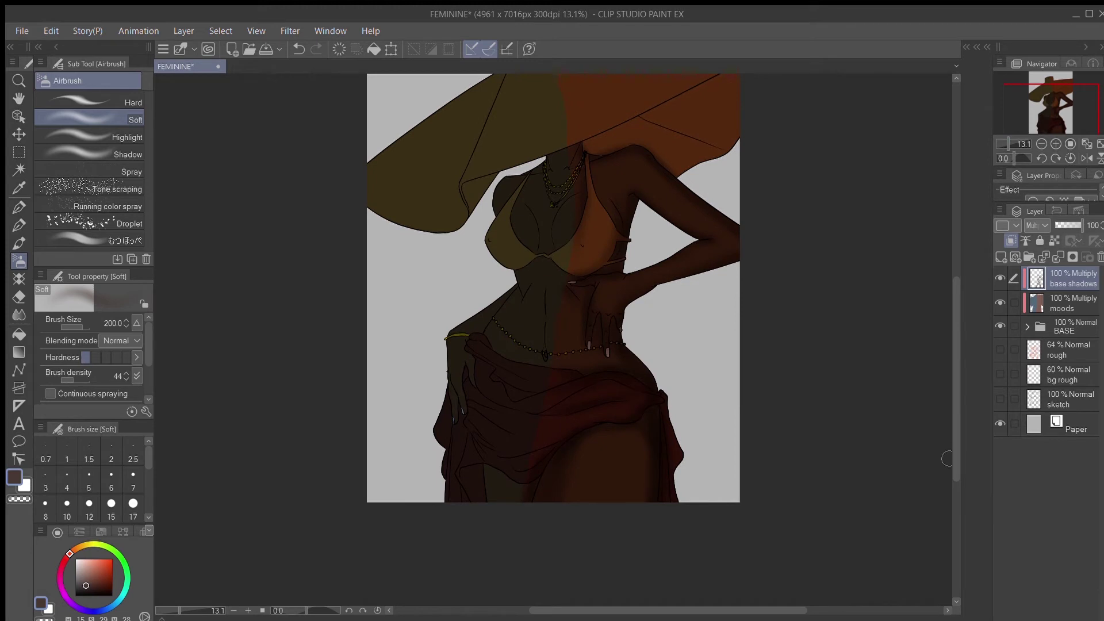
Step: Shade the hat brim's underside on the reddish-brown side with an enlarged soft airbrush in dark reddish brown
drag(956, 441, 956, 430)
drag(956, 369, 956, 331)
key(bracketright)
key(bracketright)
key(bracketright)
mouse_move(742, 189)
mouse_down()
mouse_move(758, 210)
mouse_move(715, 229)
mouse_up()
alt+click(715, 229)
click(101, 532)
click(57, 532)
click(86, 586)
key(bracketright)
key(bracketright)
mouse_move(662, 262)
mouse_down()
mouse_move(722, 263)
mouse_move(632, 260)
mouse_up()
Step: Airbrush narrower shadows along the brim's lower and upper edges and the crown's side, reducing the brush to size 250
key(bracketleft)
key(bracketleft)
drag(705, 204, 748, 185)
key(bracketleft)
key(bracketleft)
drag(623, 172, 742, 159)
drag(569, 172, 568, 142)
drag(1009, 144, 1008, 145)
scroll(933, 219, up, 1)
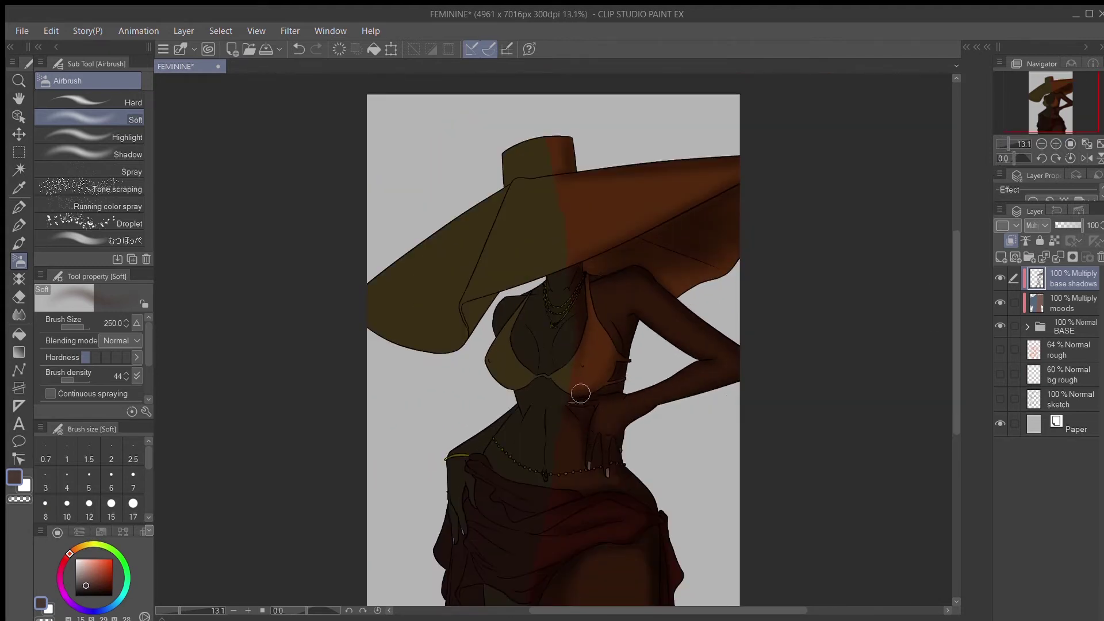
Step: Airbrush soft dark blue shadows along the hat brim's edges and folds on the olive side with an enlarged brush
click(101, 532)
click(42, 547)
click(58, 533)
click(85, 584)
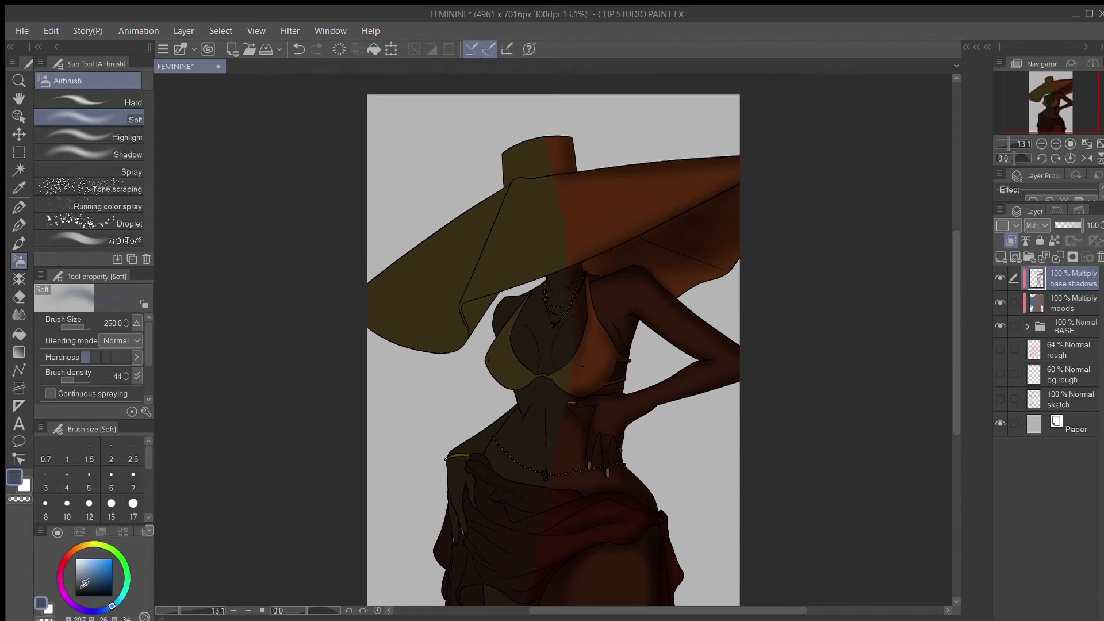
key(])
mouse_move(374, 288)
mouse_down()
mouse_move(492, 187)
mouse_move(538, 179)
mouse_up()
drag(481, 242, 509, 194)
mouse_move(374, 323)
mouse_down()
mouse_move(414, 343)
mouse_move(476, 323)
mouse_up()
drag(545, 261, 506, 284)
Step: Airbrush dark blue shadows over the bikini cup, arm, waist and neck on the olive side, reducing the brush to size 200
mouse_move(453, 351)
mouse_down()
mouse_move(496, 336)
mouse_move(492, 376)
mouse_move(521, 381)
mouse_move(558, 353)
mouse_up()
key([)
key([)
drag(454, 471, 530, 422)
mouse_move(530, 422)
mouse_down()
mouse_move(501, 468)
mouse_move(519, 494)
mouse_up()
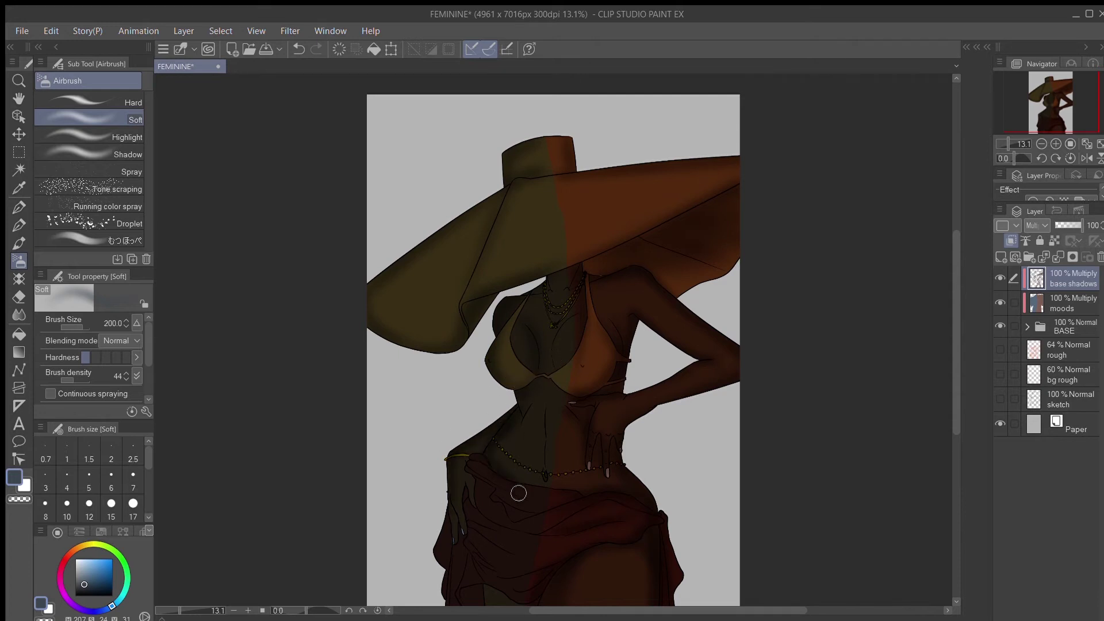
scroll(460, 514, down, 3)
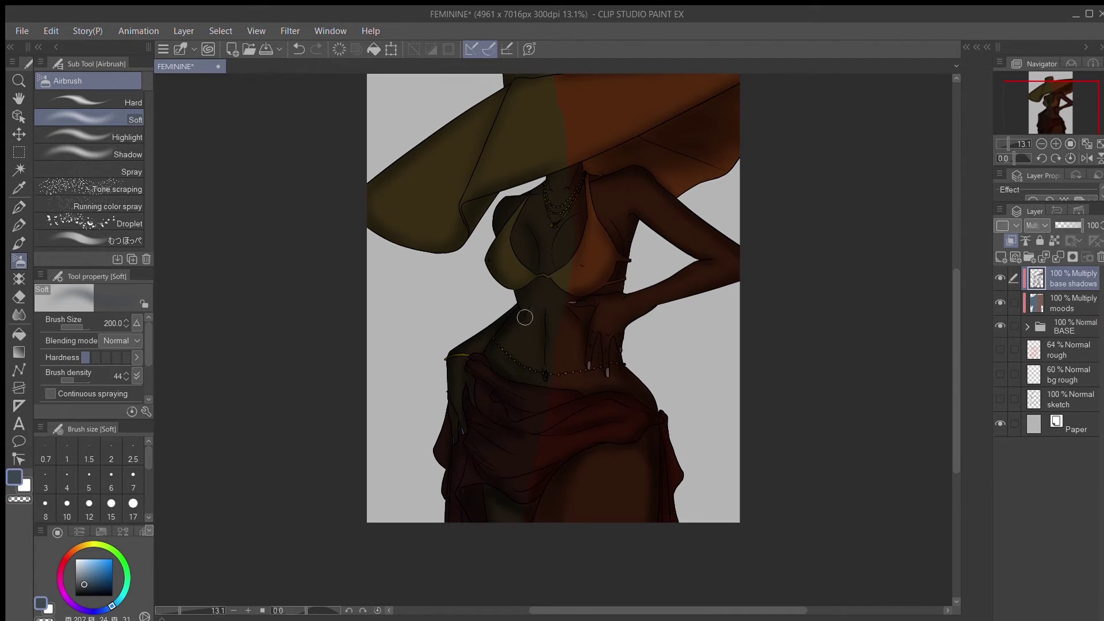
drag(563, 193, 555, 185)
Step: Save the illustration and soften the thigh shadows with the Gouache blender at size 400
scroll(575, 173, up, 4)
key(ctrl+minus)
key(ctrl+minus)
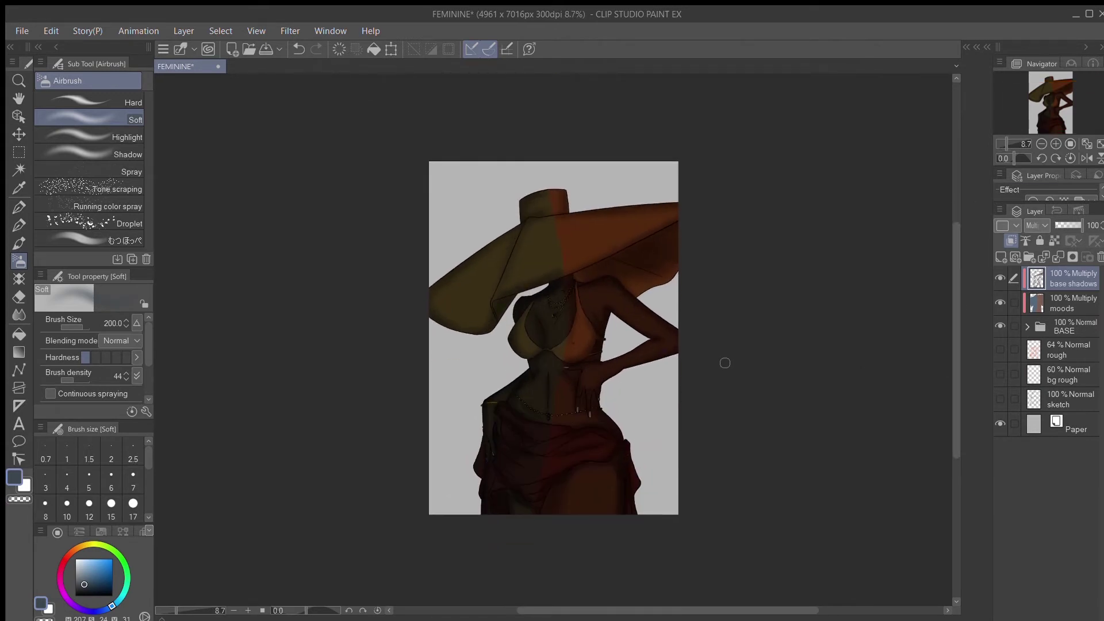
click(145, 530)
click(57, 533)
key(b)
key(b)
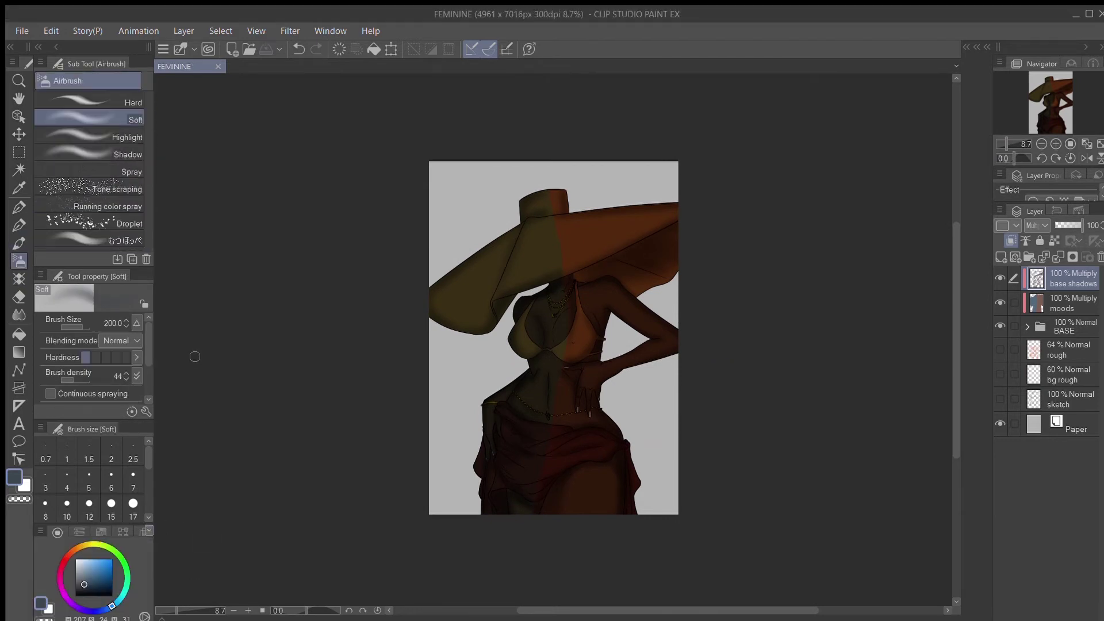
key(b)
click(126, 81)
drag(564, 497, 615, 481)
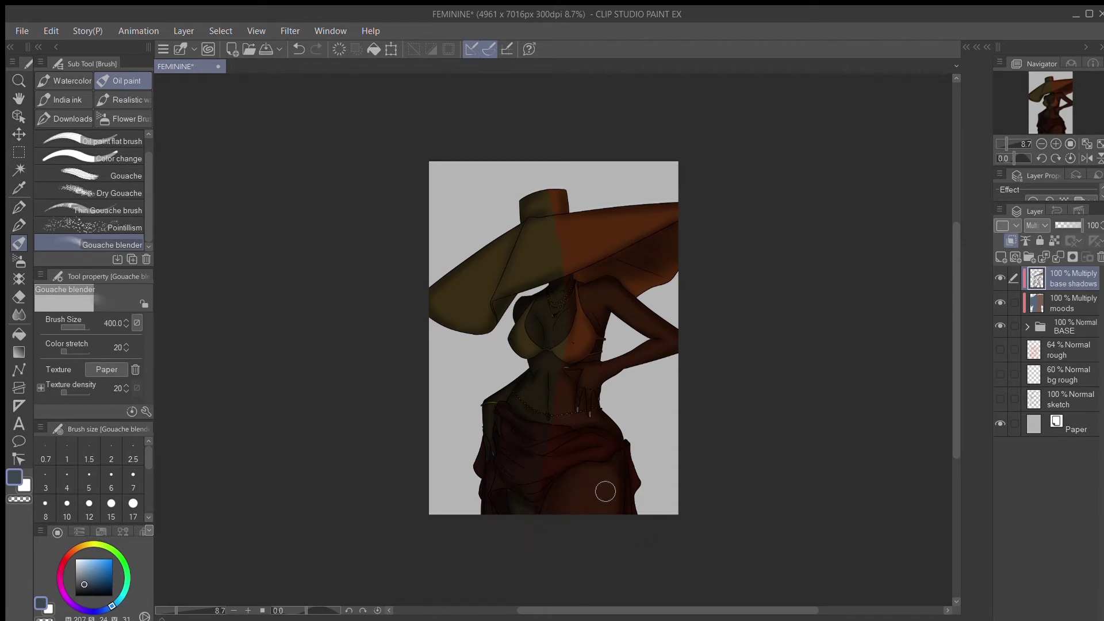
Step: Deepen the shadow on the neck under the hat with the Soft airbrush at size 300
click(1051, 96)
click(1009, 144)
drag(153, 529, 156, 529)
click(142, 532)
key(b)
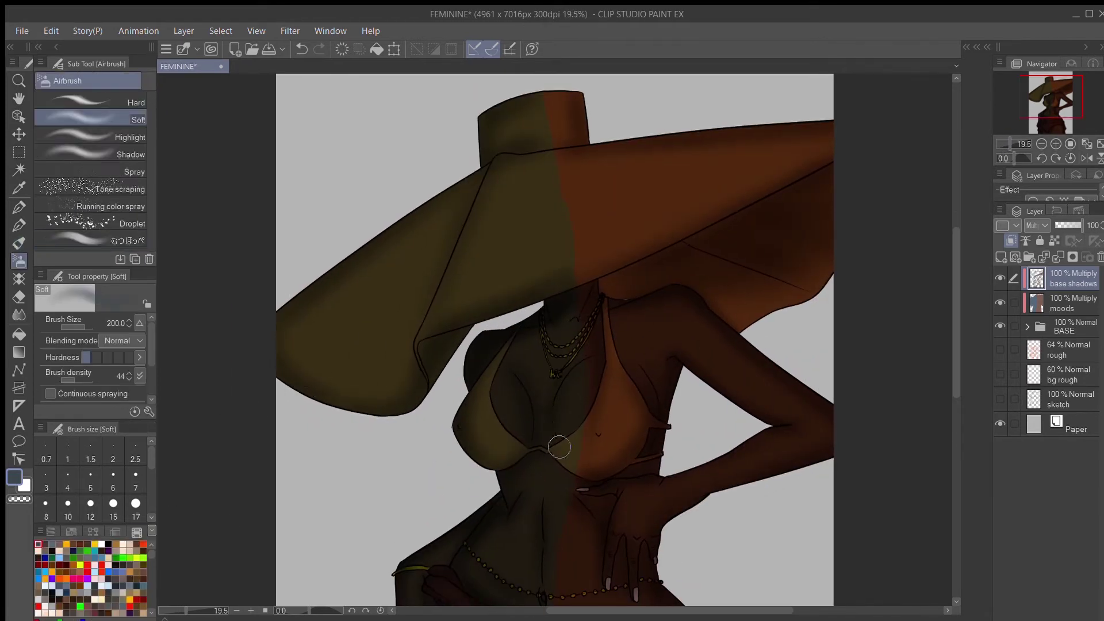
mouse_move(561, 342)
mouse_down()
mouse_move(565, 296)
mouse_move(561, 365)
mouse_up()
drag(1010, 144, 1007, 144)
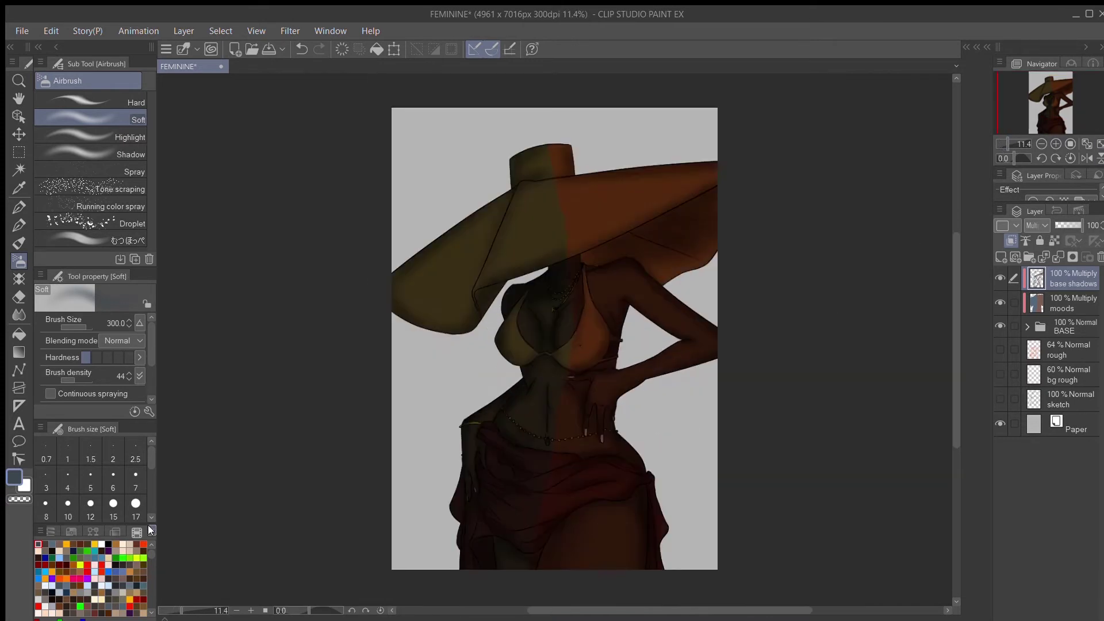
click(50, 532)
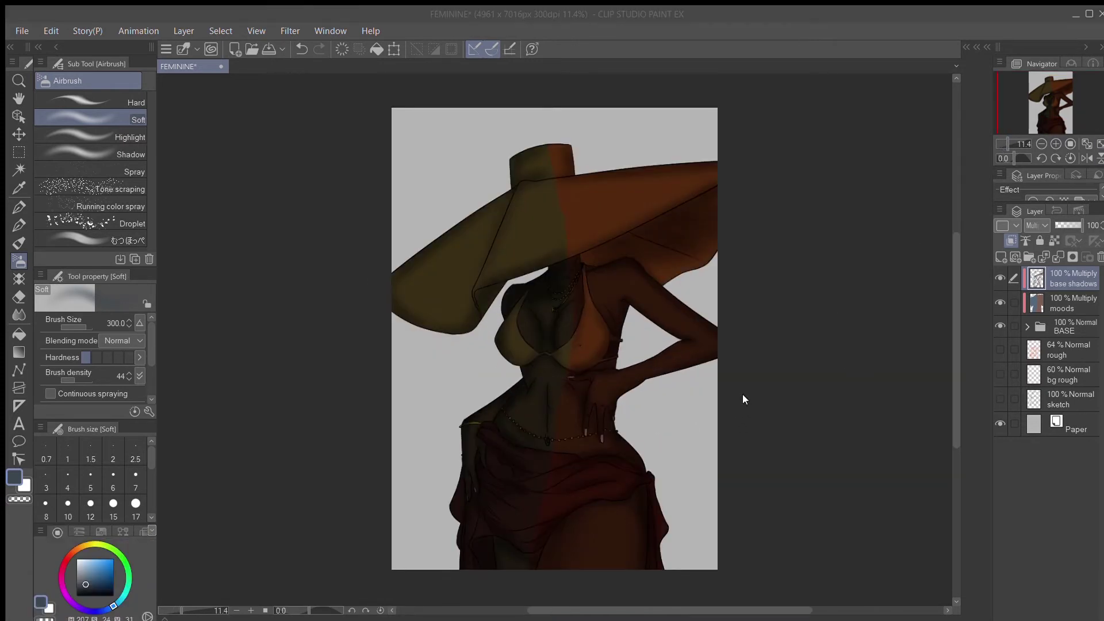
Step: Add a new layer above base shadows, clip it to the layer below and name it "cast shadows"
click(1001, 257)
click(1012, 241)
double_click(1064, 284)
text(cast shadows)
key(Return)
Step: Pick a dark reddish brown as the drawing color and choose the Design pencil
click(143, 532)
click(58, 533)
click(71, 554)
click(86, 588)
click(19, 225)
click(92, 119)
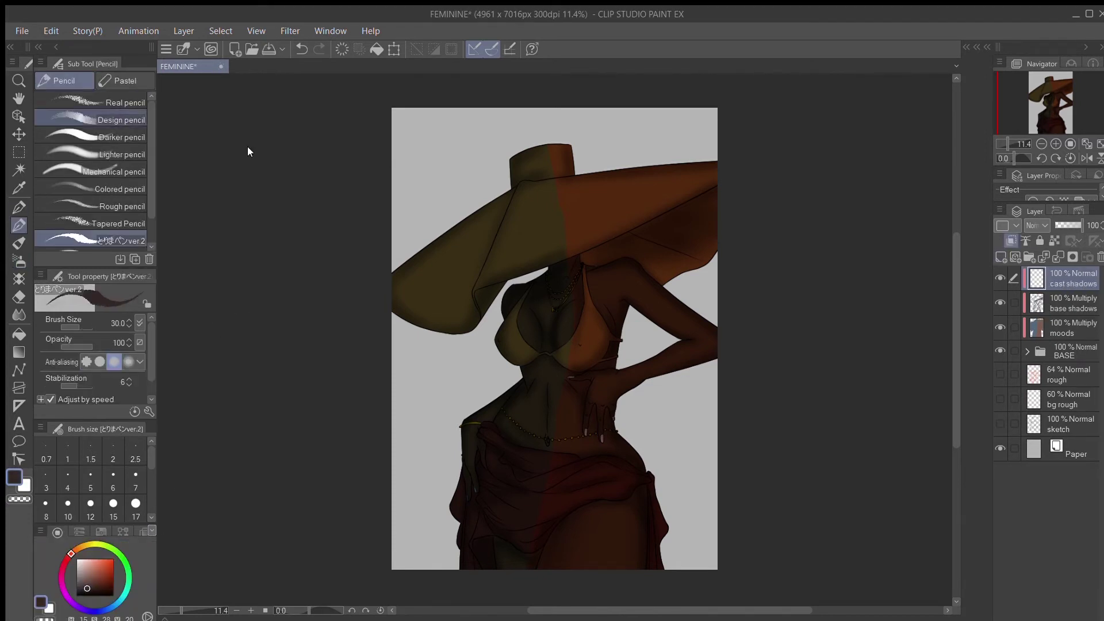
Step: Hide the moods layer and set cast shadows to Multiply, undoing the trial pencil strokes on the arm
click(1000, 328)
scroll(928, 410, up, 4)
key(bracketleft)
key(bracketleft)
key(bracketleft)
key(bracketleft)
key(bracketleft)
mouse_move(719, 336)
mouse_down()
mouse_move(759, 433)
mouse_move(738, 347)
mouse_move(713, 338)
mouse_move(724, 359)
mouse_move(719, 334)
mouse_move(731, 343)
mouse_move(715, 349)
mouse_move(707, 417)
mouse_move(688, 382)
mouse_up()
key(ctrl+z)
click(1048, 263)
drag(681, 421, 694, 424)
key(ctrl+z)
Step: Draw hard cast shadows on the chest along the bikini strap and cup edges with the Design pencil at size 40
key(bracketleft)
key(bracketleft)
key(bracketleft)
mouse_move(624, 269)
mouse_down()
mouse_move(636, 323)
mouse_move(678, 393)
mouse_move(687, 453)
mouse_up()
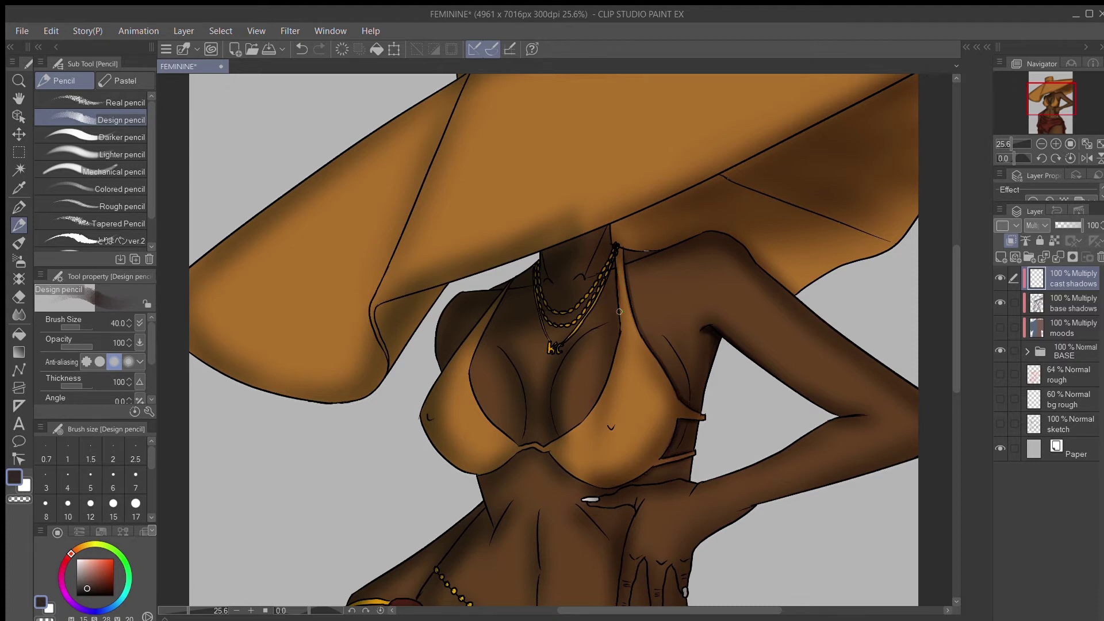
mouse_move(586, 414)
mouse_down()
mouse_move(548, 445)
mouse_move(595, 486)
mouse_up()
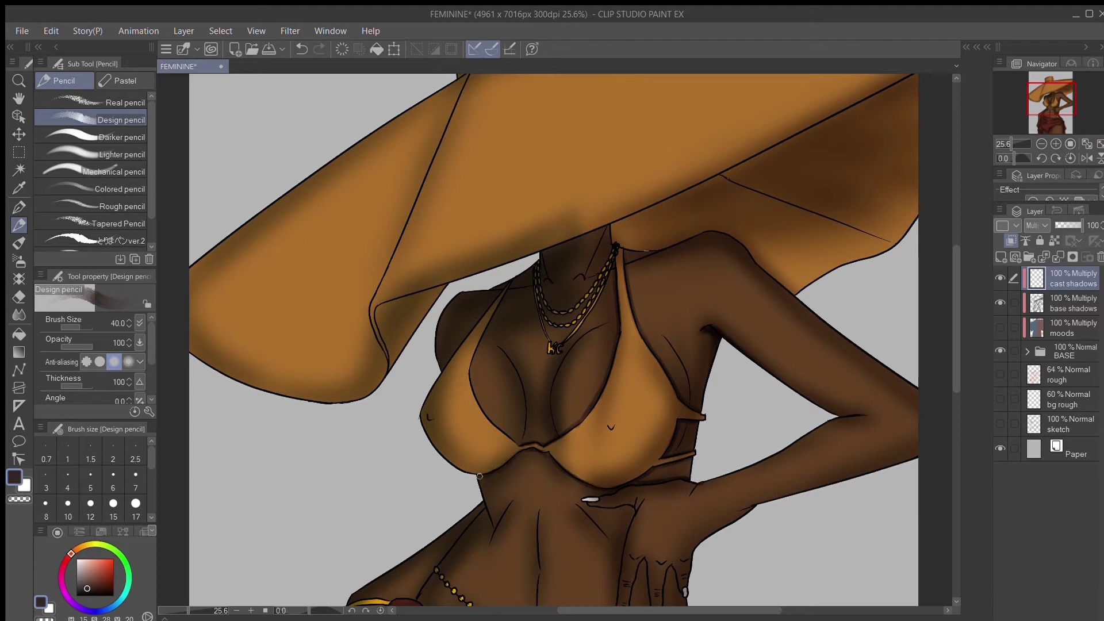
mouse_move(480, 340)
mouse_down()
mouse_move(482, 406)
mouse_move(520, 447)
mouse_up()
Step: Draw cast shadows beneath the bikini cups and around the hand resting on the waist at size 40
scroll(669, 341, down, 4)
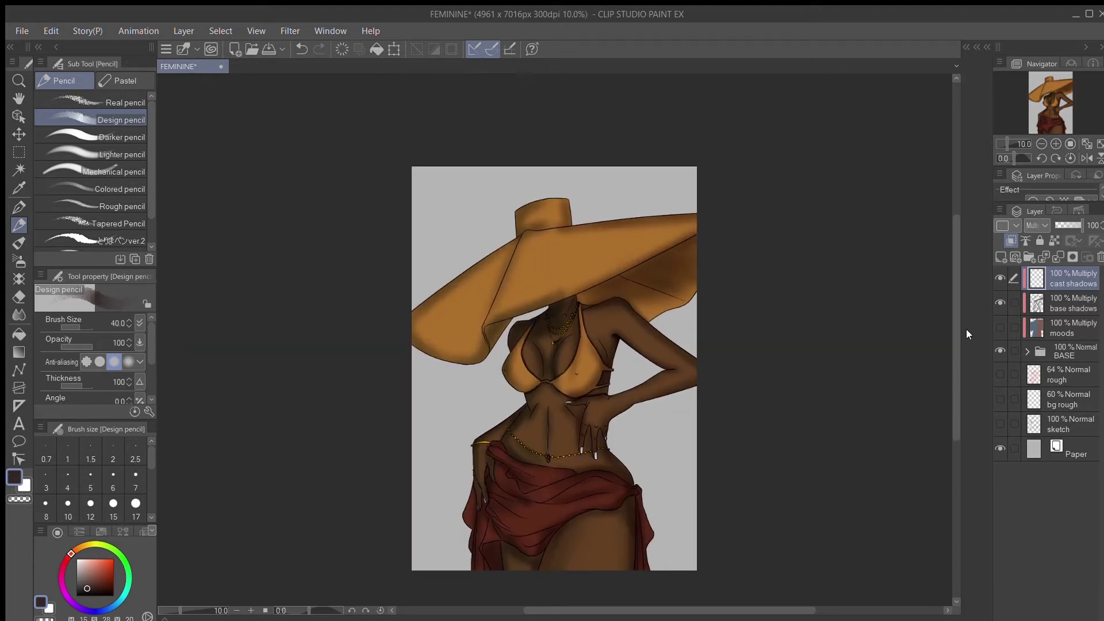
scroll(669, 341, up, 7)
drag(616, 376, 685, 384)
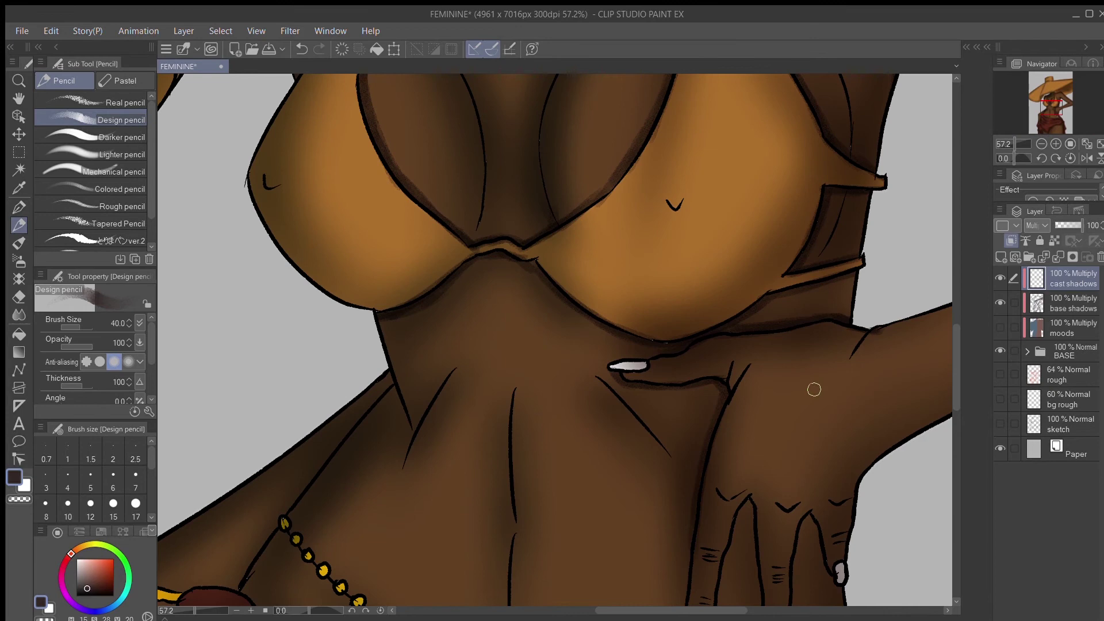
scroll(685, 384, down, 2)
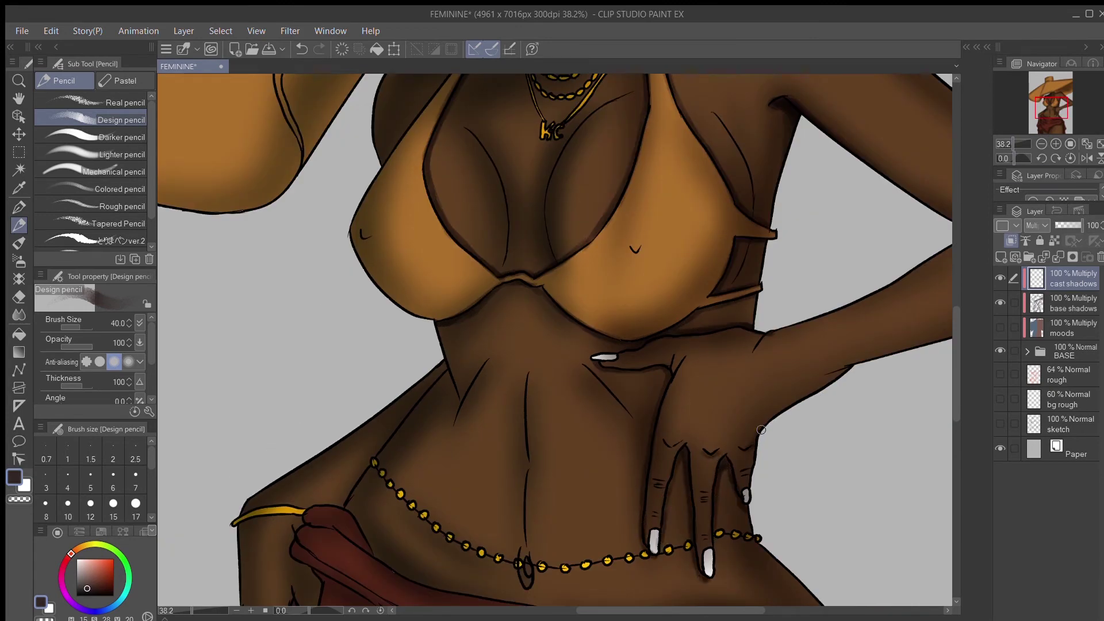
scroll(841, 374, down, 5)
scroll(812, 350, up, 4)
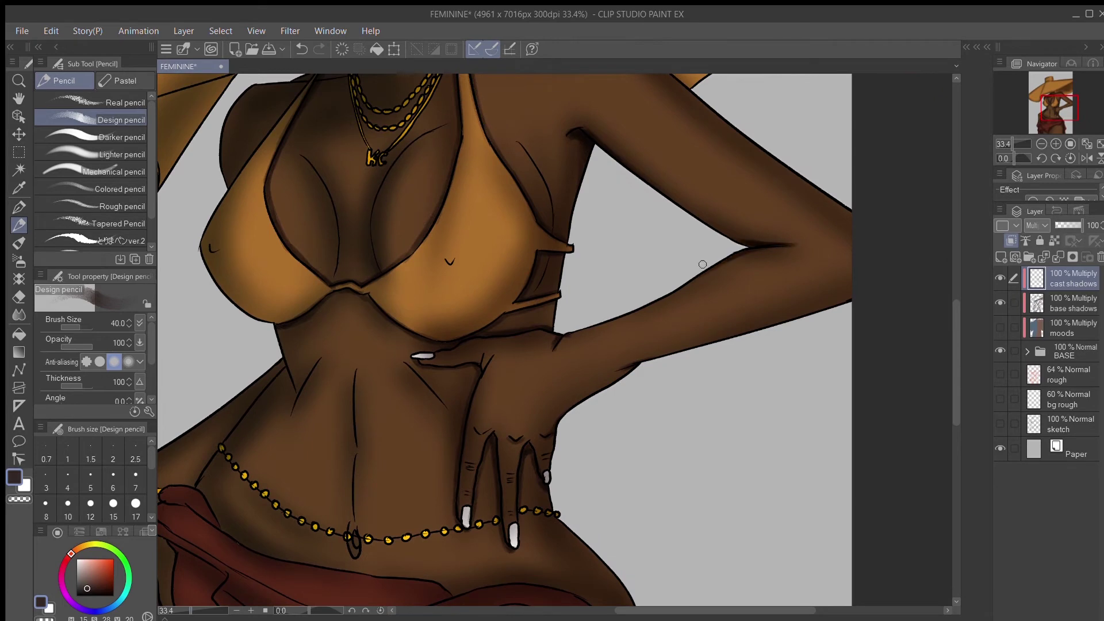
click(1100, 144)
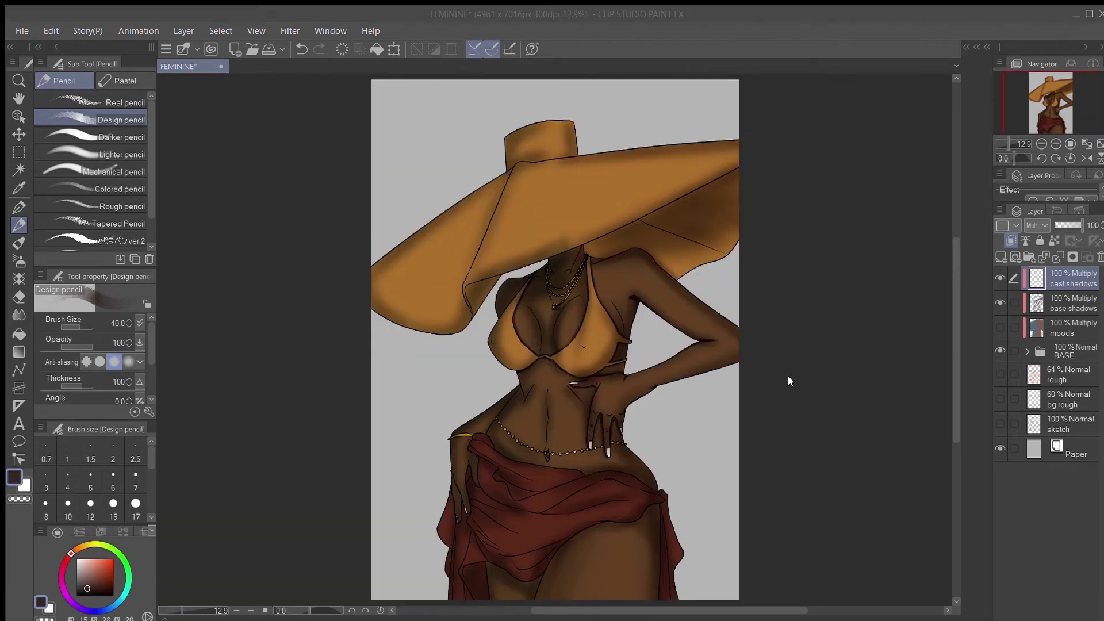
Step: Draw cast shadows along the navel line, the waist beside the lowered arm and the wrap skirt's upper edge
scroll(543, 420, up, 3)
drag(539, 422, 537, 483)
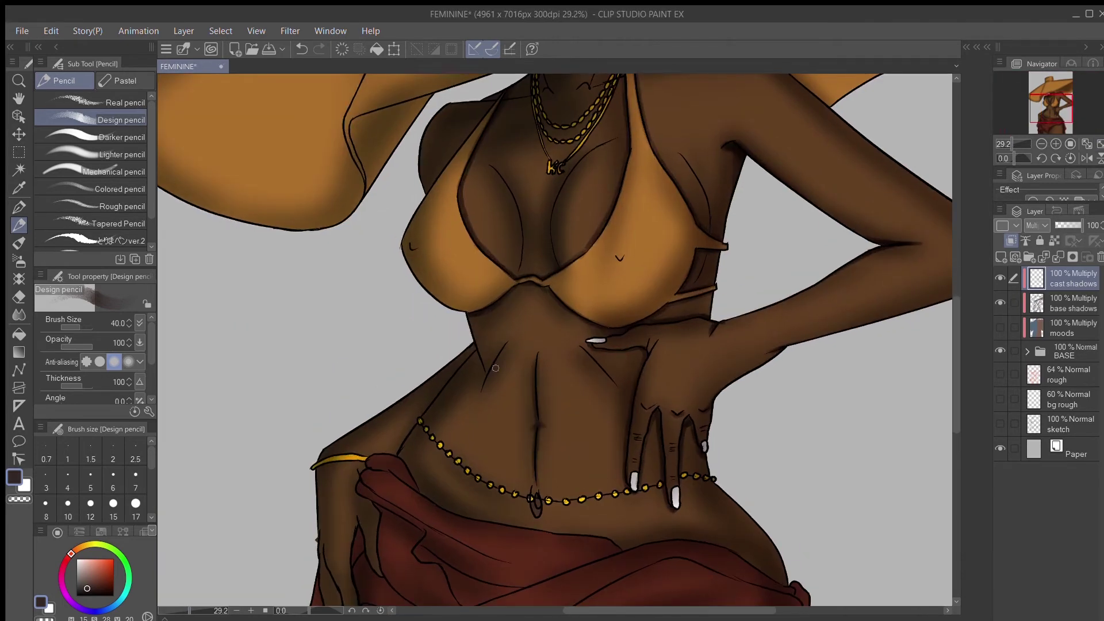
mouse_move(478, 345)
mouse_down()
mouse_move(483, 375)
mouse_move(448, 395)
mouse_up()
drag(475, 321, 477, 368)
scroll(486, 352, down, 3)
scroll(610, 359, up, 3)
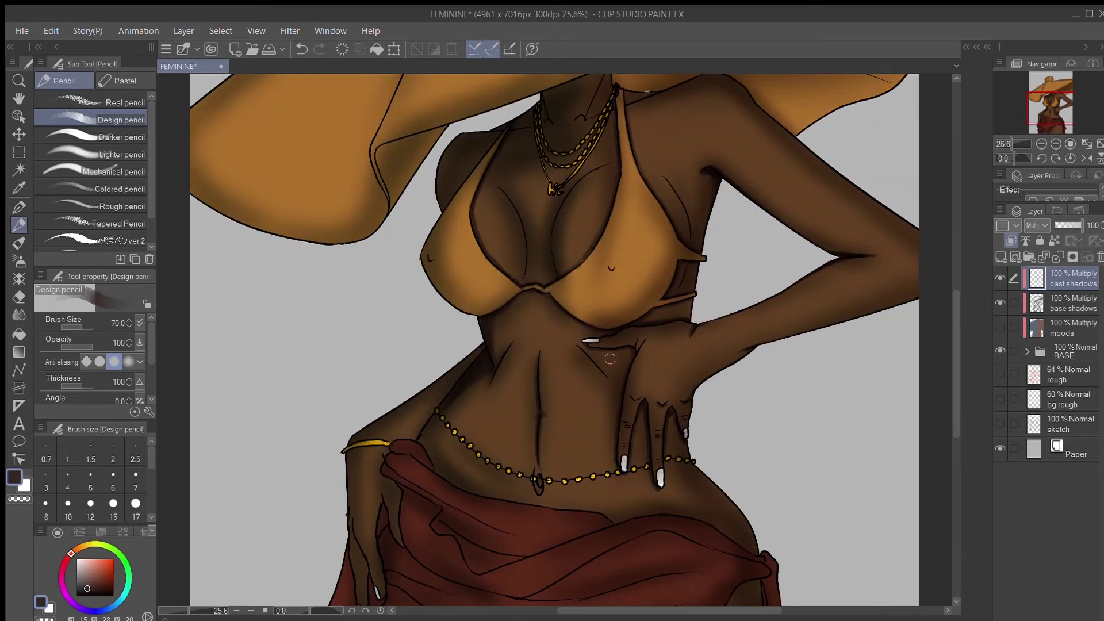
mouse_move(479, 348)
mouse_down()
mouse_move(450, 388)
mouse_move(490, 335)
mouse_move(417, 444)
mouse_move(437, 472)
mouse_move(510, 505)
mouse_move(715, 526)
mouse_move(735, 540)
mouse_up()
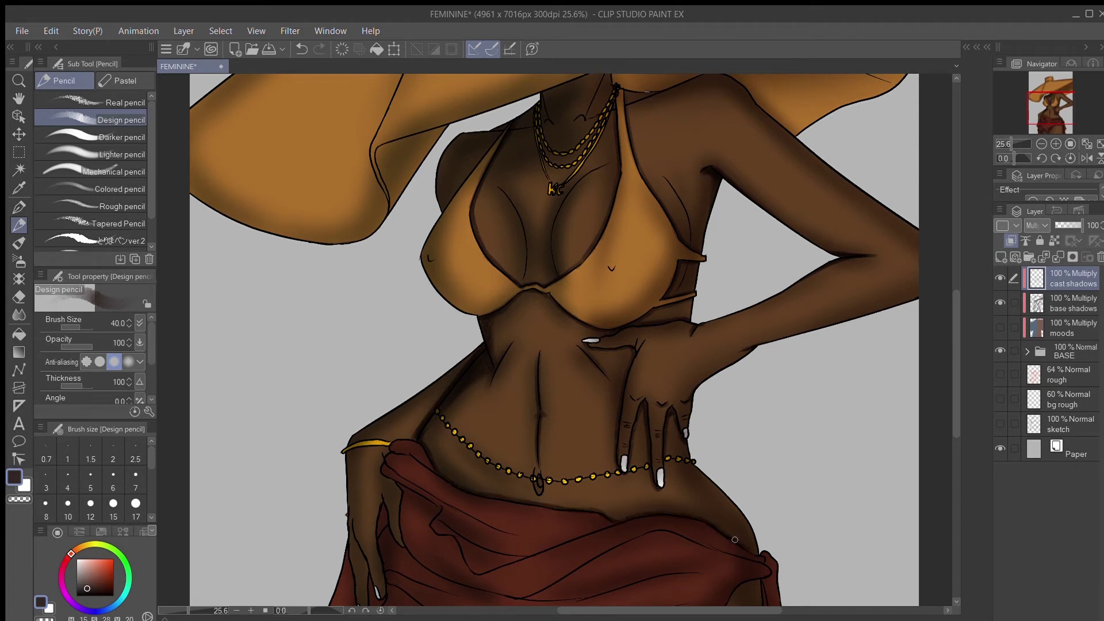
scroll(610, 469, down, 3)
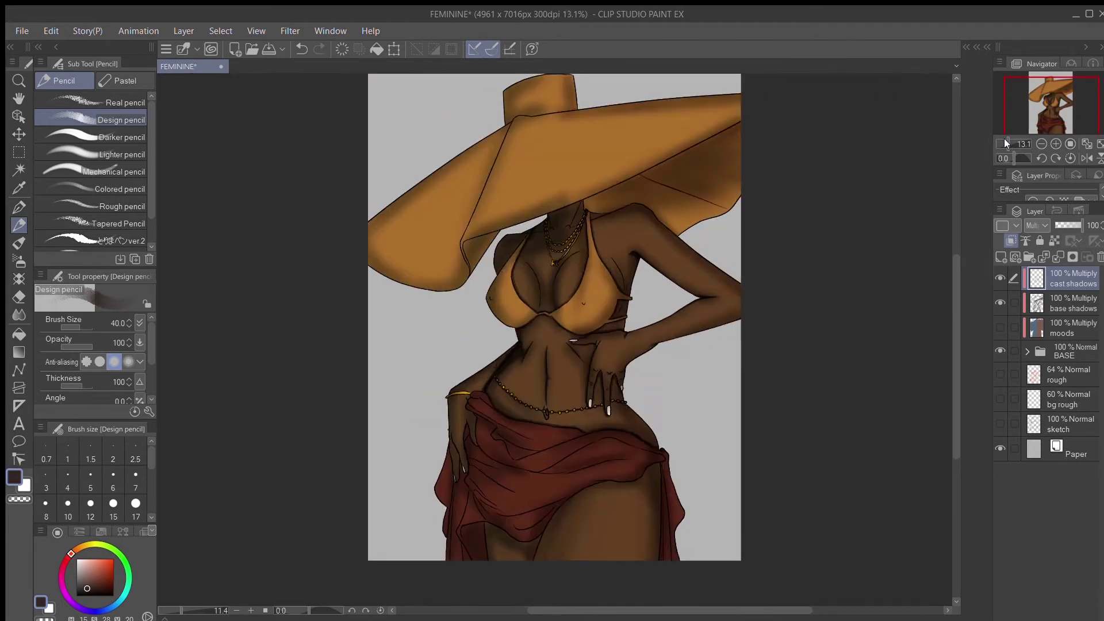
Step: Draw cast shadows along the wrap skirt's upper folds with the Design pencil at size 40
scroll(444, 409, up, 2)
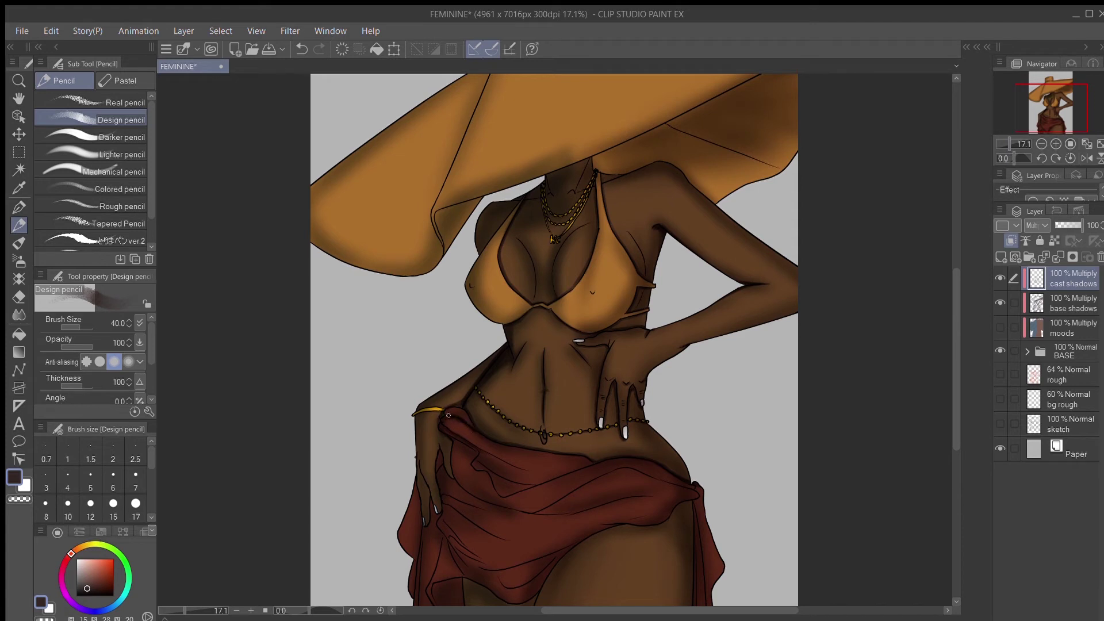
drag(506, 492, 593, 462)
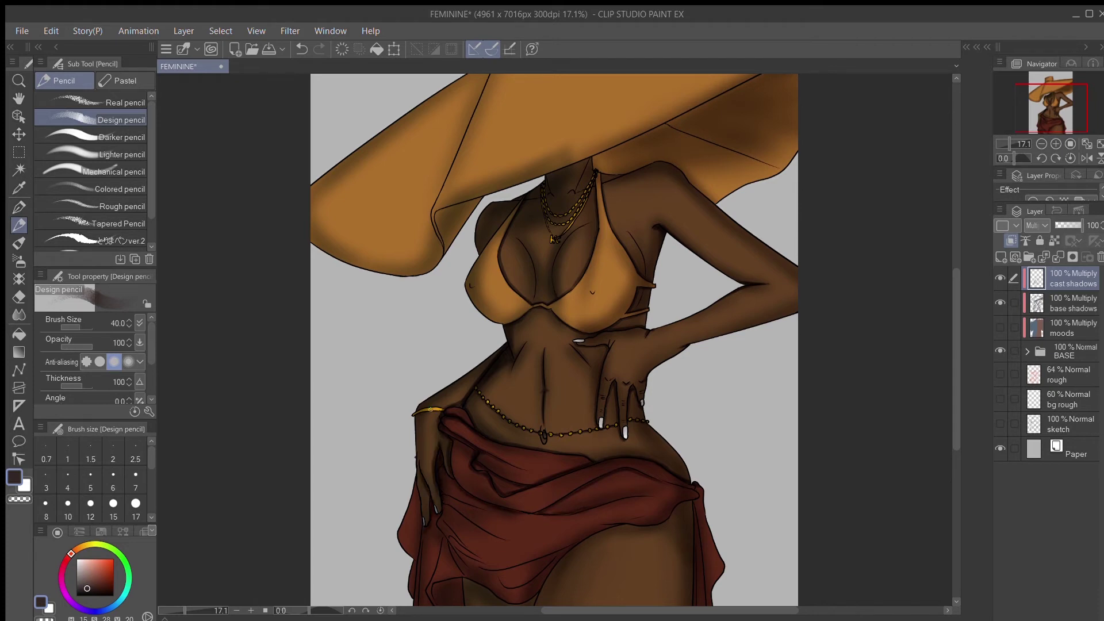
scroll(833, 327, down, 3)
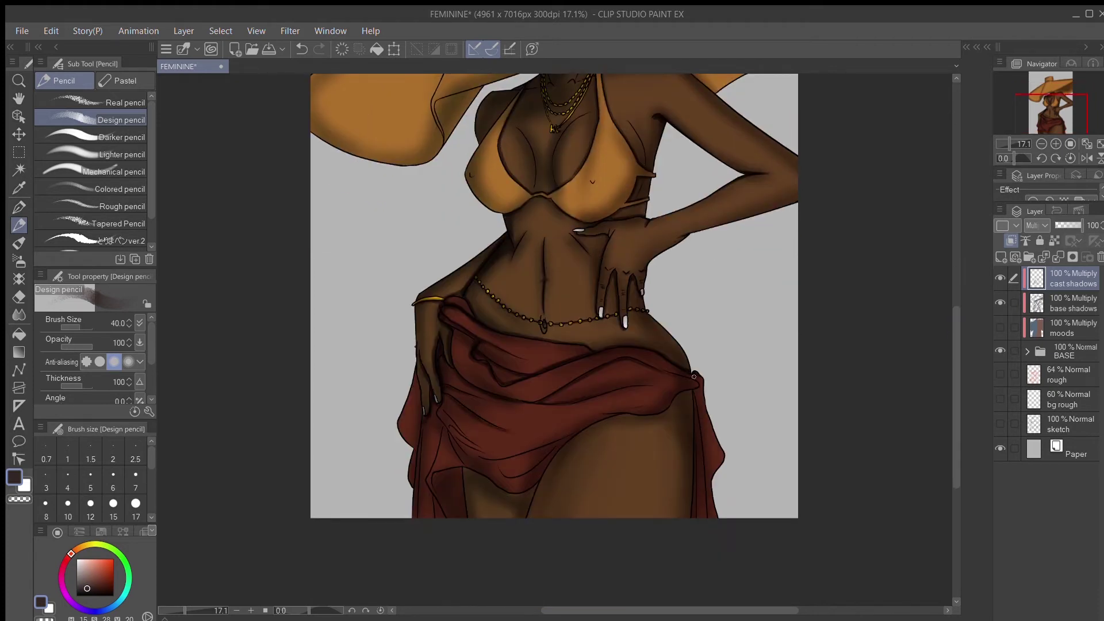
Step: Draw cast shadows on the thighs below the wrap skirt's hem, enlarging the pencil up to size 150
key(bracketright)
key(bracketright)
mouse_move(674, 403)
mouse_down()
mouse_move(611, 420)
mouse_move(537, 489)
mouse_move(564, 441)
mouse_up()
mouse_move(544, 475)
mouse_down()
mouse_move(476, 474)
mouse_move(528, 494)
mouse_move(471, 438)
mouse_move(464, 522)
mouse_up()
key(bracketright)
key(bracketright)
mouse_move(465, 480)
mouse_down()
mouse_move(465, 507)
mouse_move(512, 507)
mouse_up()
mouse_move(463, 470)
mouse_down()
mouse_move(530, 508)
mouse_move(553, 467)
mouse_up()
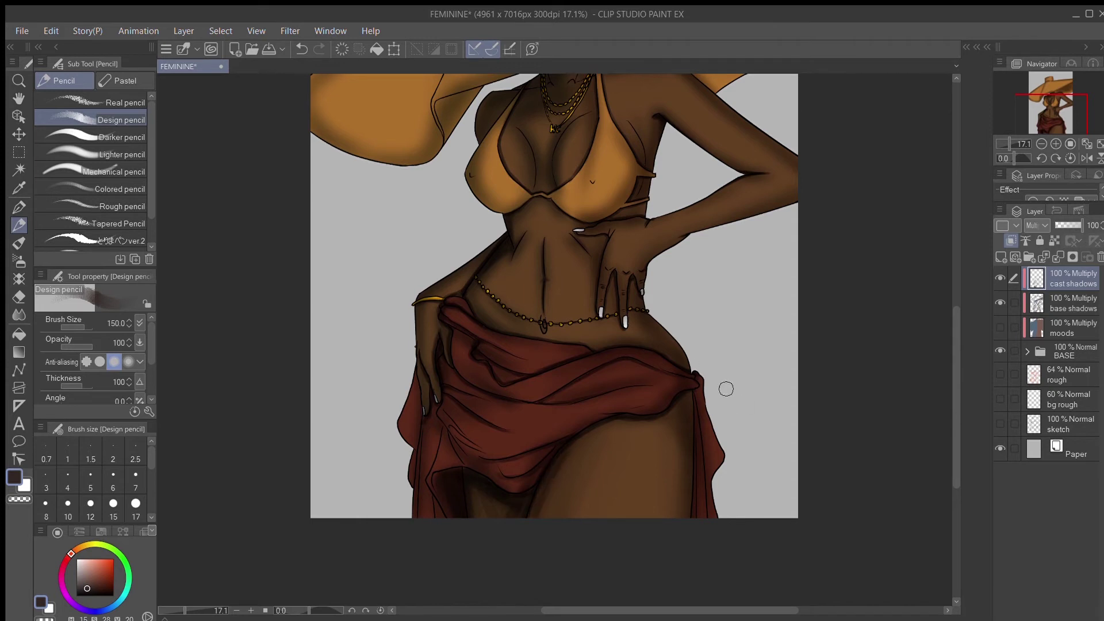
Step: Show the moods layer and erase the brown cast shadows on the olive side with the Hard eraser at size 200
click(1000, 328)
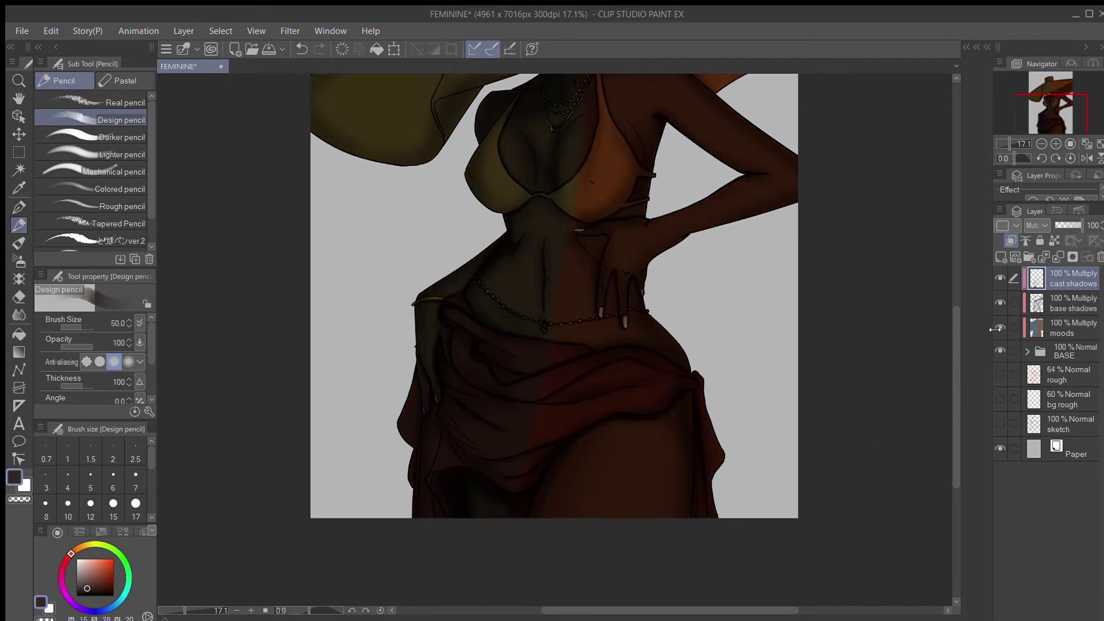
click(1000, 327)
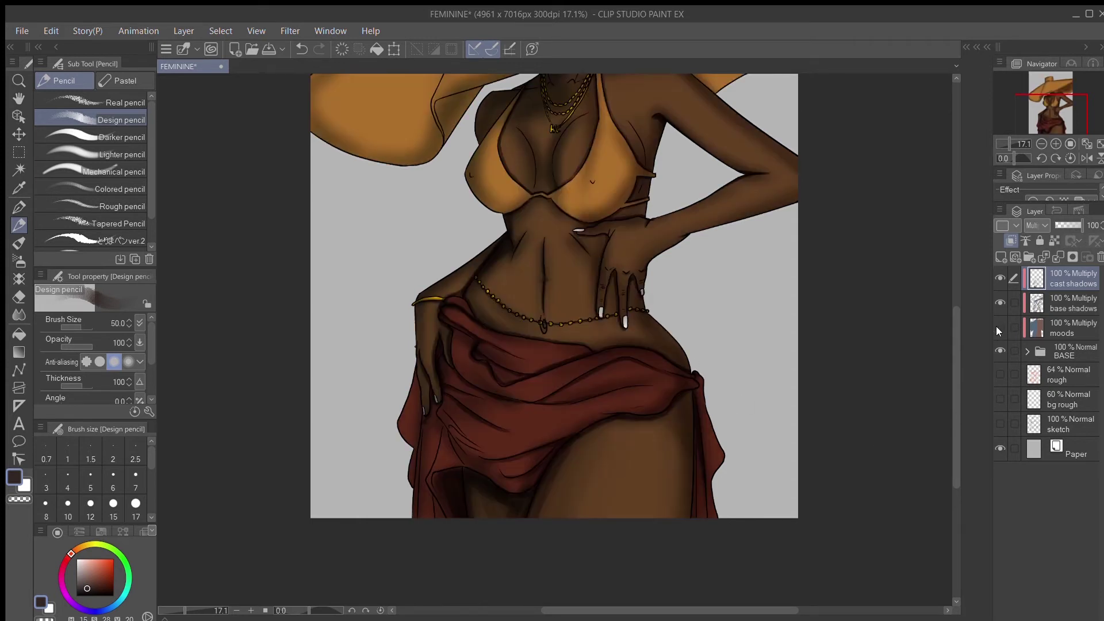
click(1000, 328)
key(e)
drag(489, 318, 455, 325)
drag(488, 478, 503, 485)
scroll(503, 194, up, 3)
key(bracketleft)
key(bracketleft)
key(bracketleft)
key(bracketleft)
key(bracketleft)
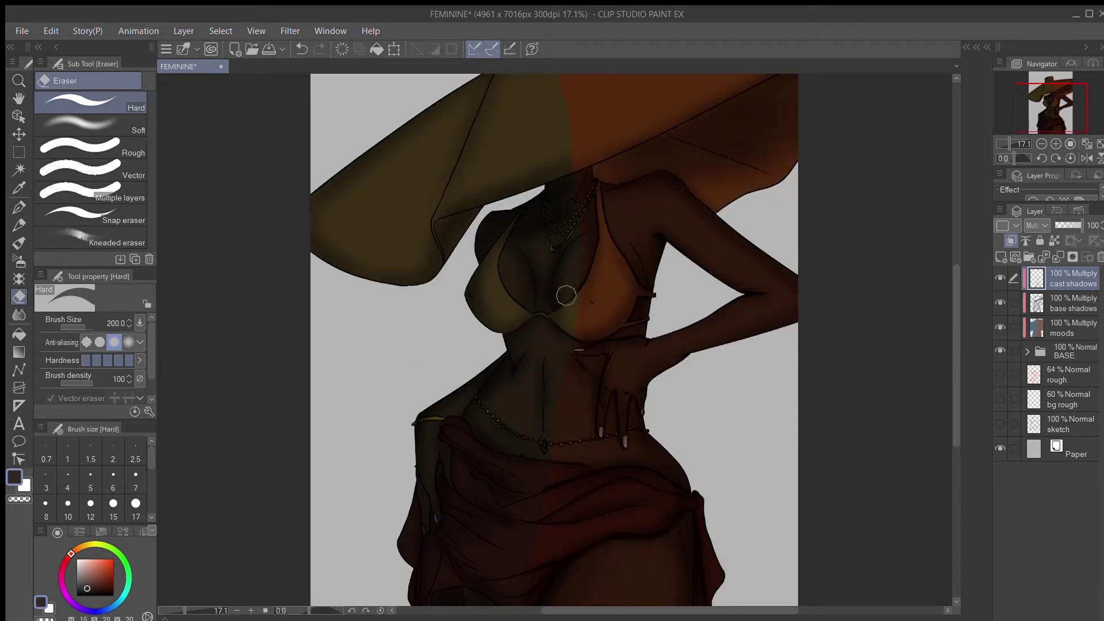
scroll(426, 379, down, 3)
scroll(539, 261, up, 3)
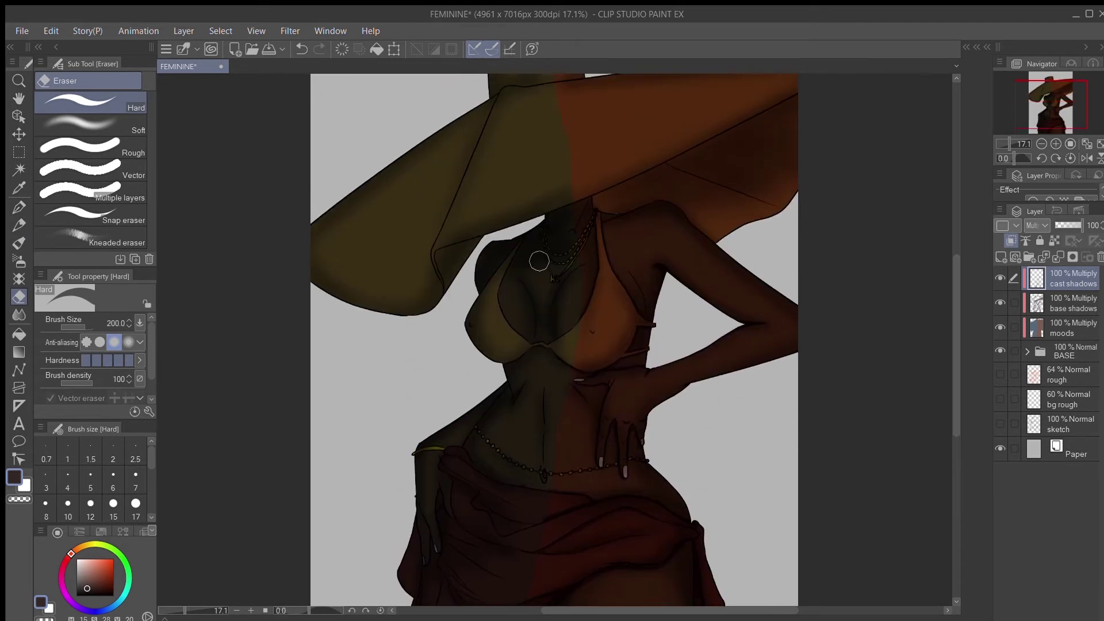
Step: Redraw the chest's cast shadows along the bikini cup edges in dark blue with the Design pencil at size 30
key(ctrl+minus)
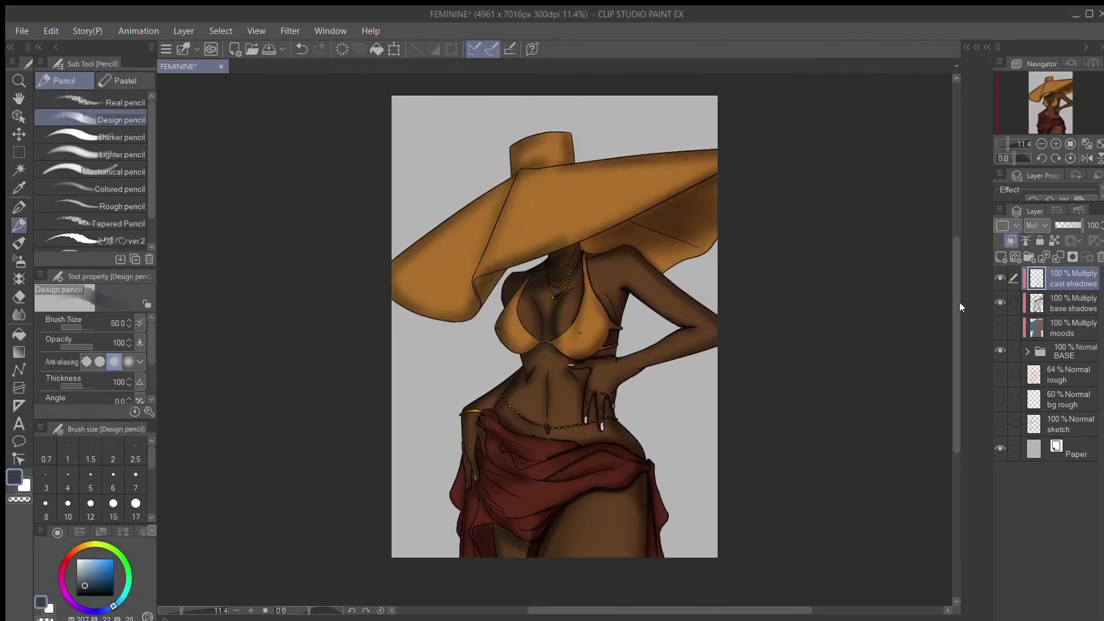
key(ctrl+plus)
key(ctrl+plus)
key(ctrl+plus)
key(ctrl+minus)
drag(595, 454, 520, 496)
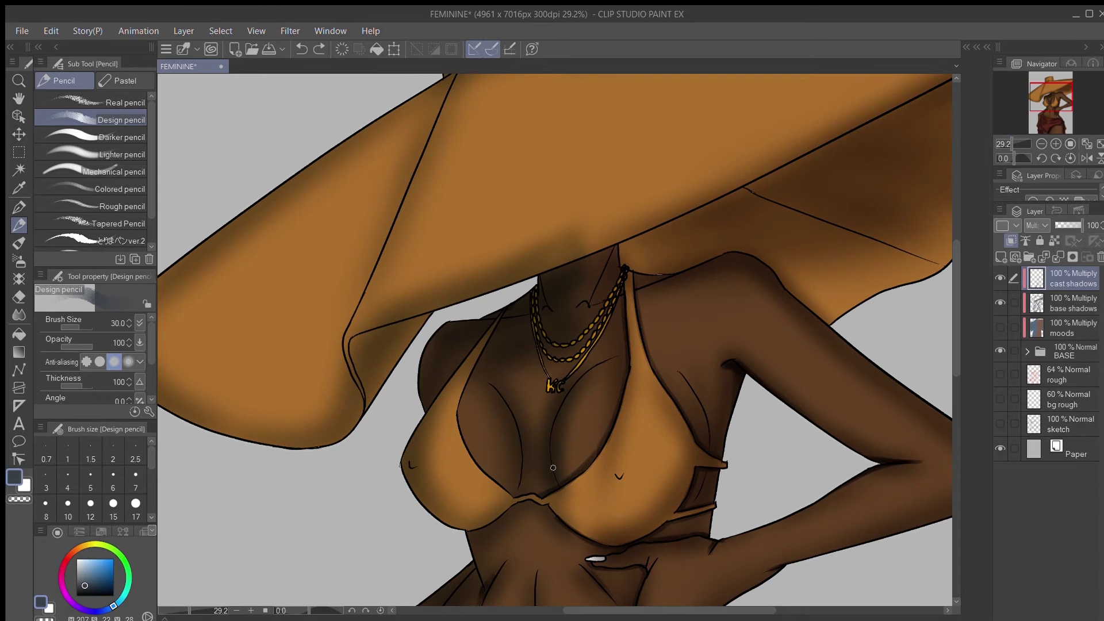
mouse_move(489, 344)
mouse_down()
mouse_move(458, 423)
mouse_move(491, 474)
mouse_up()
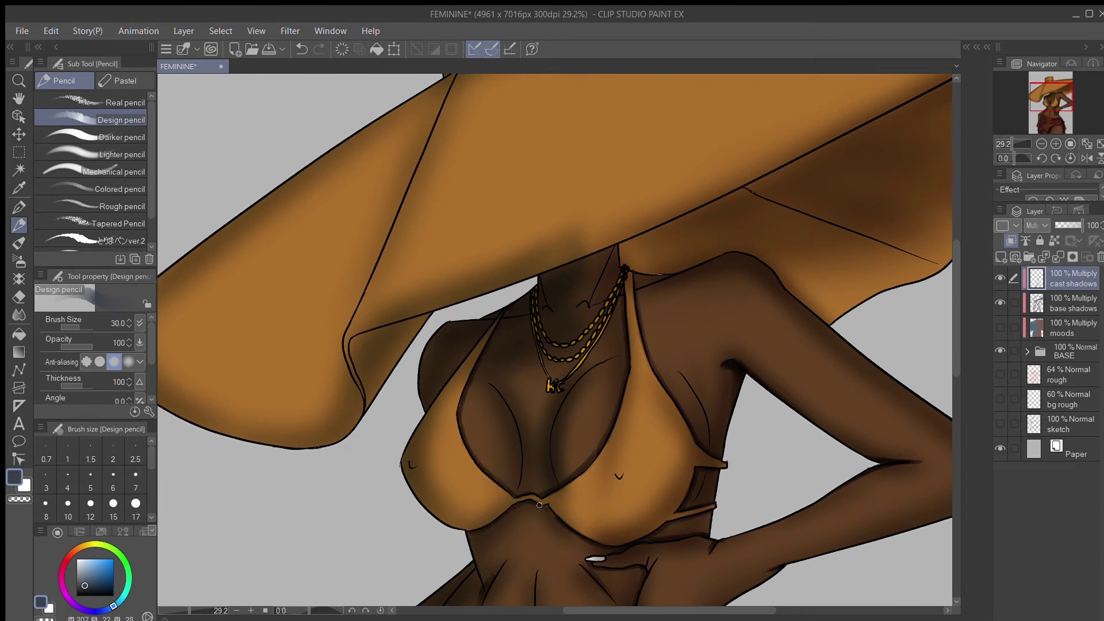
Step: Draw dark blue cast shadows down the waist beside the lowered arm with the pencil at size 70
scroll(960, 322, down, 3)
key(bracketright)
key(bracketright)
key(bracketright)
key(bracketright)
mouse_move(481, 395)
mouse_down()
mouse_move(443, 407)
mouse_move(477, 345)
mouse_up()
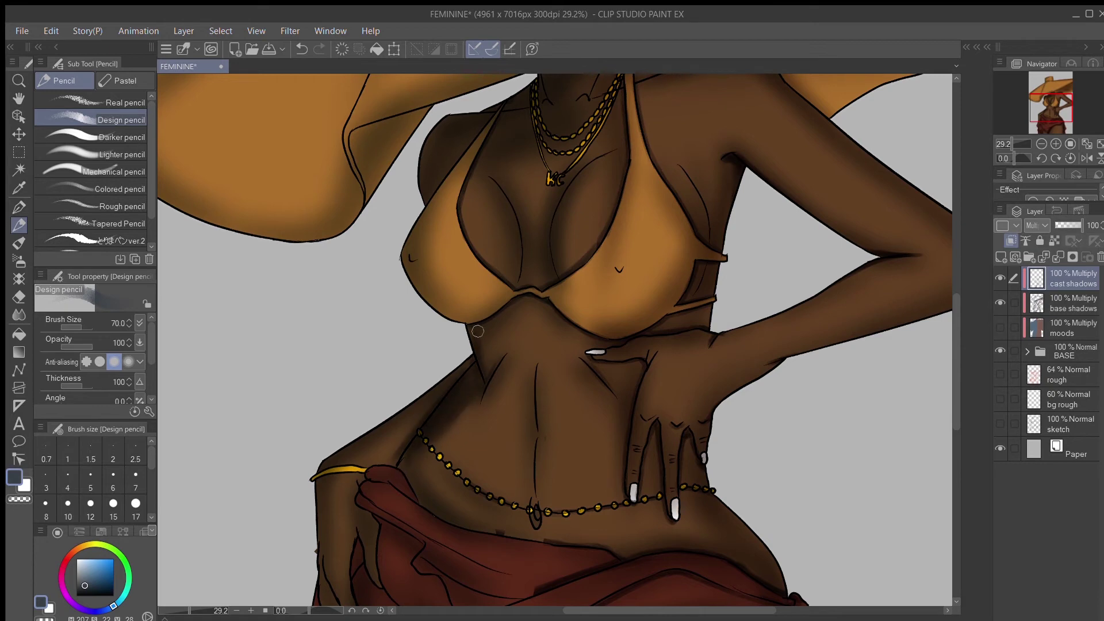
drag(414, 467, 410, 477)
Step: Draw dark blue cast shadows along the navel line and the wrap skirt's upper edge, checking them with the moods layer shown
scroll(480, 381, down, 5)
scroll(577, 376, up, 4)
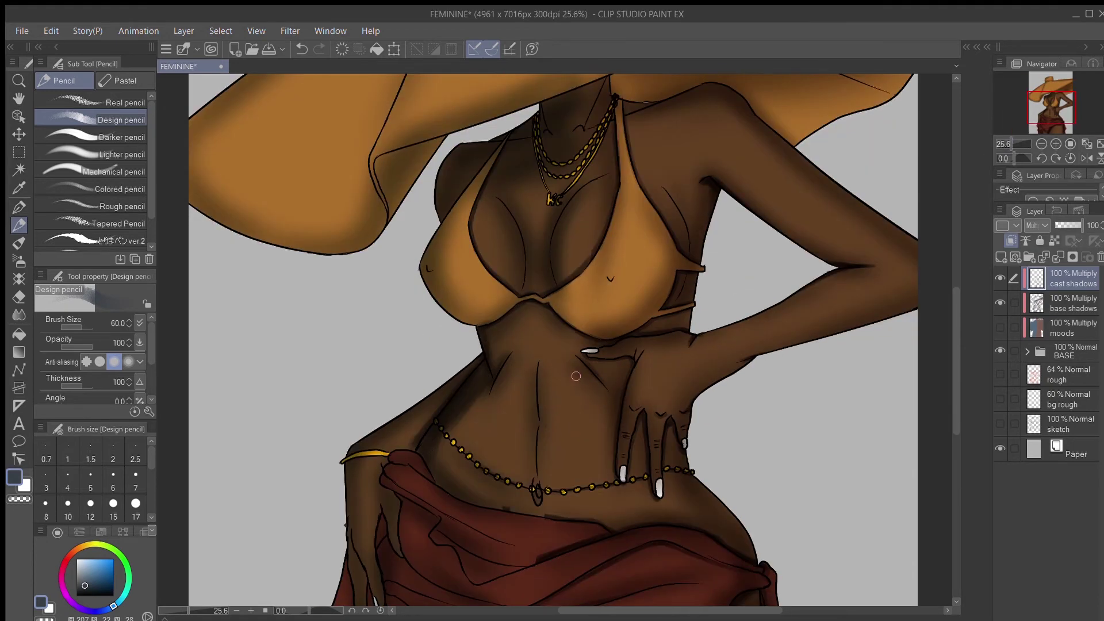
drag(537, 421, 539, 482)
drag(444, 451, 496, 494)
click(1001, 328)
click(1001, 328)
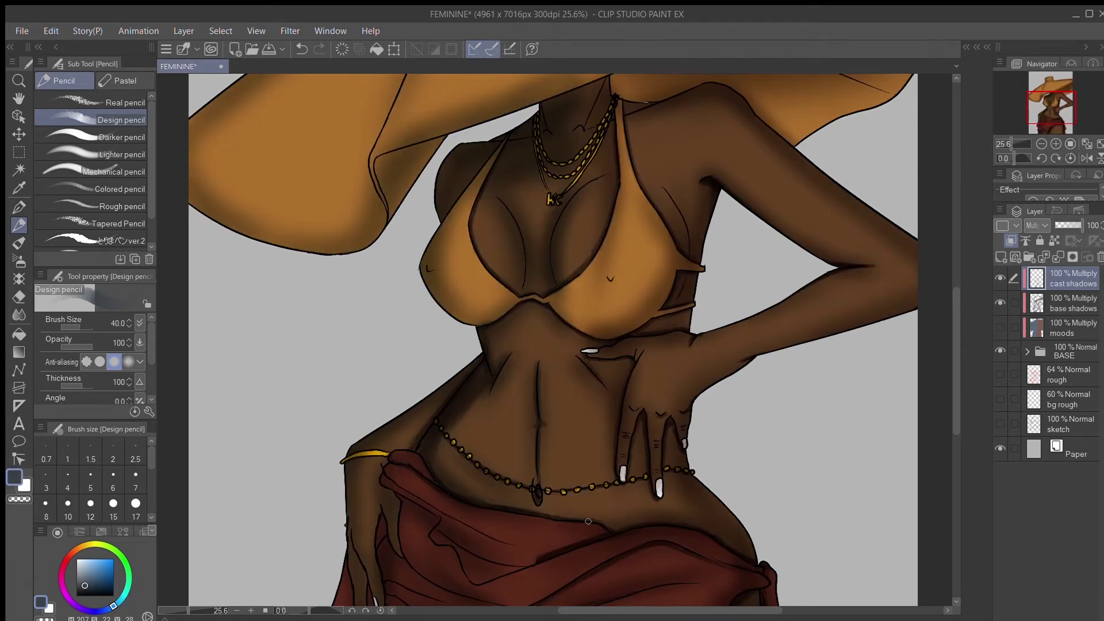
Step: Draw dark blue cast shadows along the wrap skirt's folds and below its hem with the Design pencil at size 40
mouse_move(412, 495)
mouse_down()
mouse_move(382, 481)
mouse_move(384, 464)
mouse_up()
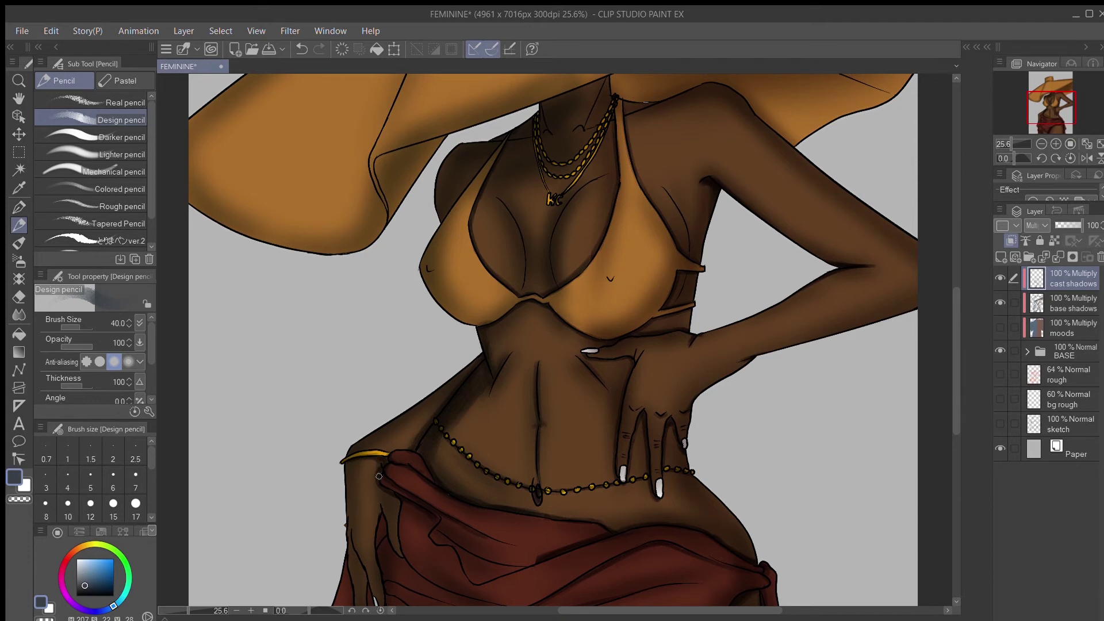
drag(449, 551, 505, 561)
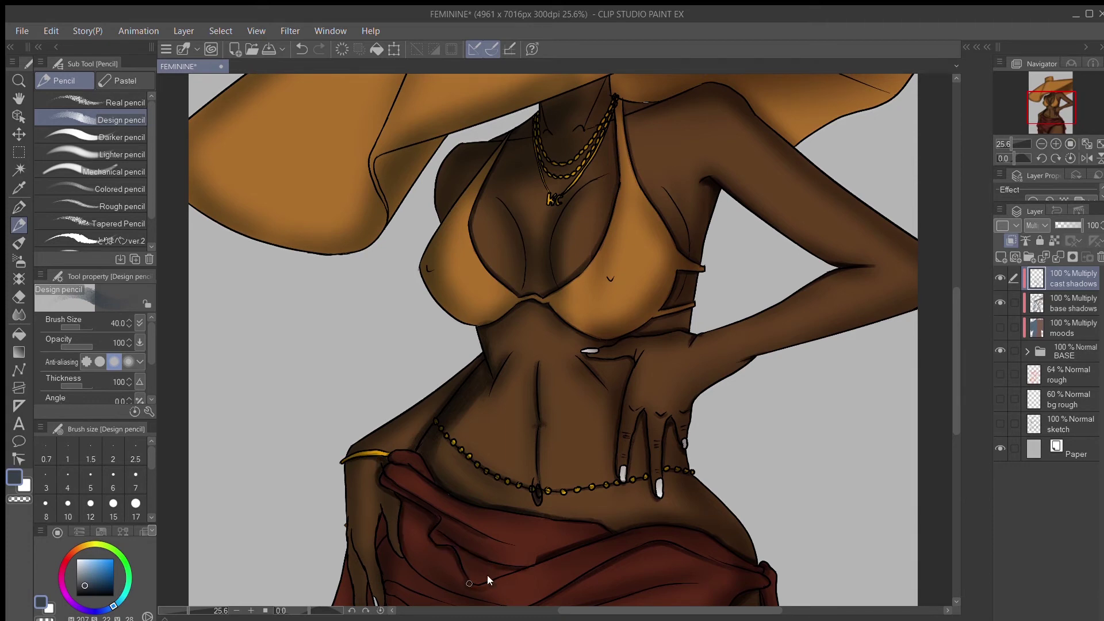
scroll(506, 518, down, 5)
key(ctrl+z)
drag(380, 368, 421, 445)
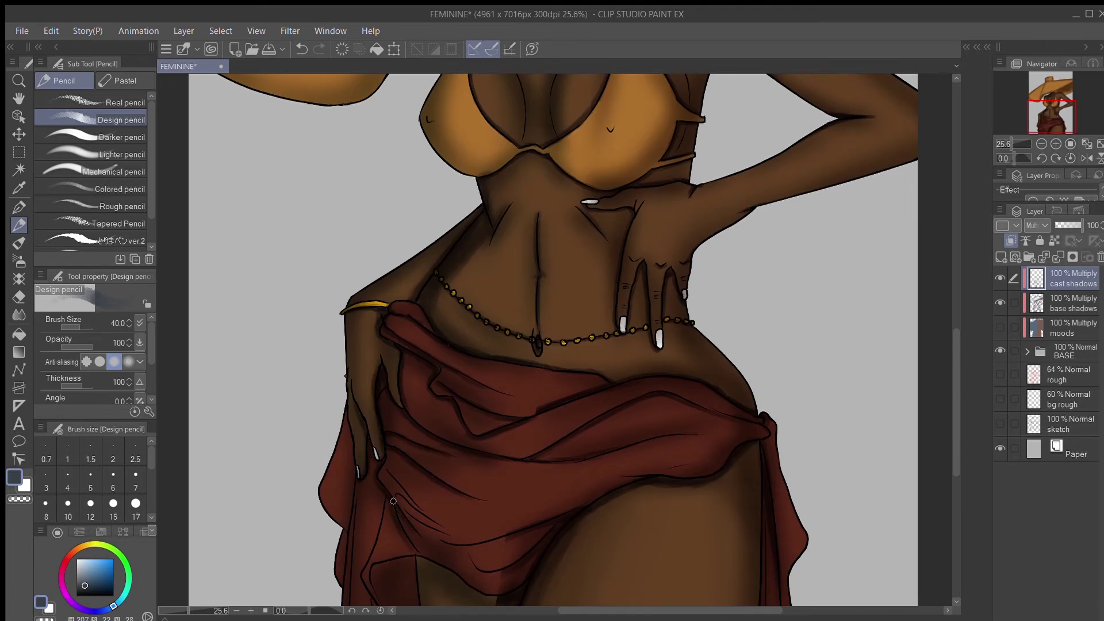
drag(953, 342, 953, 368)
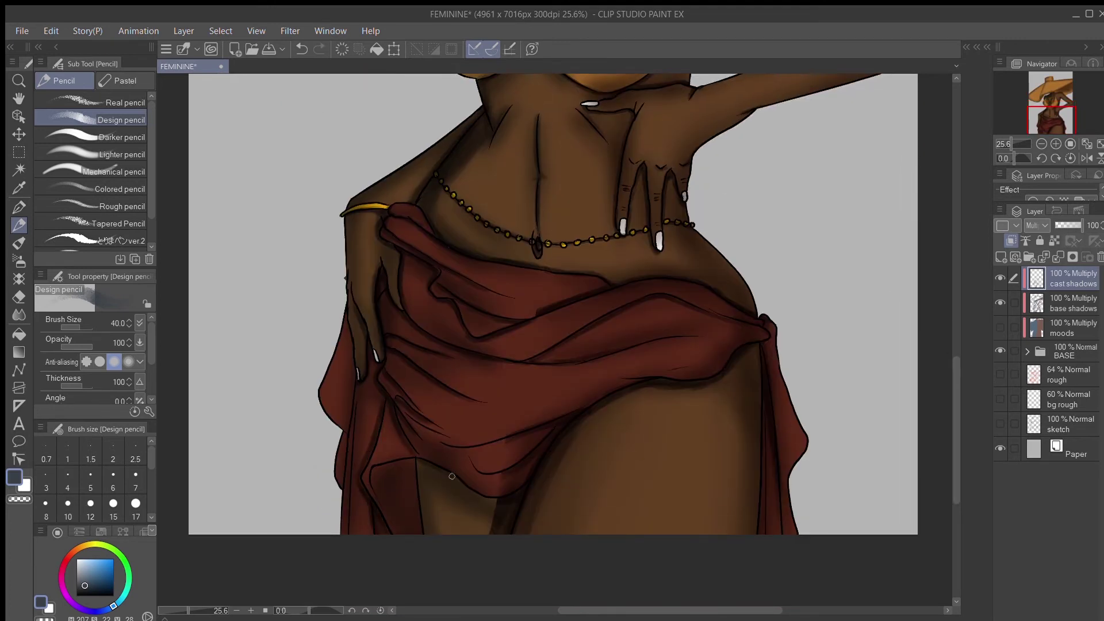
mouse_move(480, 471)
mouse_down()
mouse_move(433, 506)
mouse_move(433, 471)
mouse_move(468, 572)
mouse_up()
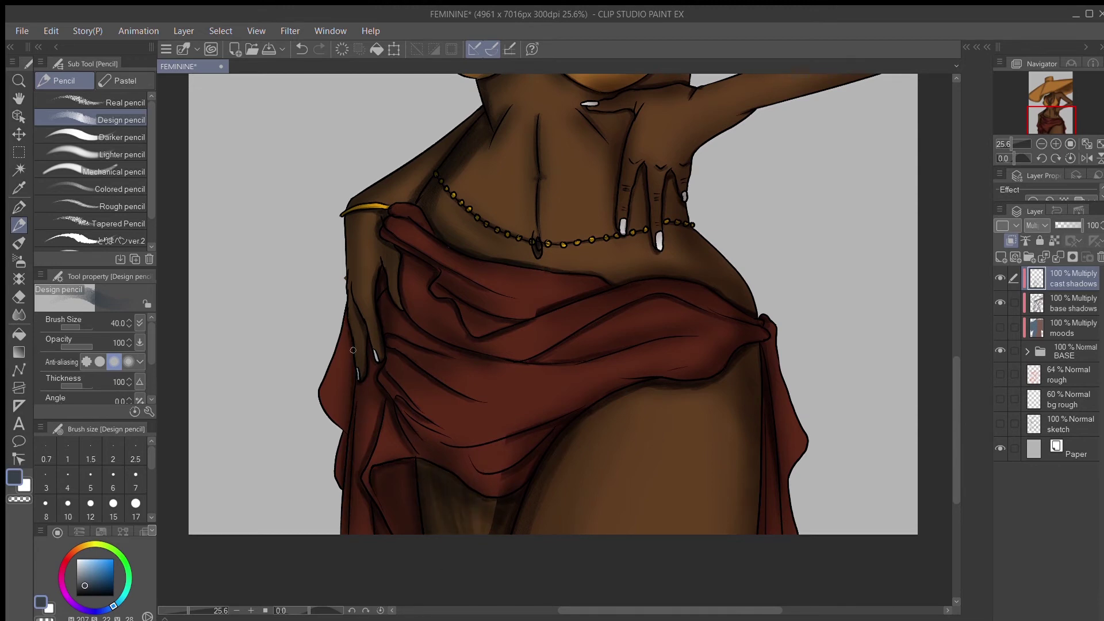
Step: Show the moods layer and draw a dark blue cast shadow along the hat brim's fold with the pencil at size 100
scroll(553, 372, up, 5)
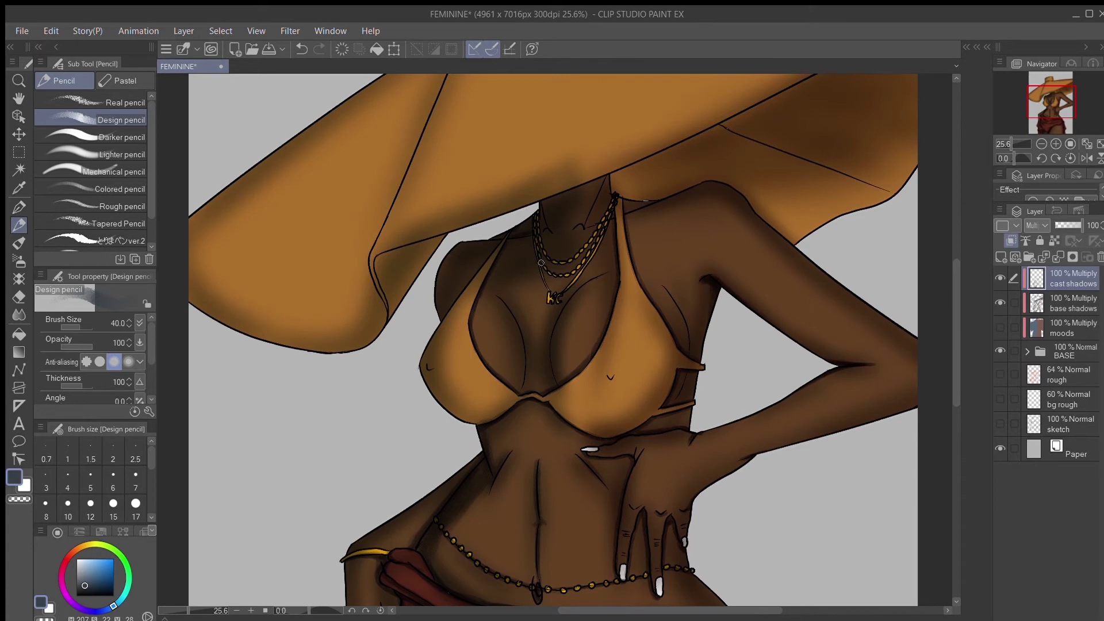
click(1001, 328)
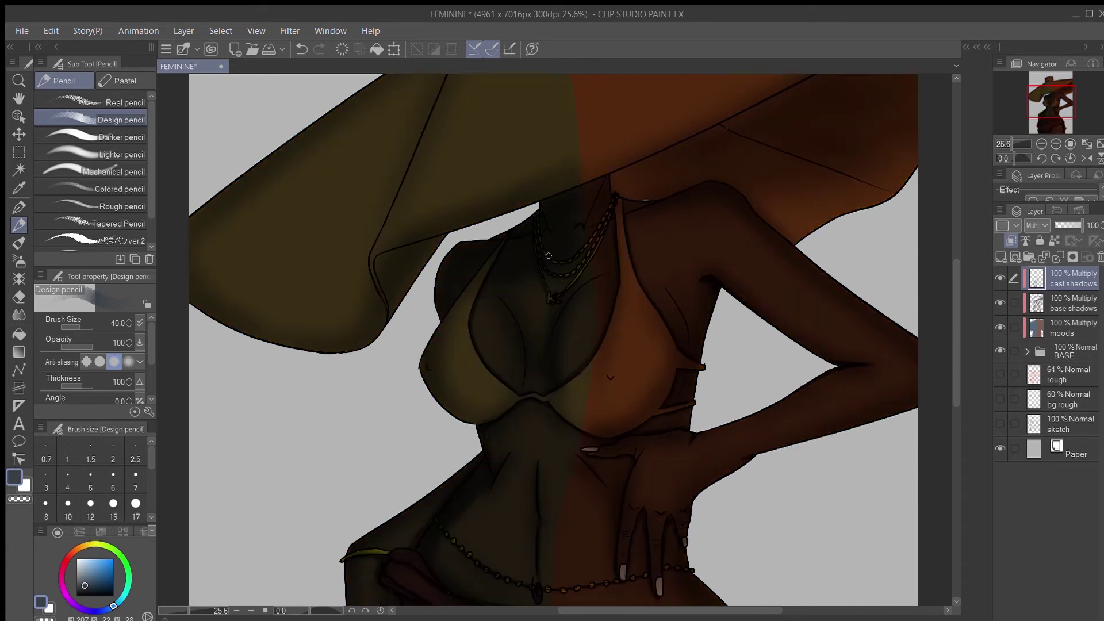
click(1000, 328)
mouse_move(471, 279)
mouse_down()
mouse_move(445, 314)
mouse_move(486, 305)
mouse_move(467, 308)
mouse_up()
click(1007, 144)
click(1000, 327)
key(ctrl+z)
key(bracketleft)
key(bracketleft)
drag(512, 183, 467, 280)
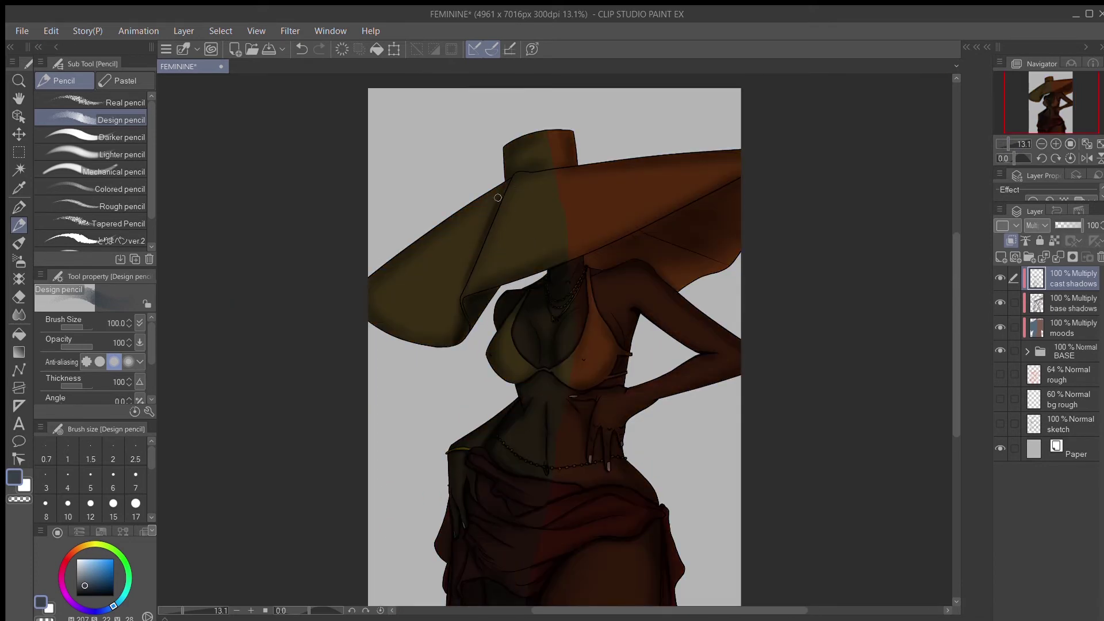
Step: Shade the underside of the hat brim in dark brown with the pencil at size 200, restore dark blue and hide the moods layer
alt+click(554, 164)
key(bracketright)
key(bracketright)
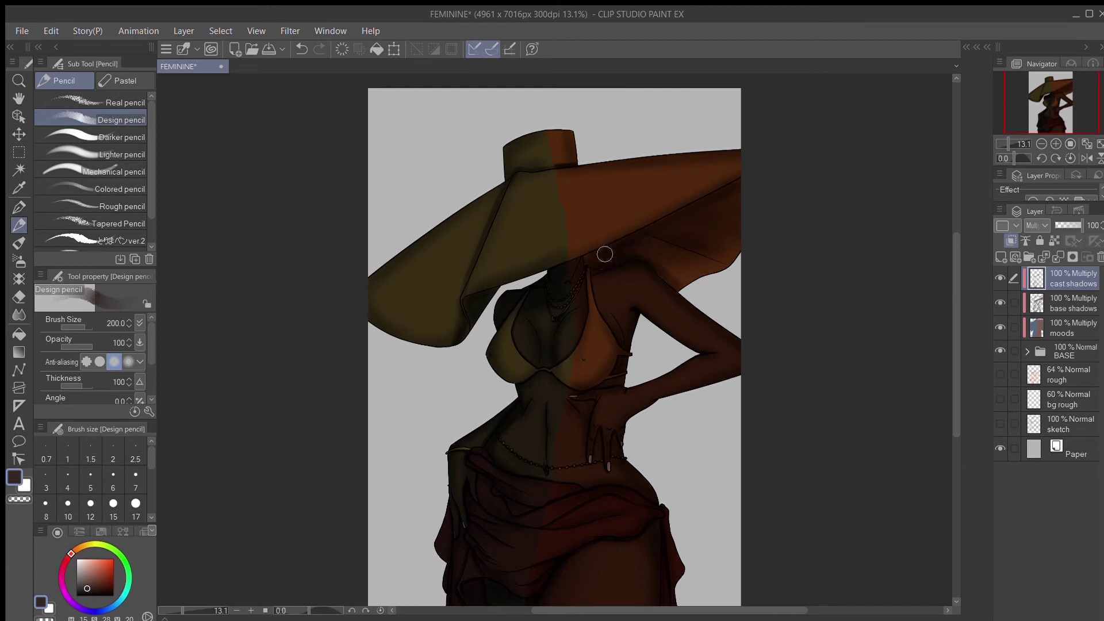
click(144, 532)
click(52, 551)
click(51, 531)
click(1000, 327)
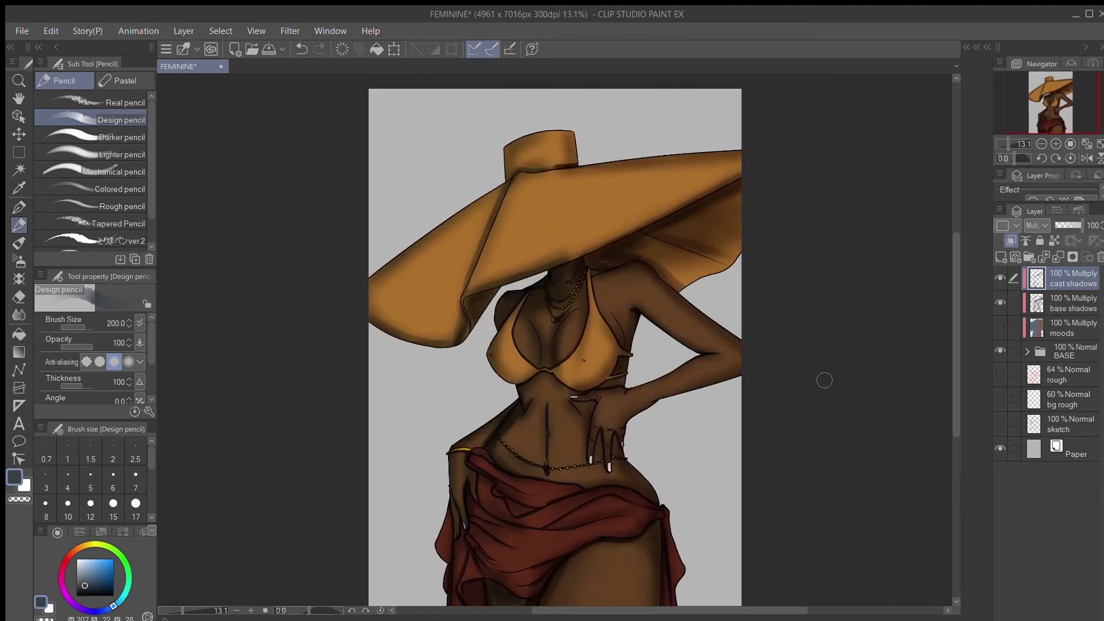
Step: Save the drawing and soften the cast shadows around the lowered hand and under the hat brim with the Gouache blender
key(b)
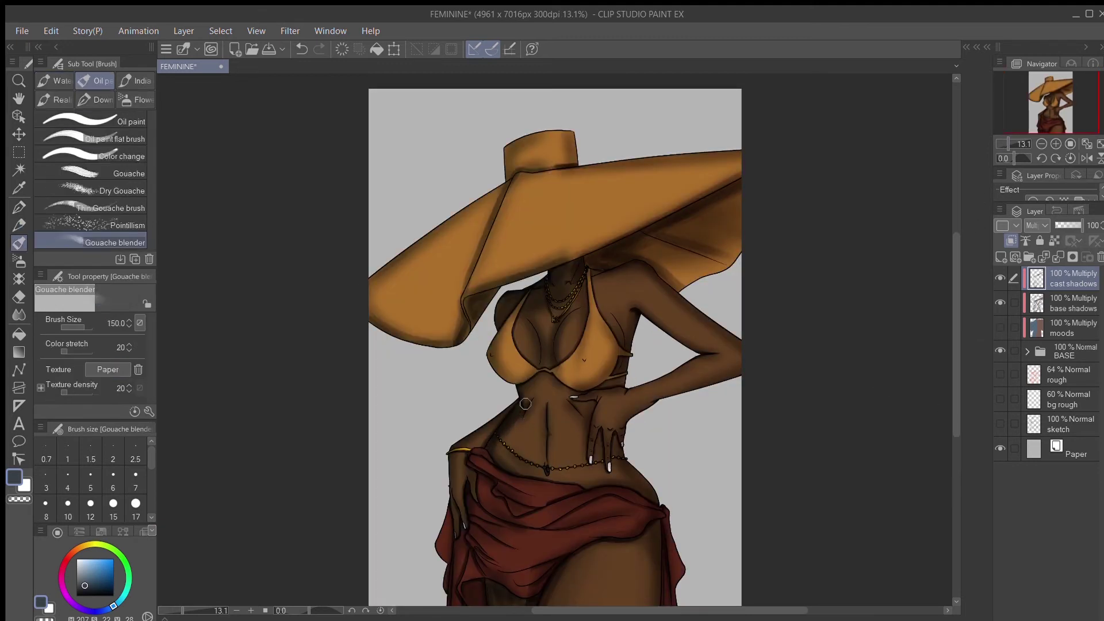
key(ctrl+s)
drag(469, 473, 465, 466)
key(bracketright)
key(bracketright)
key(bracketright)
key(bracketright)
mouse_move(661, 227)
mouse_down()
mouse_move(697, 211)
mouse_move(708, 255)
mouse_move(691, 236)
mouse_up()
Step: Blend the cast shadows on the hat's brim fold and at the base of its crown with the Gouache blender at size 170
key(bracketleft)
key(bracketleft)
key(bracketleft)
drag(483, 297, 461, 327)
drag(547, 170, 574, 166)
Step: Rework the cast shadows beneath the skirt's hem with the Design pencil at size 70 and blend them with the Gouache blender
scroll(533, 507, down, 3)
click(71, 553)
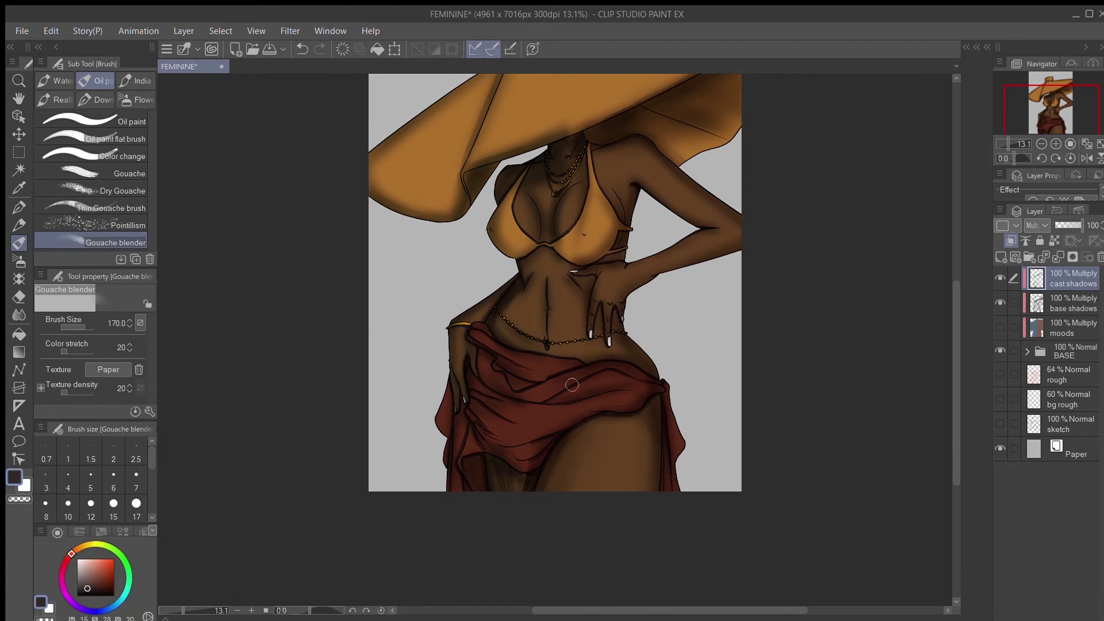
key(p)
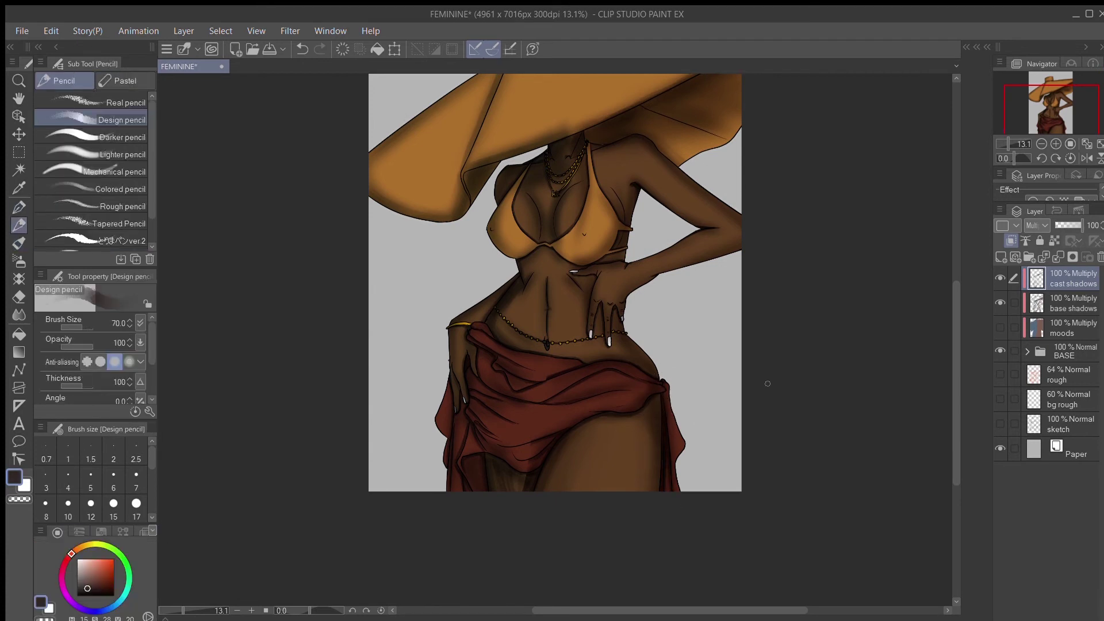
key(ctrl+z)
key(b)
drag(535, 456, 503, 487)
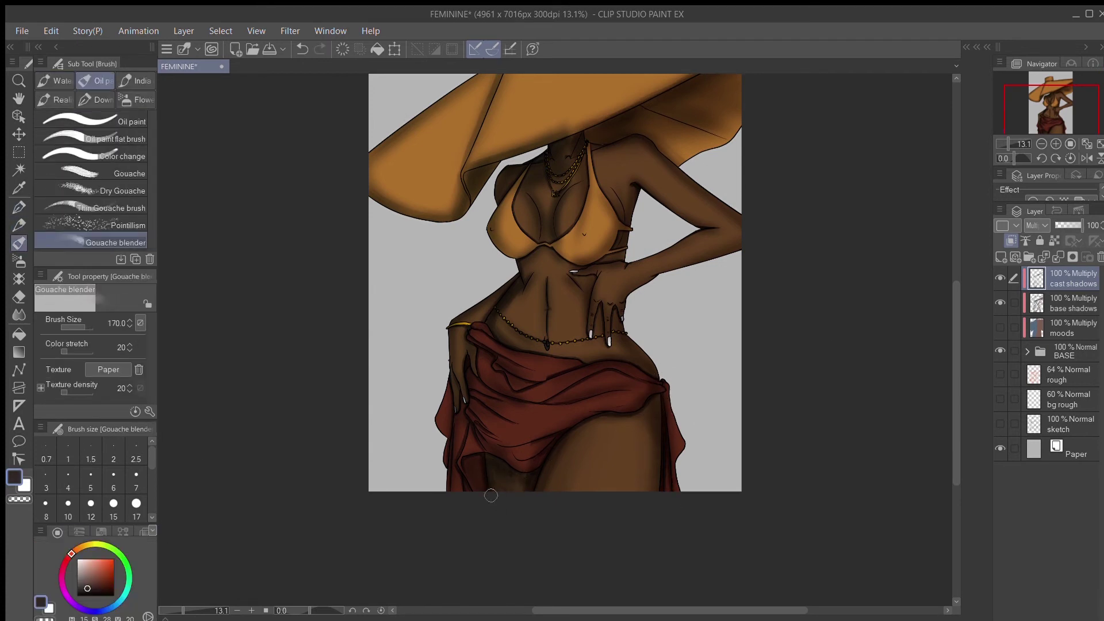
key(p)
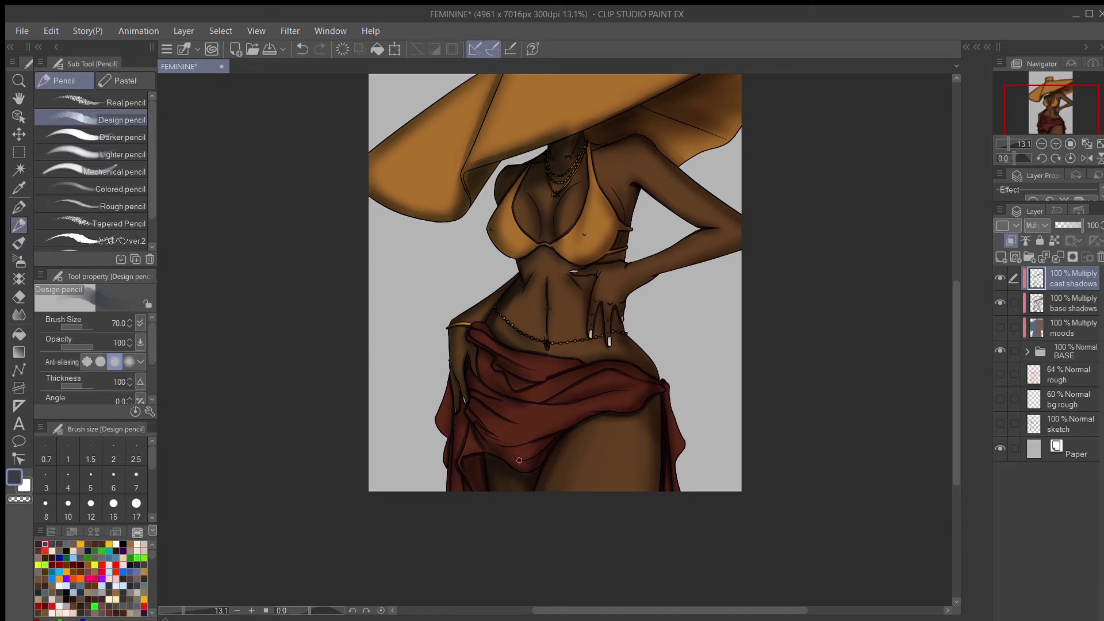
key(b)
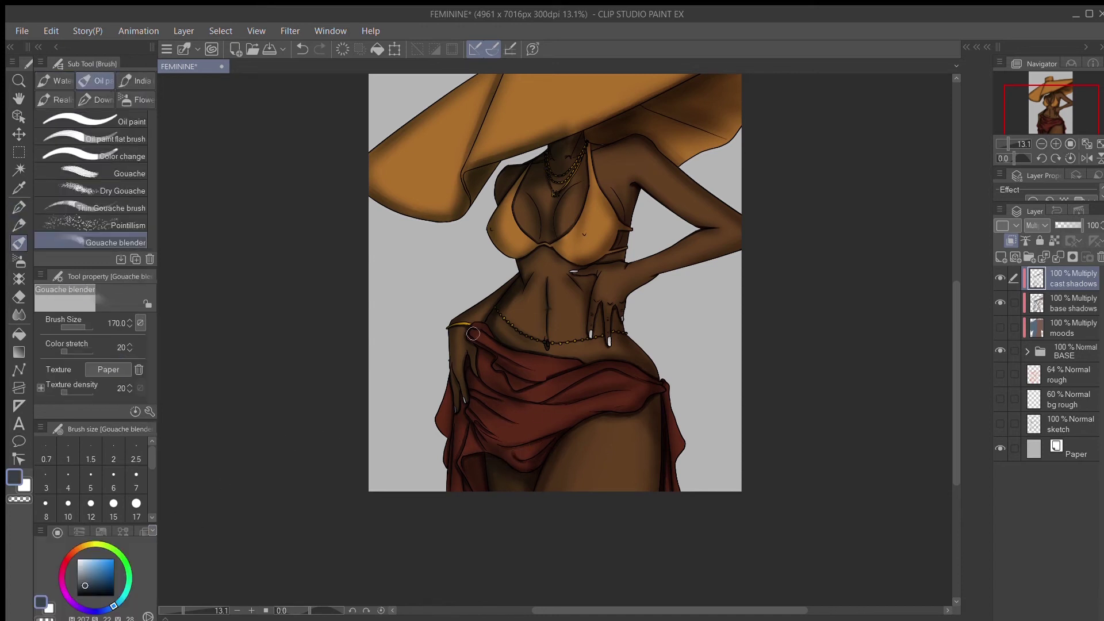
Step: Show and select the moods layer, and lighten the raised arm's shoulder and the orange-side bikini cup with the Soft eraser at size 250
drag(957, 366, 957, 299)
click(1087, 144)
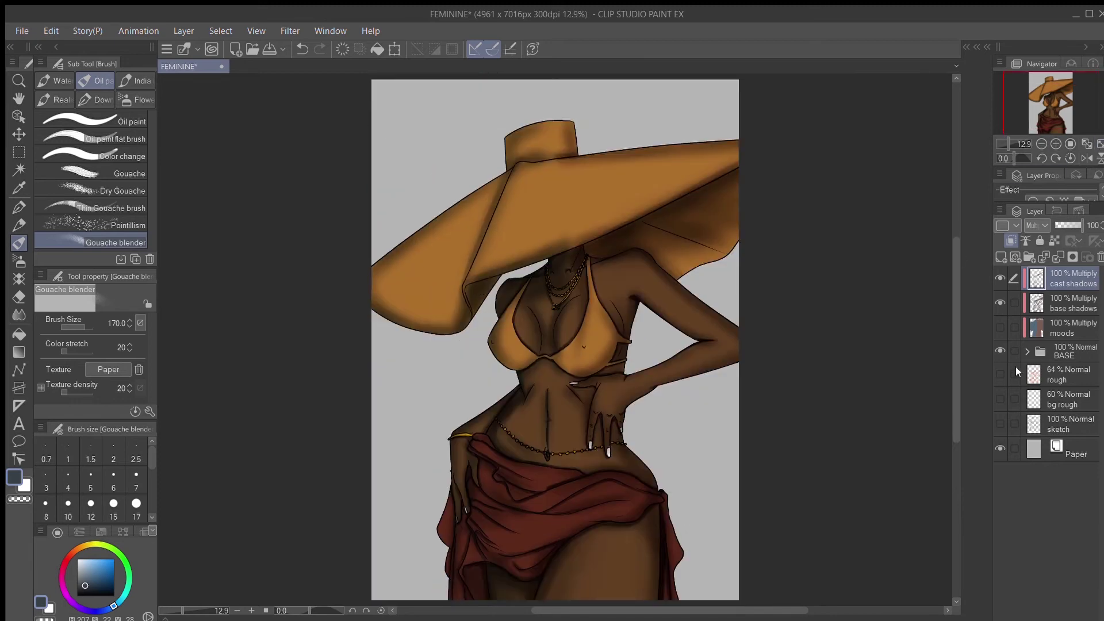
click(1000, 327)
click(1042, 144)
click(1042, 143)
click(1056, 143)
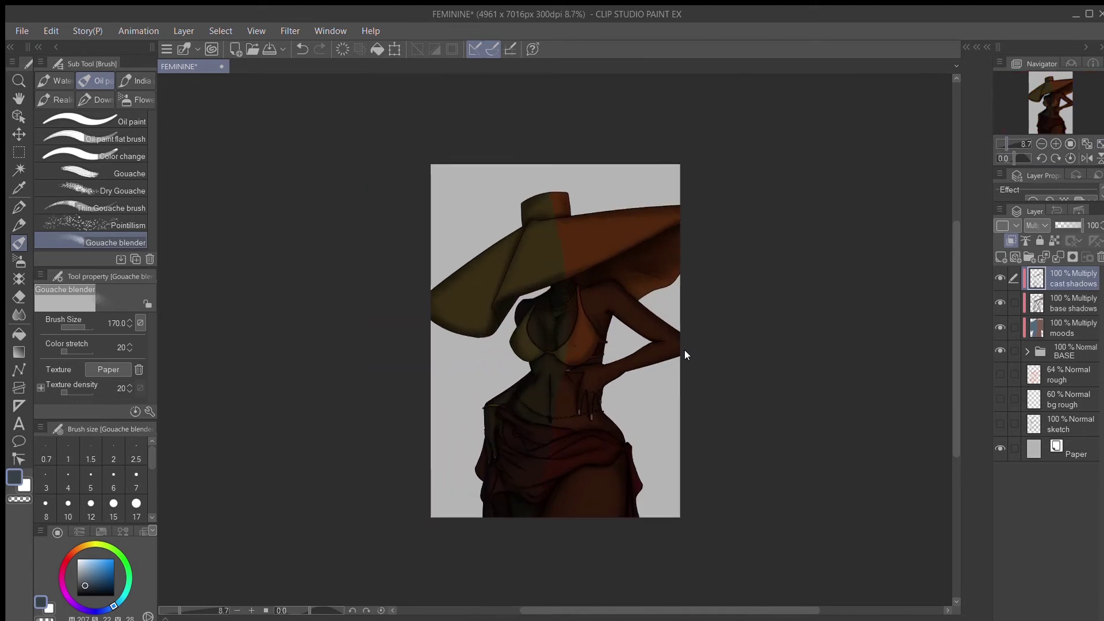
key(e)
click(91, 125)
drag(956, 340, 957, 311)
click(1073, 329)
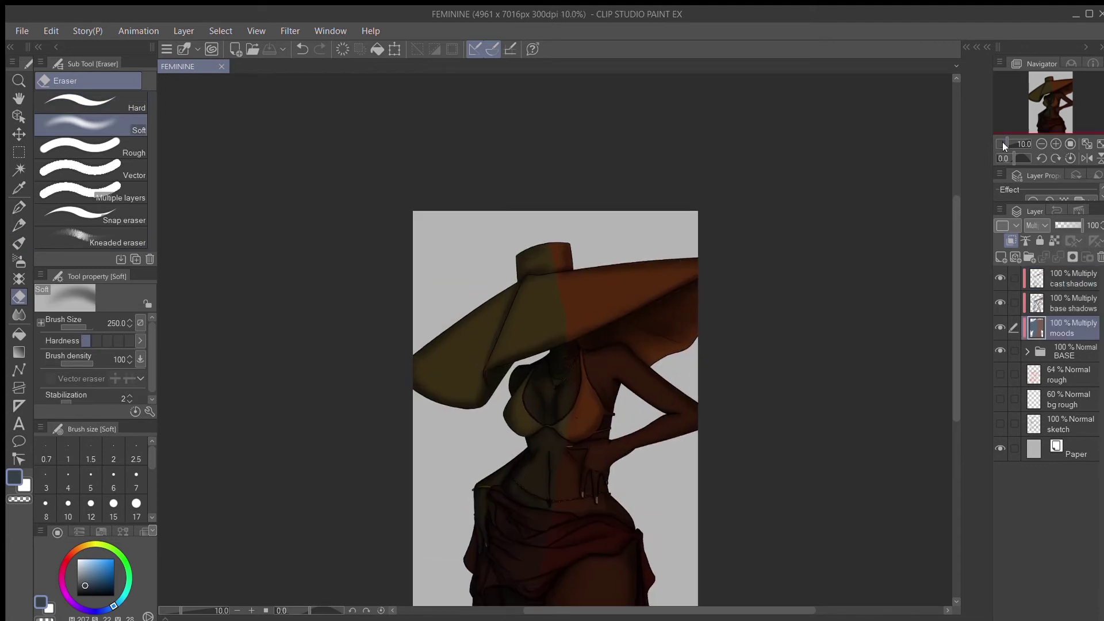
drag(594, 358, 632, 375)
mouse_move(589, 419)
mouse_down()
mouse_move(563, 380)
mouse_move(582, 419)
mouse_move(570, 408)
mouse_up()
Step: Lighten the skin beside the orange-side bikini cup on the moods layer with the Soft eraser at size 80
drag(1003, 143, 1009, 143)
key(bracketleft)
key(bracketleft)
key(bracketleft)
key(bracketleft)
key(bracketleft)
key(bracketleft)
key(bracketleft)
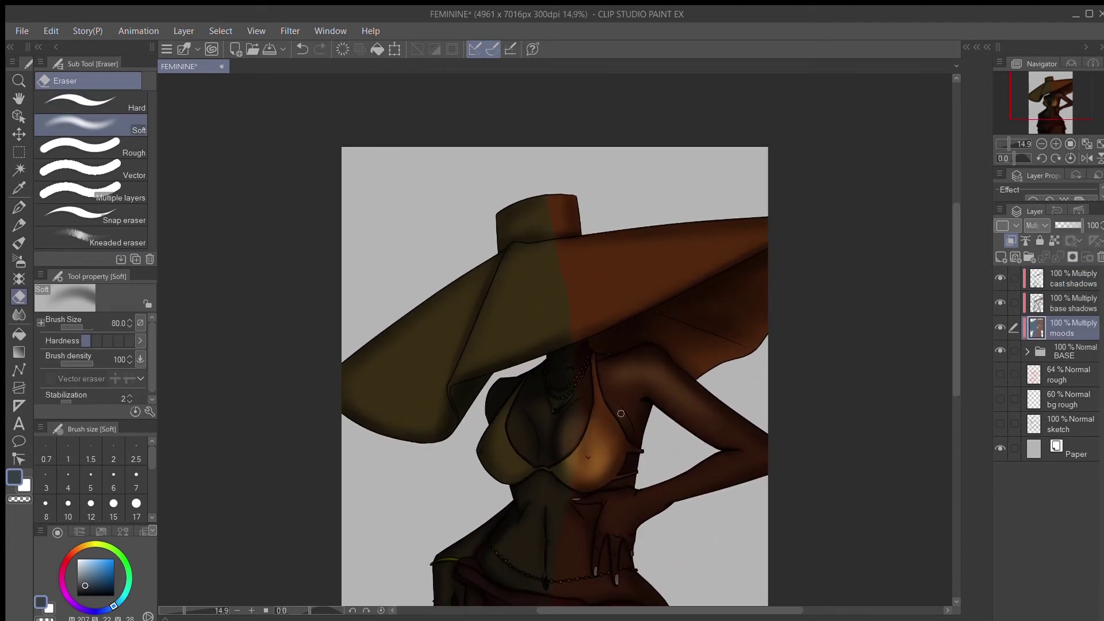
drag(622, 414, 628, 431)
Step: Lighten the chest, bent forearm, belly and waist on the moods layer, enlarging the Soft eraser up to size 250
key(bracketright)
key(bracketright)
key(bracketright)
mouse_move(525, 428)
mouse_down()
mouse_move(525, 459)
mouse_move(497, 435)
mouse_move(491, 448)
mouse_move(521, 430)
mouse_up()
drag(1010, 144, 1003, 144)
drag(557, 436, 559, 453)
key(bracketright)
drag(613, 419, 660, 401)
drag(567, 461, 557, 428)
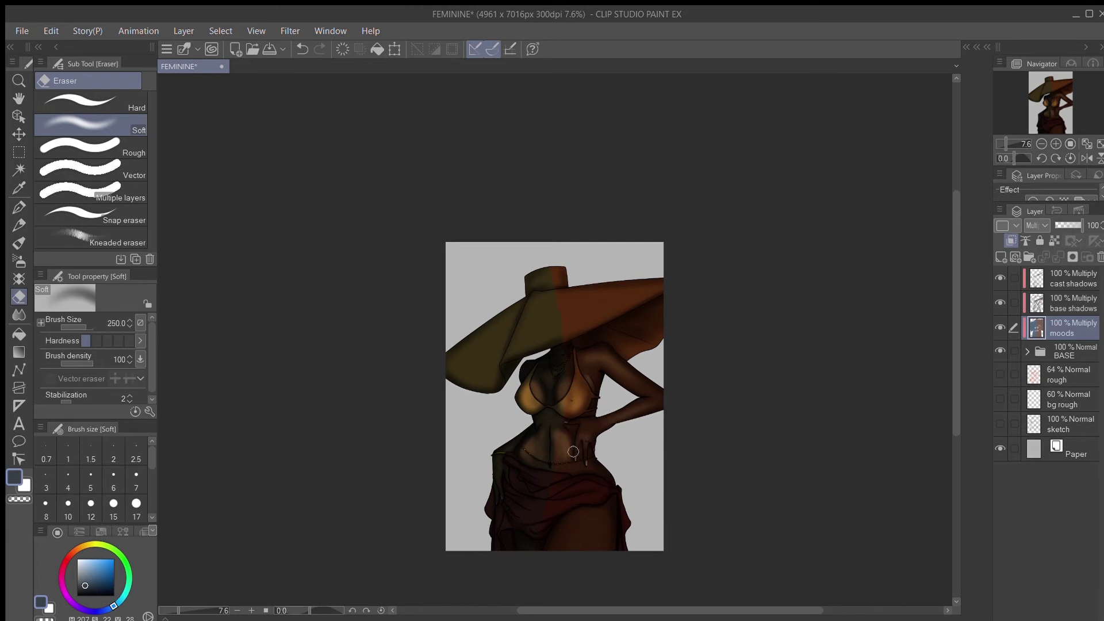
drag(502, 454, 517, 440)
key(bracketright)
key(bracketright)
key(bracketright)
key(ctrl+z)
key(ctrl+z)
key(ctrl+z)
key(ctrl+z)
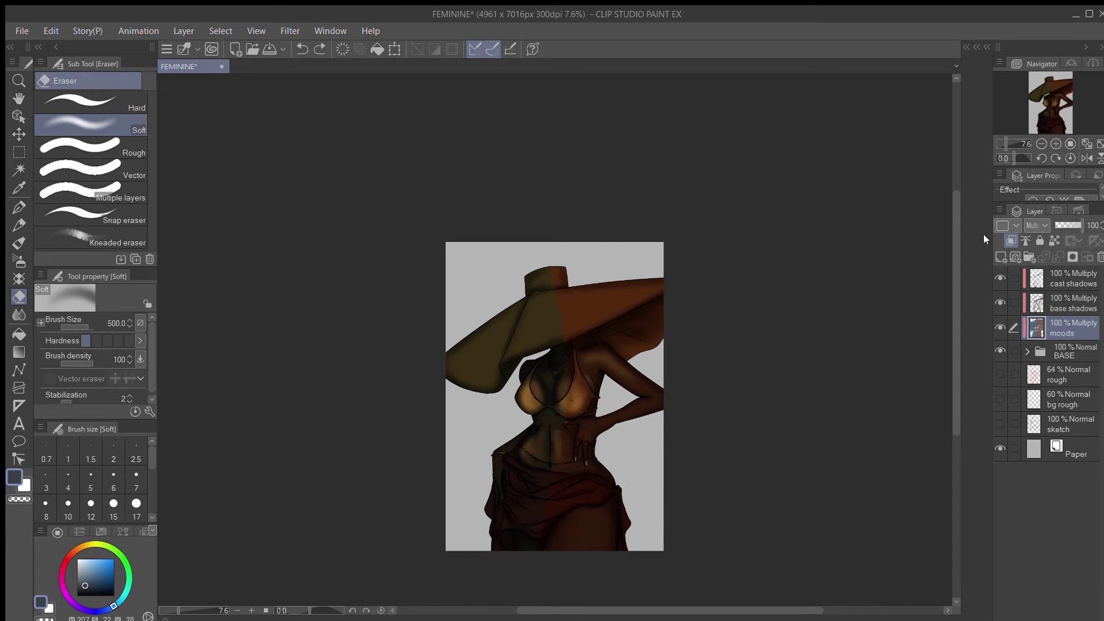
Step: Lighten the exposed thigh on the moods layer with the Soft eraser at size 500
drag(1007, 144, 1002, 142)
key(bracketleft)
key(bracketleft)
key(bracketleft)
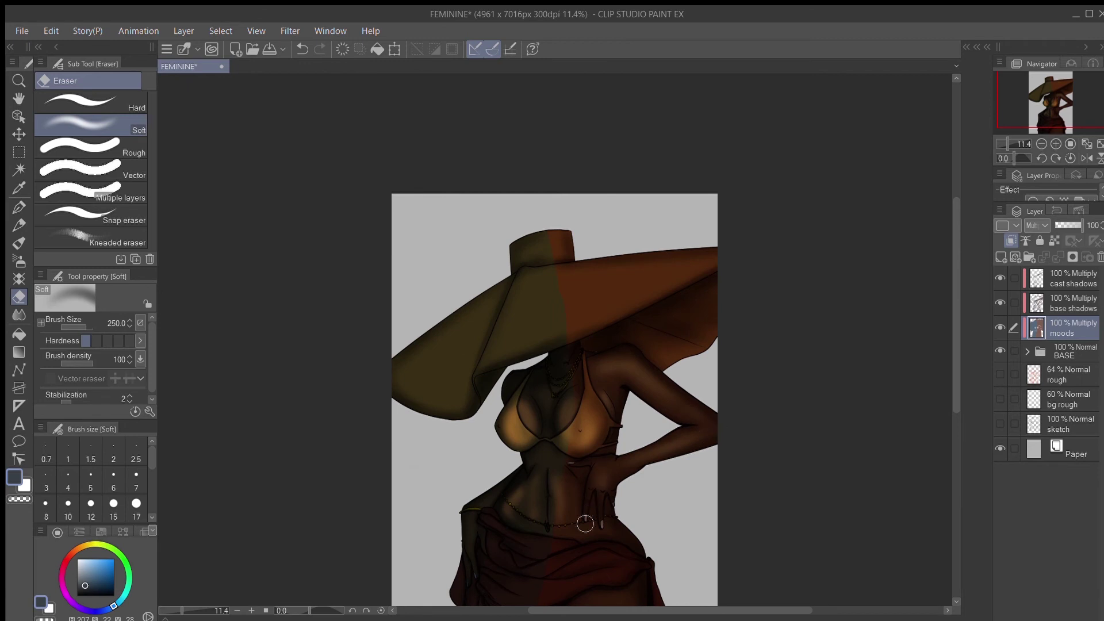
key(ctrl+minus)
drag(955, 229, 956, 262)
key(bracketright)
key(bracketright)
key(bracketright)
mouse_move(569, 522)
mouse_down()
mouse_move(595, 493)
mouse_move(580, 532)
mouse_up()
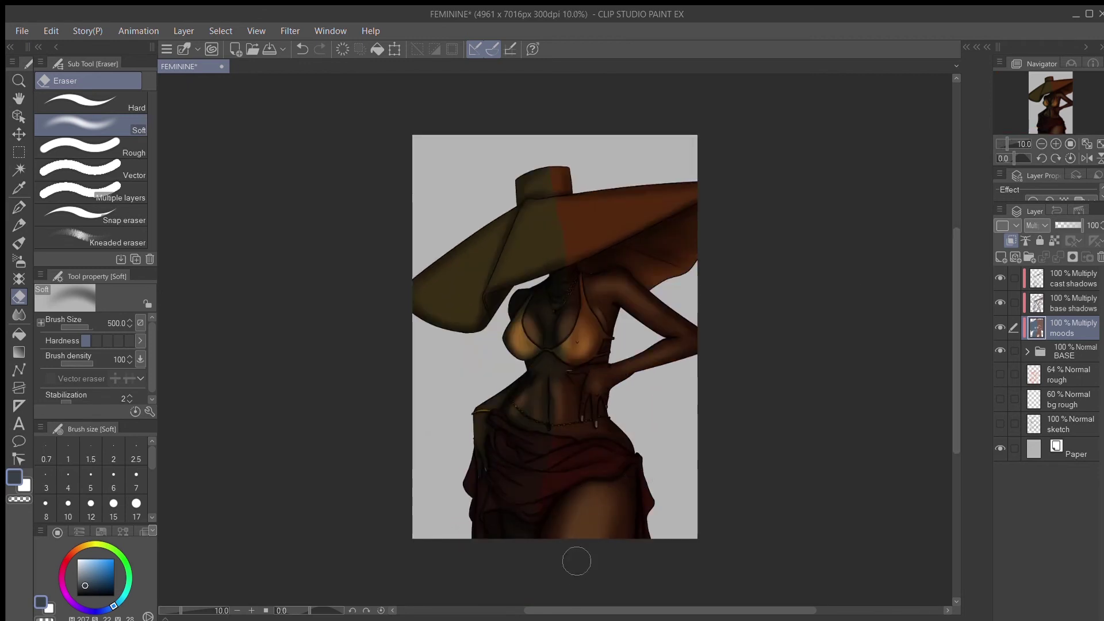
Step: Lighten the wrap skirt's folds on the moods layer with the Soft eraser, reducing it to size 250 and then 120
key(bracketleft)
key(bracketleft)
key(bracketleft)
key(bracketleft)
key(bracketleft)
key(bracketleft)
key(bracketleft)
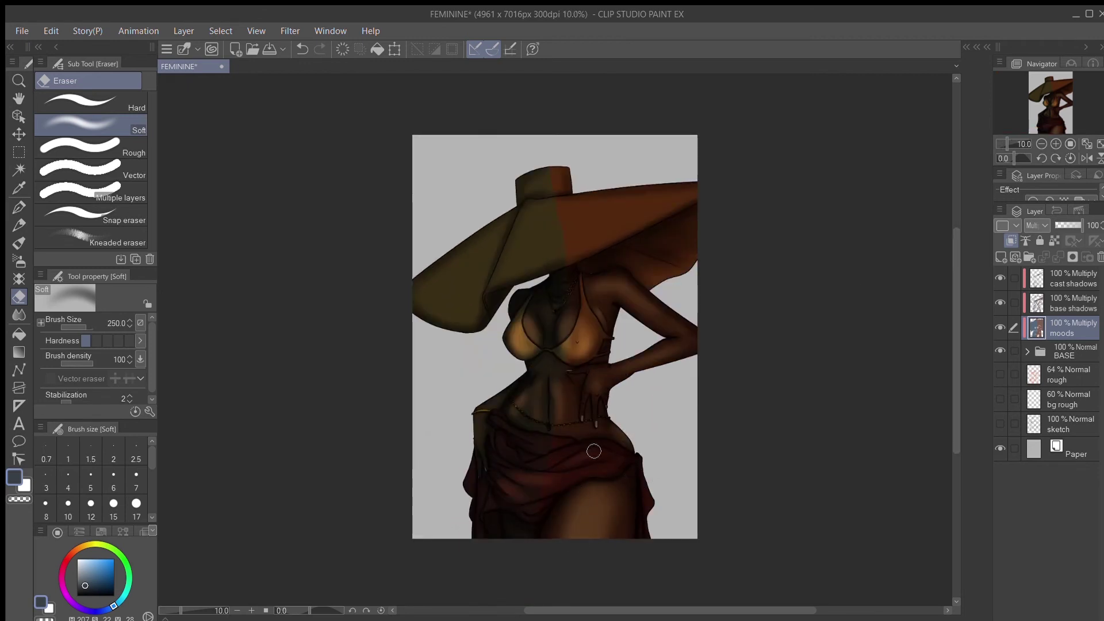
drag(490, 420, 515, 433)
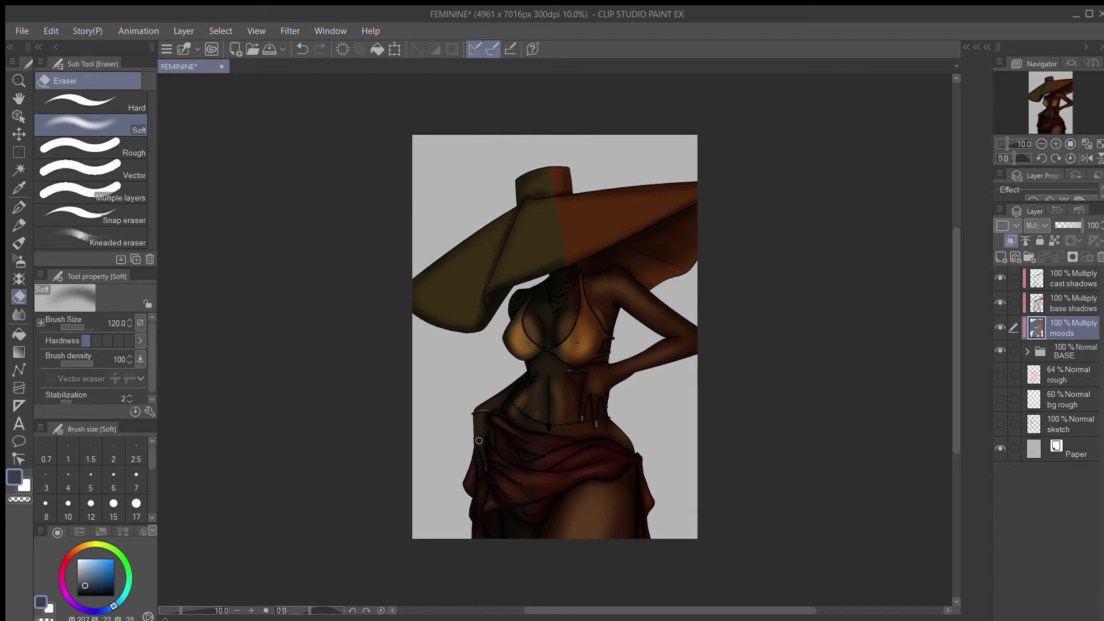
Step: Lighten the hat's brim and crown on the moods layer with the Soft eraser at size 500
key(bracketright)
key(bracketright)
key(bracketright)
key(bracketright)
key(bracketright)
key(bracketright)
key(bracketright)
mouse_move(544, 222)
mouse_down()
mouse_move(505, 214)
mouse_move(399, 300)
mouse_move(445, 295)
mouse_up()
drag(514, 175, 543, 175)
drag(1007, 144, 1005, 145)
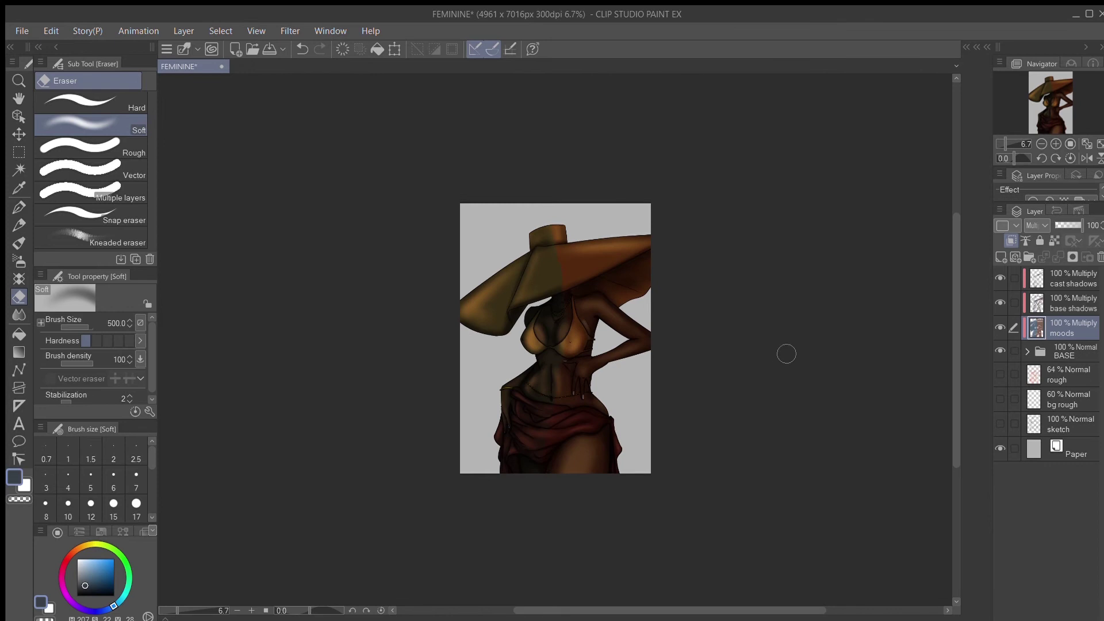
Step: Set the Soft eraser's size to 20
drag(1005, 143, 1013, 144)
key(bracketleft)
key(bracketleft)
key(bracketleft)
key(bracketleft)
key(bracketleft)
key(bracketleft)
key(bracketleft)
key(bracketleft)
key(bracketleft)
key(bracketleft)
key(bracketleft)
key(bracketleft)
key(bracketleft)
key(bracketleft)
key(bracketleft)
key(bracketleft)
click(1099, 144)
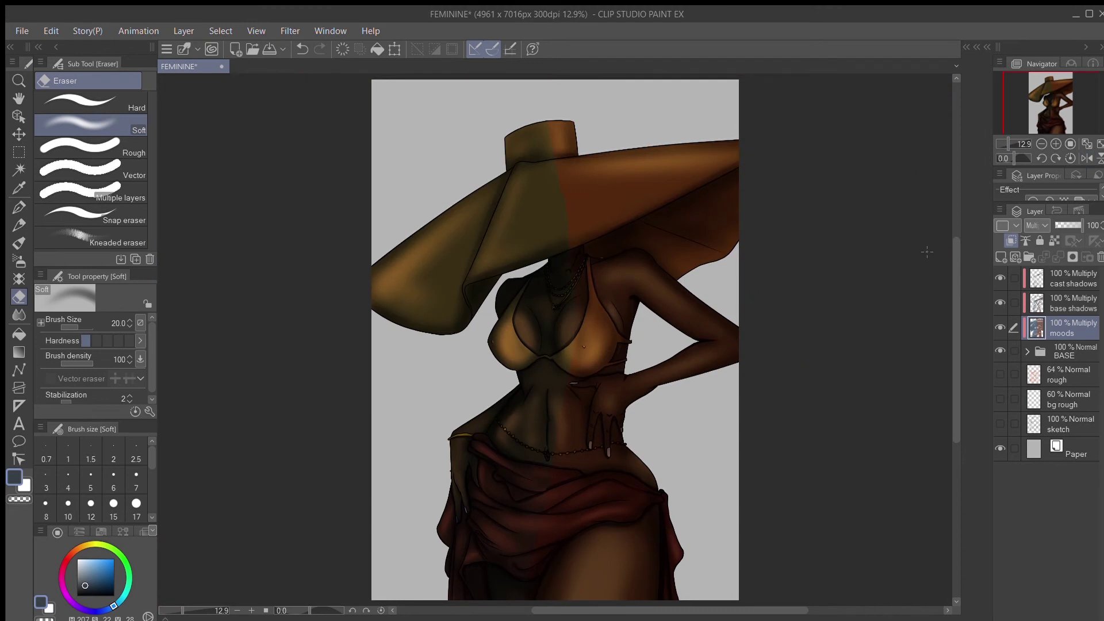
Step: Add a clipped Glow dodge layer named light and highlight the orange-side bikini cup in pale pink with the Soft airbrush at size 300
key(ctrl+shift+n)
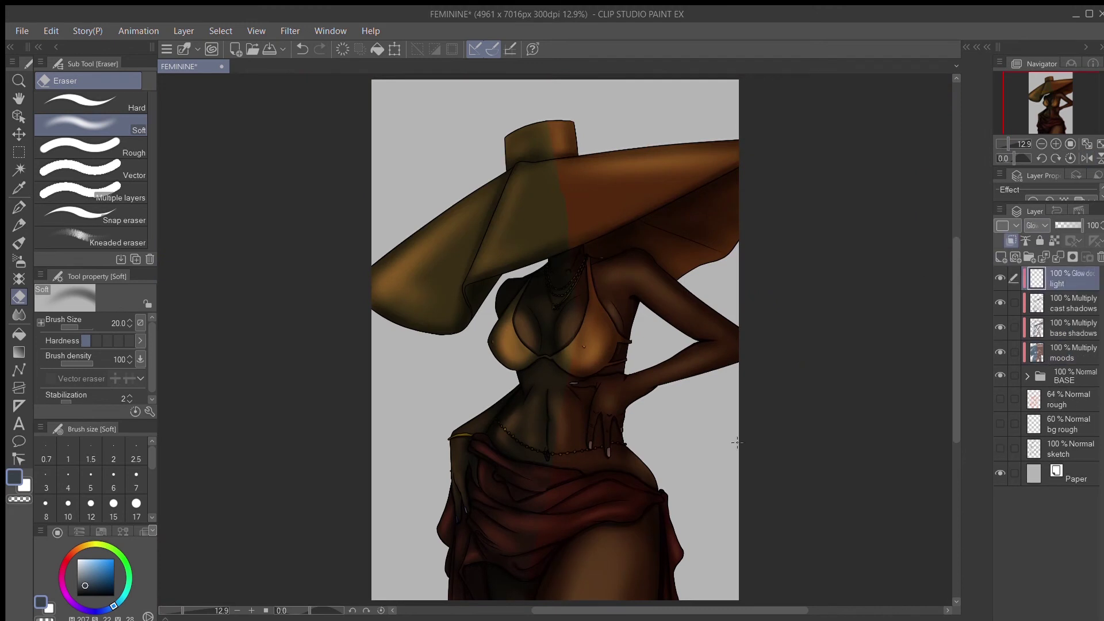
click(103, 532)
click(136, 558)
click(58, 532)
click(19, 261)
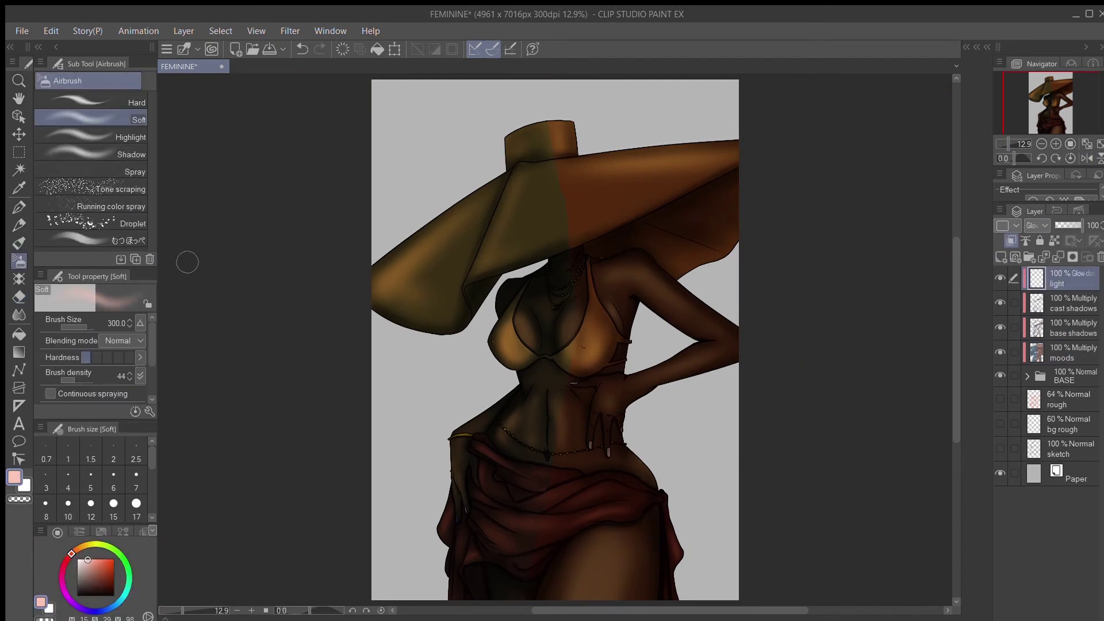
drag(582, 352, 588, 334)
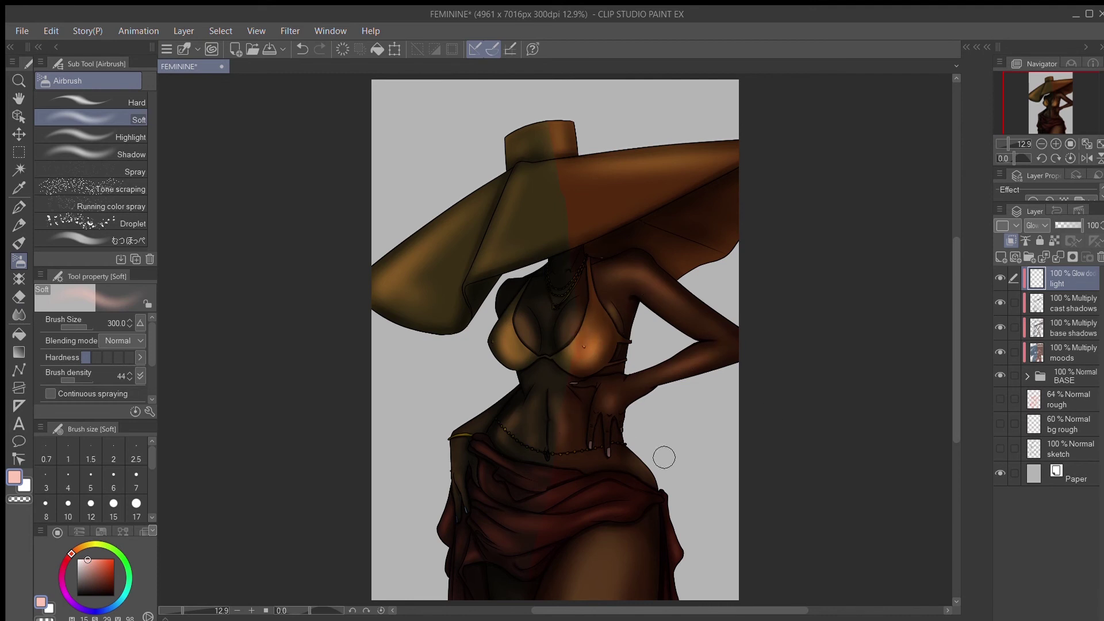
Step: Airbrush pale pink highlights over the thigh, skirt folds and hand on the waist, reducing the Soft airbrush to size 150
scroll(947, 325, down, 4)
key(p)
key(b)
drag(587, 399, 625, 395)
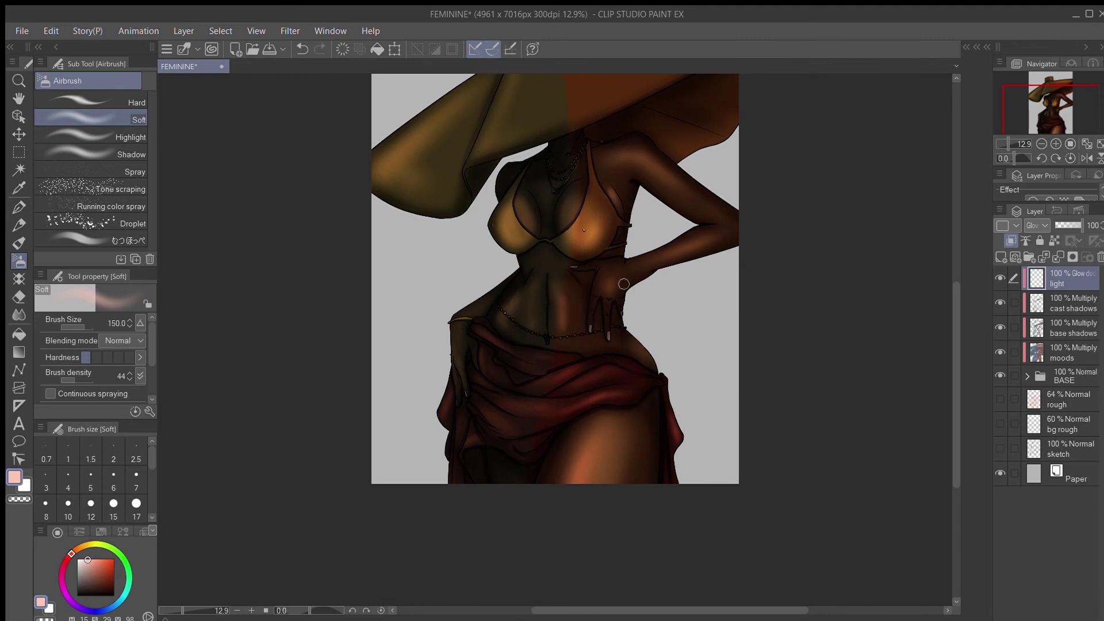
Step: Switch the airbrush to pale blue and highlight the lowered wrist on the light layer at size 150
click(79, 532)
click(124, 567)
click(57, 532)
click(88, 560)
drag(957, 397, 948, 380)
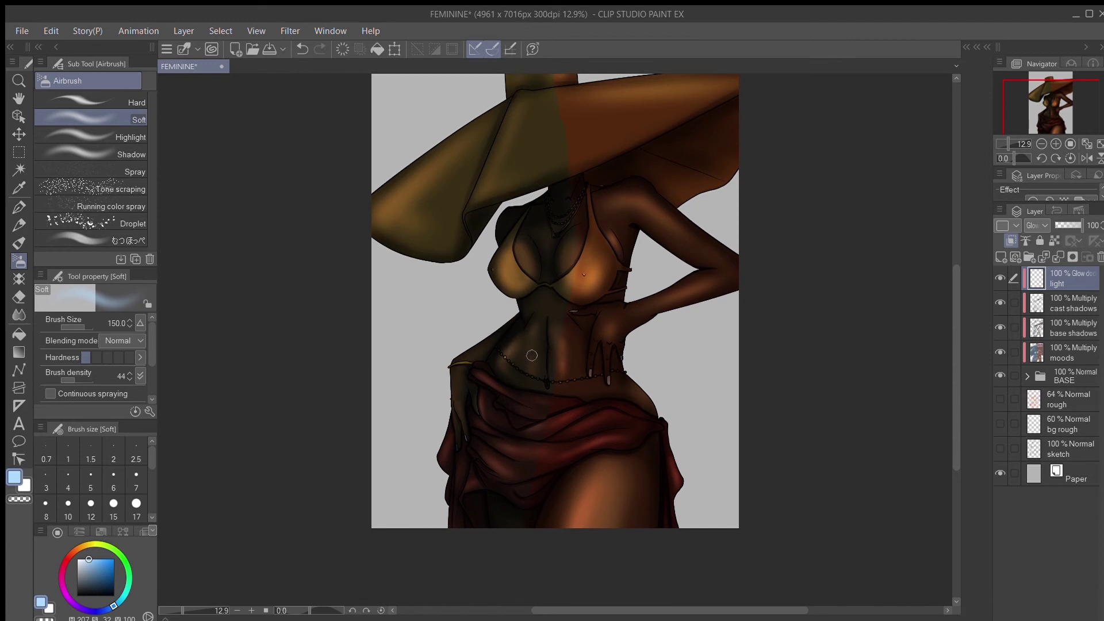
drag(452, 364, 466, 368)
Step: Adjust the pale blue and airbrush highlights on the skirt's outer edge, the lowered hand and the olive-side bikini cup
click(91, 560)
drag(447, 441, 444, 458)
drag(456, 399, 460, 413)
mouse_move(505, 262)
mouse_down()
mouse_move(514, 291)
mouse_move(503, 267)
mouse_up()
key(bracketright)
key(bracketright)
key(bracketright)
key(bracketleft)
key(bracketleft)
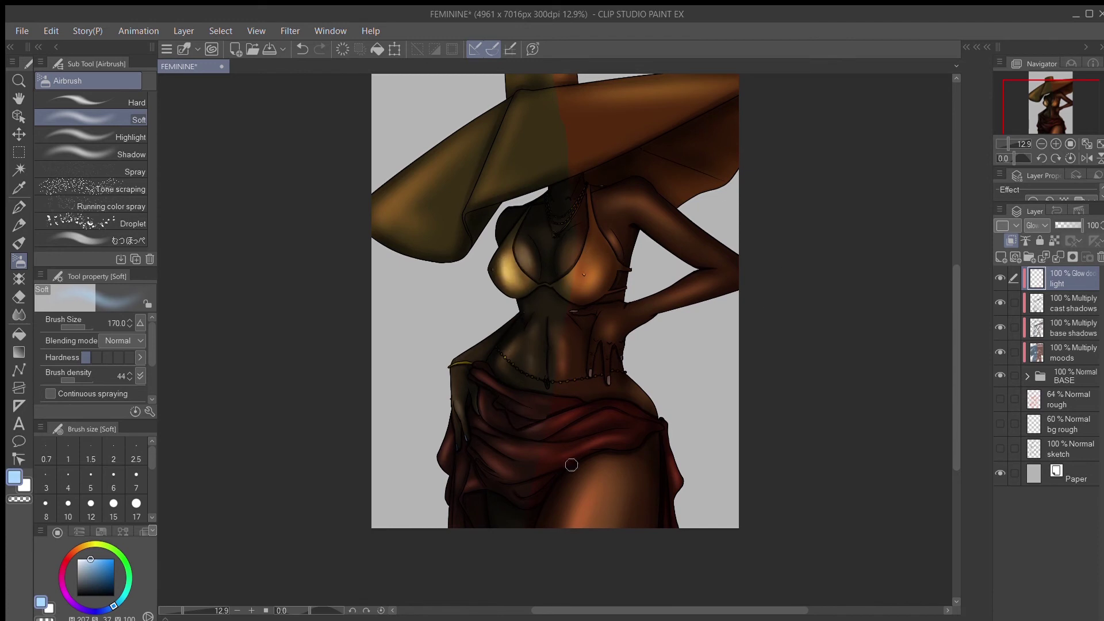
Step: Enlarge the Soft airbrush to size 400 and highlight the olive side of the hat in pale blue on the light layer
click(1097, 145)
click(1002, 142)
click(1002, 143)
key(bracketright)
key(bracketright)
key(bracketright)
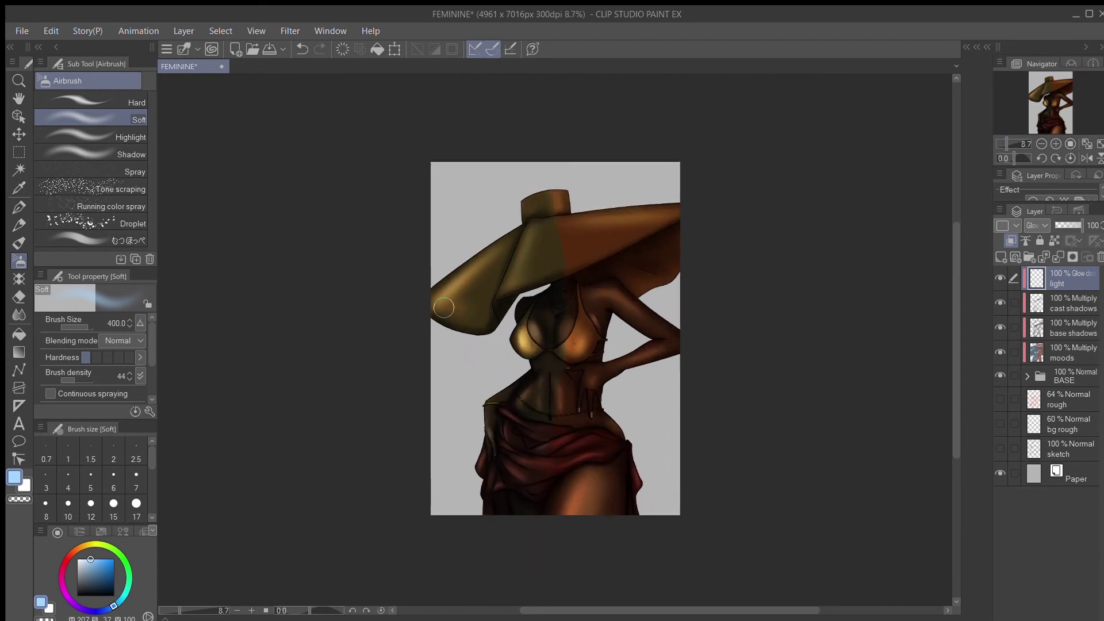
Step: Switch to pale pink and airbrush highlights along the hat's orange-side brim and crown at size 400
click(102, 532)
click(95, 560)
click(58, 533)
drag(593, 220, 667, 213)
drag(561, 194, 561, 208)
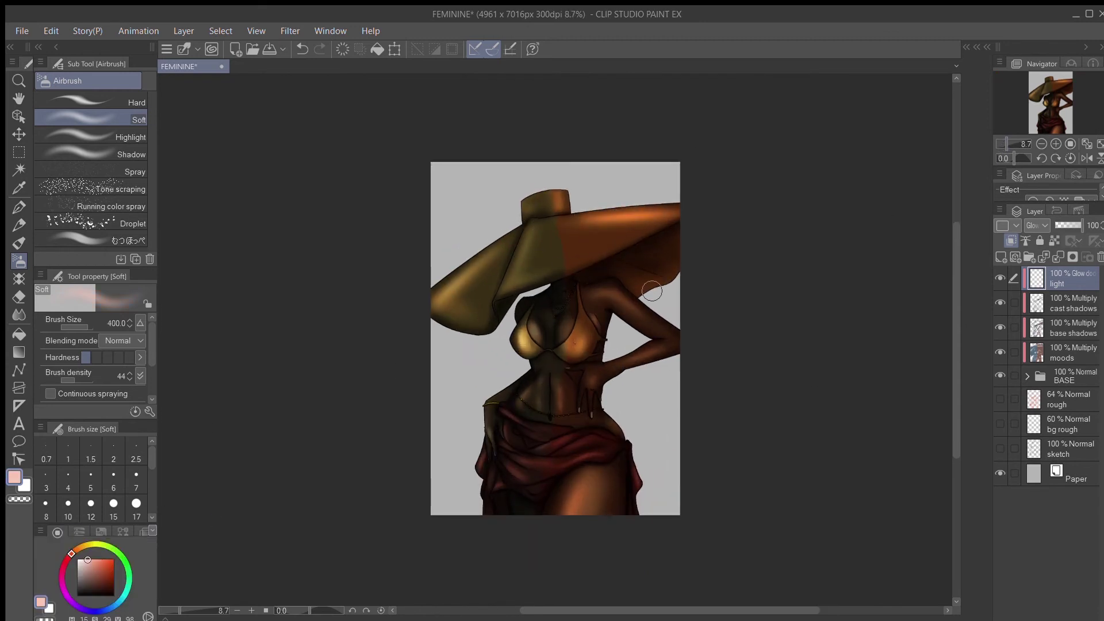
click(1004, 145)
click(1099, 146)
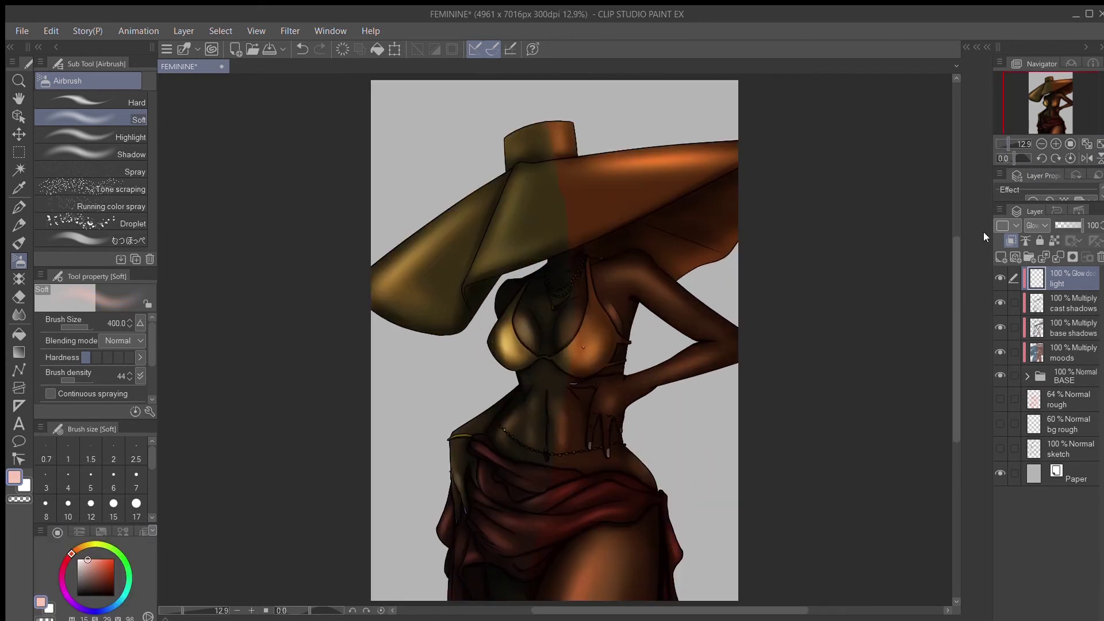
Step: Add a clipped Glow dodge layer named highlights above the light layer
click(1001, 257)
double_click(1063, 284)
text(highlights)
key(Return)
Step: Airbrush near-white pink highlights on the thigh, arm, orange-side bikini cup and hat brim, reducing the Soft airbrush to size 200
click(81, 559)
scroll(665, 515, down, 2)
key(bracketleft)
drag(581, 538, 609, 496)
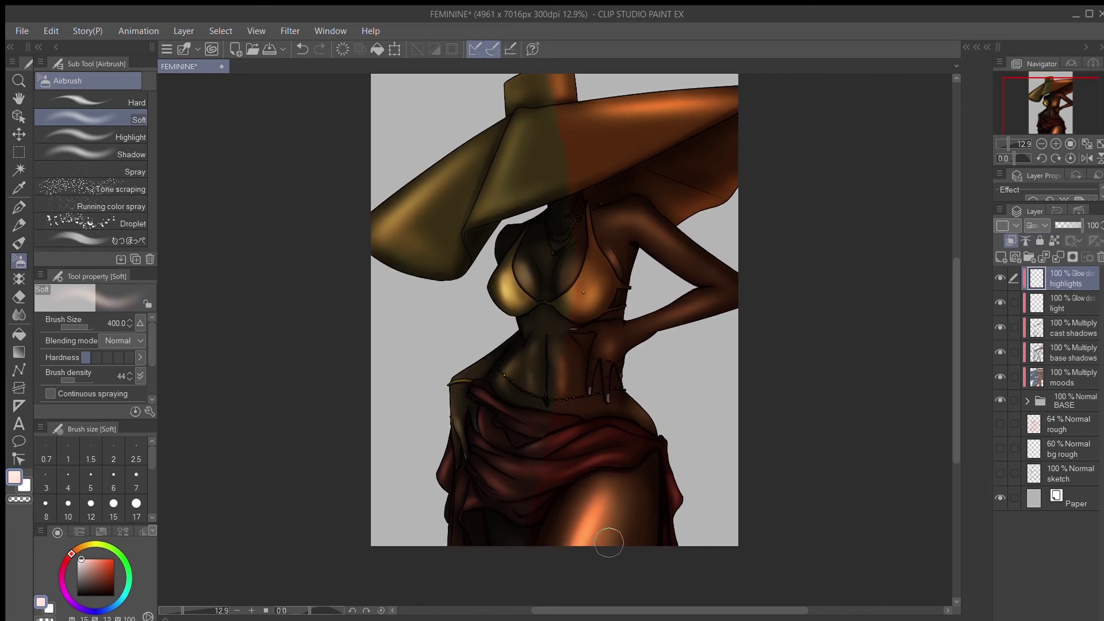
key(bracketleft)
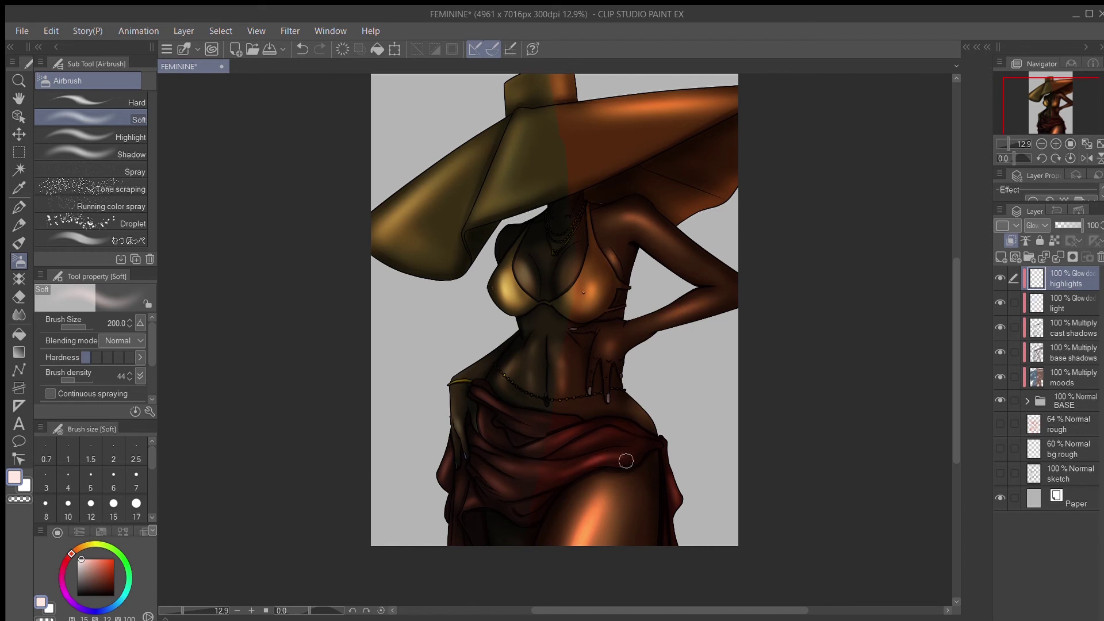
drag(1011, 144, 1008, 144)
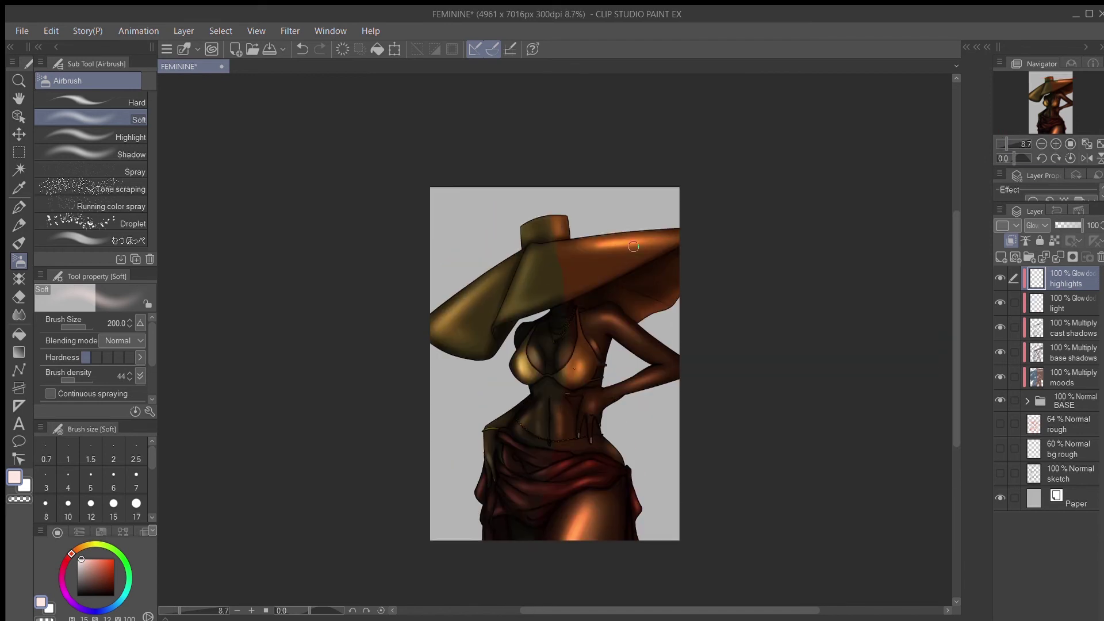
Step: Switch to near-white blue and highlight the olive-side bikini cup with the Soft airbrush at size 200
click(102, 532)
click(99, 553)
click(58, 533)
drag(529, 357, 524, 368)
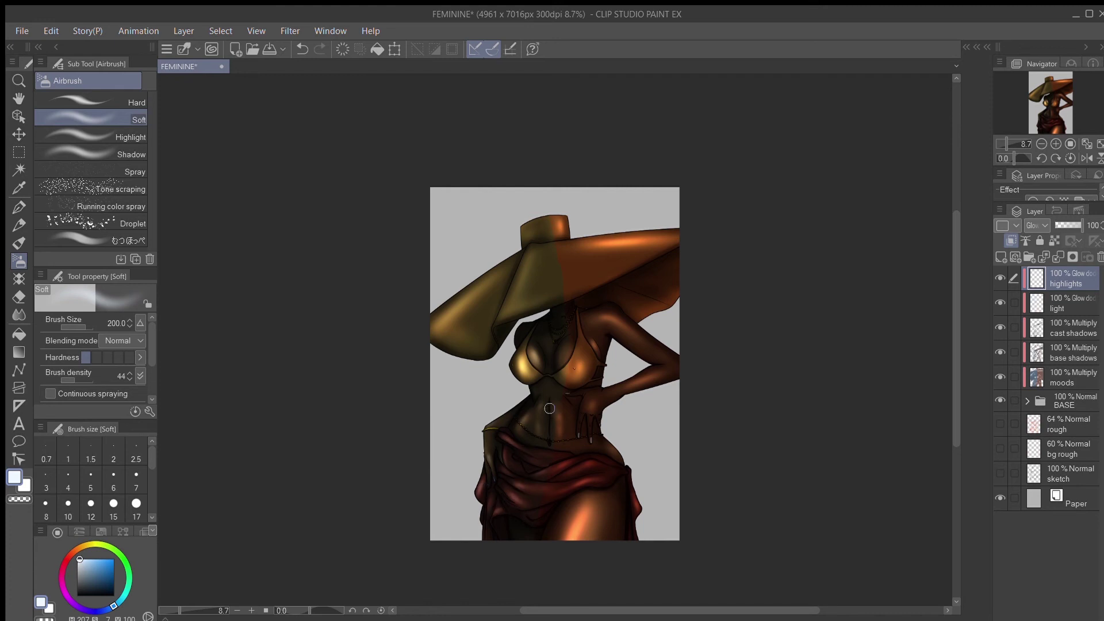
click(1087, 144)
click(1041, 144)
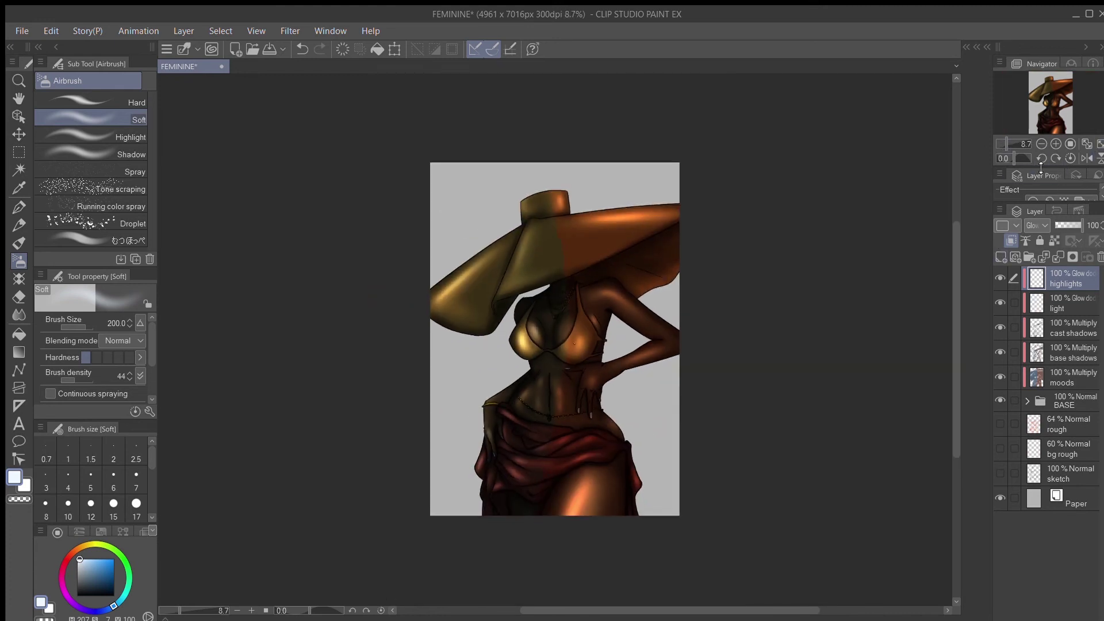
Step: Lower the moods layer's opacity to 80 percent
click(1064, 377)
click(1074, 225)
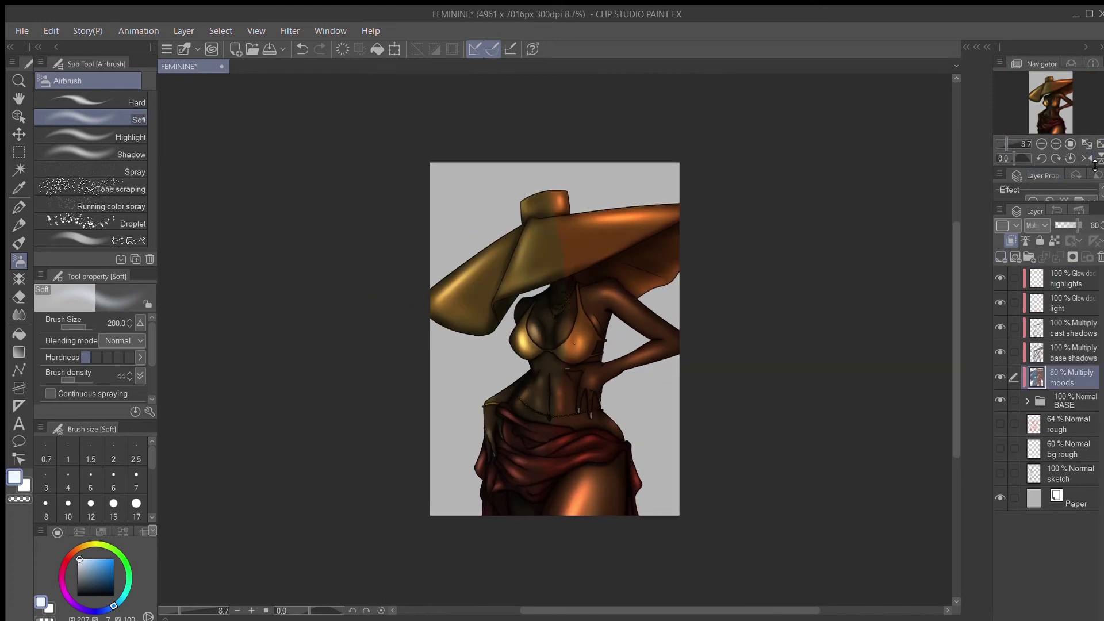
click(1100, 143)
key(alt+Tab)
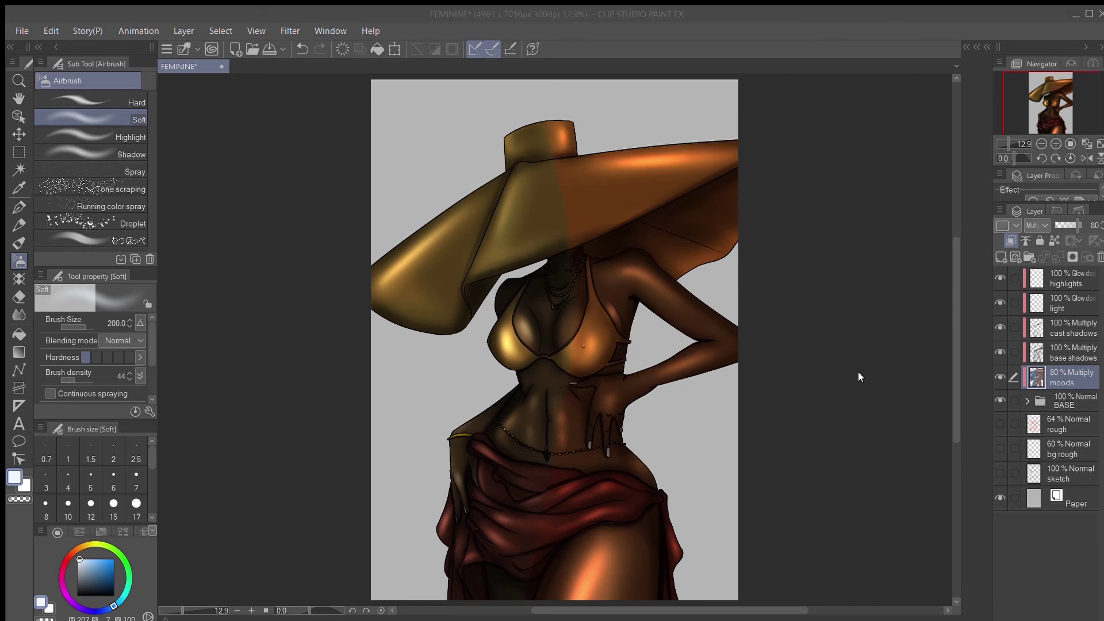
Step: On the highlights layer, airbrush the brim fold below the hat crown at size 100, undo a stroke and switch to near-white pink
click(1074, 283)
key(bracketleft)
key(bracketleft)
key(bracketleft)
key(bracketleft)
drag(520, 164, 549, 162)
key(ctrl+z)
click(152, 530)
click(46, 545)
click(50, 531)
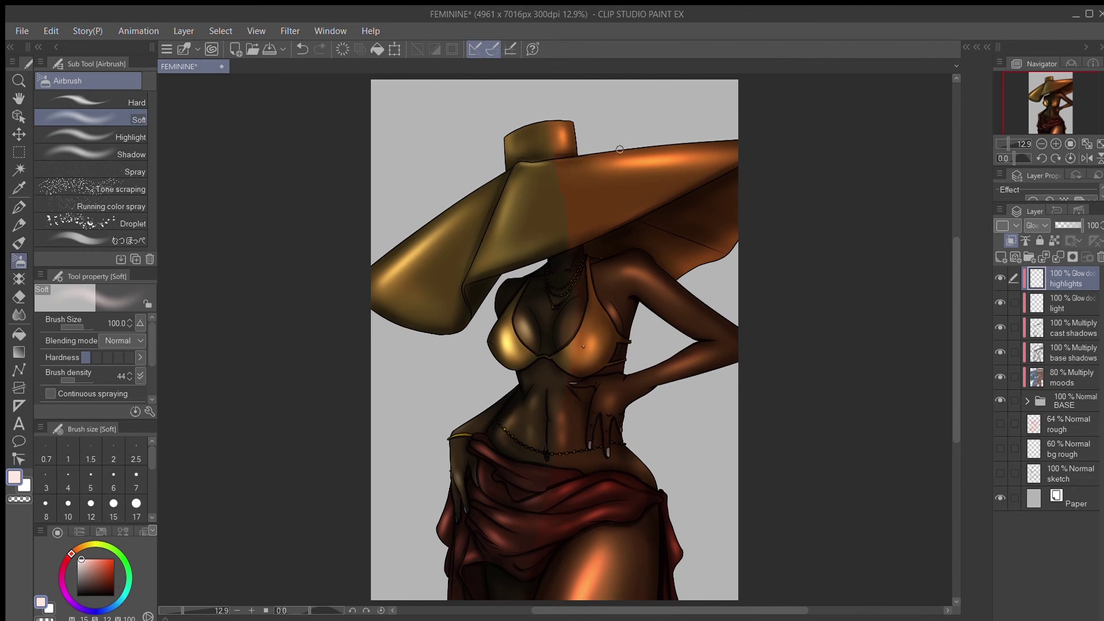
Step: Reduce the Soft airbrush to size 25 and switch to near-white blue for fine highlights on the figure
drag(1010, 141, 1003, 140)
key(bracketleft)
key(bracketleft)
key(bracketleft)
key(bracketleft)
key(bracketleft)
key(bracketleft)
key(bracketleft)
click(144, 532)
click(41, 544)
click(52, 532)
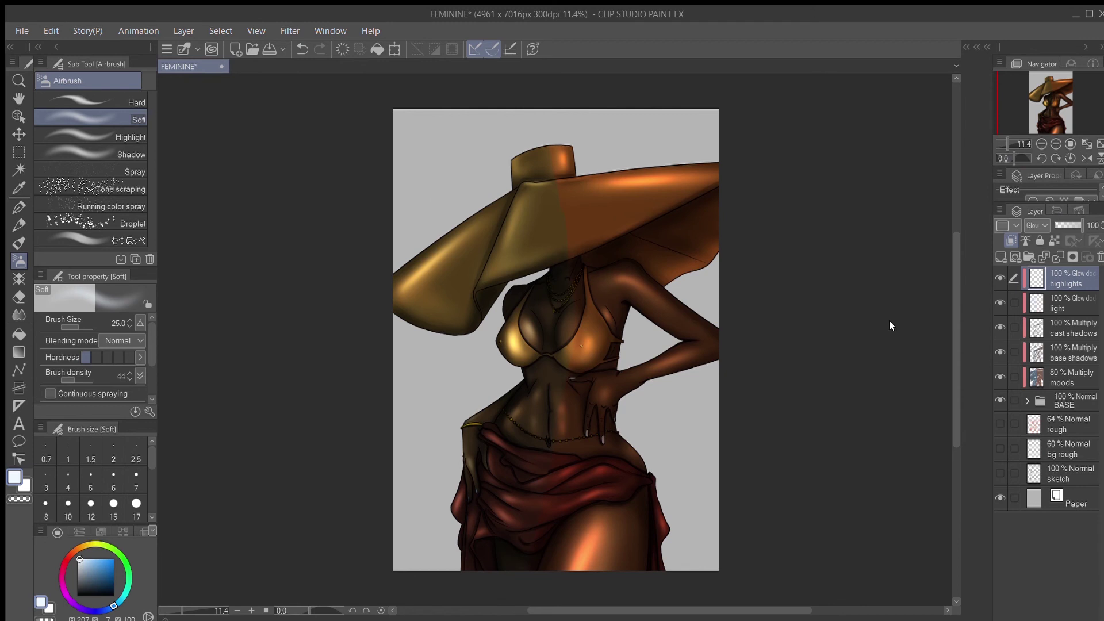
Step: Add a clipped Glow dodge layer named rimlight and ink near-white blue rim lines along the olive-side contour with the Real G-pen at size 70
click(1002, 257)
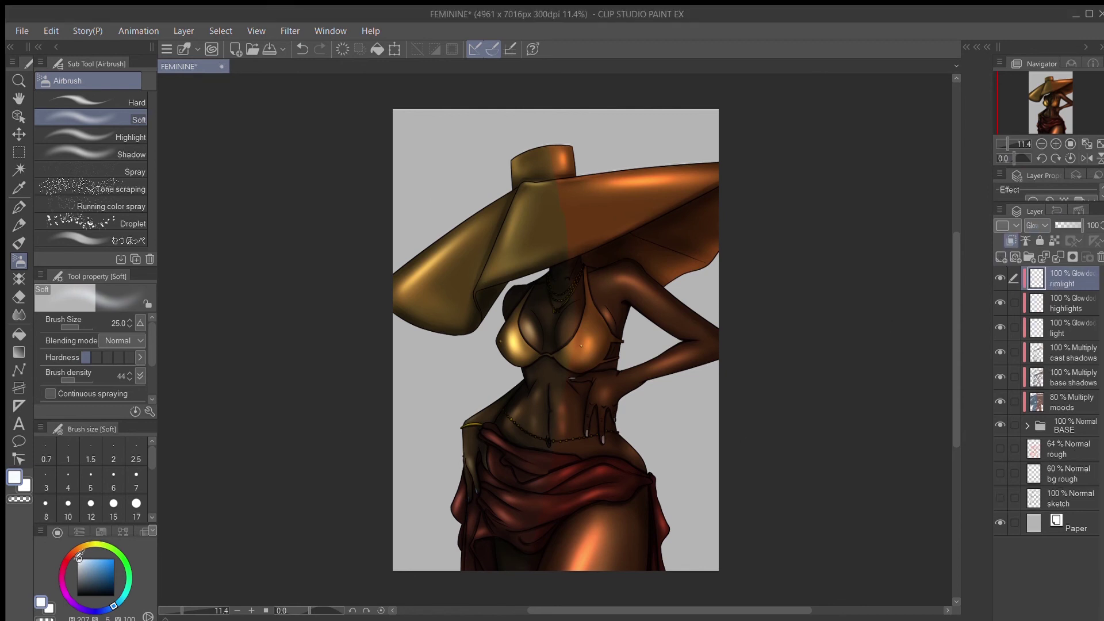
drag(78, 558, 79, 559)
click(19, 207)
click(91, 119)
drag(1007, 144, 1009, 144)
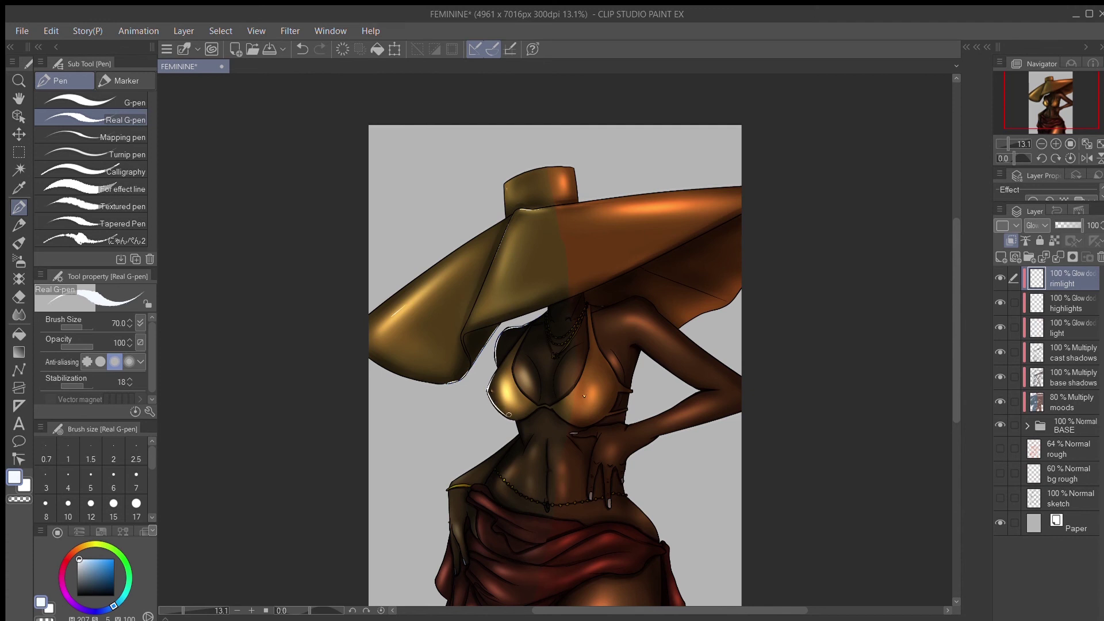
drag(517, 428, 488, 463)
scroll(750, 295, down, 3)
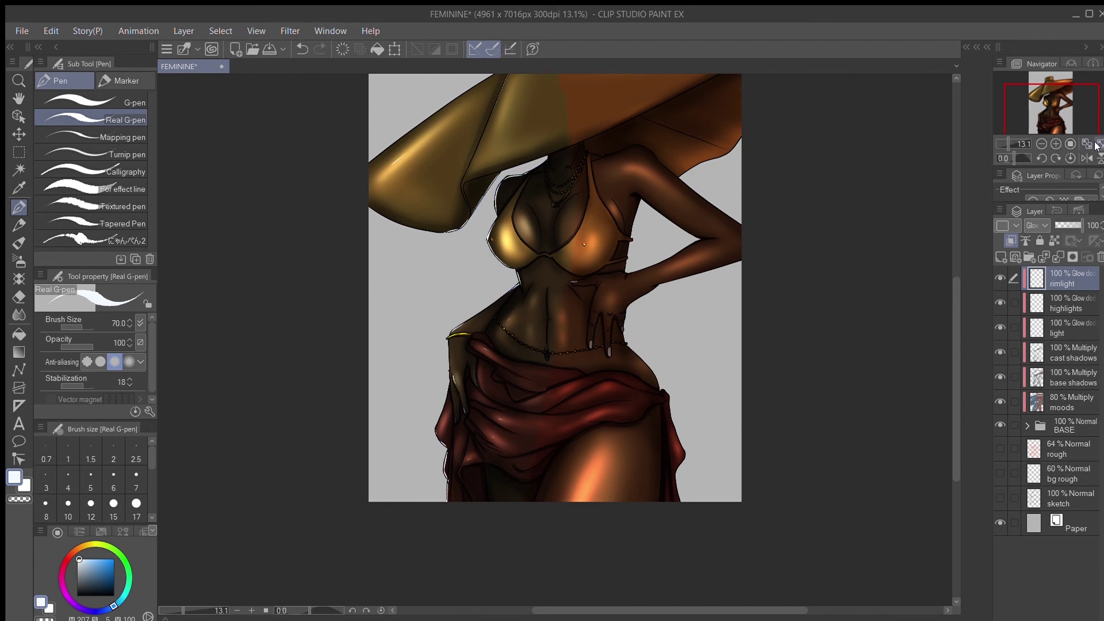
Step: Switch to near-white pink and ink rim lines along the orange-side arm and waist, plus thin streaks on the highlights
key(ctrl+0)
click(101, 532)
click(51, 545)
click(58, 533)
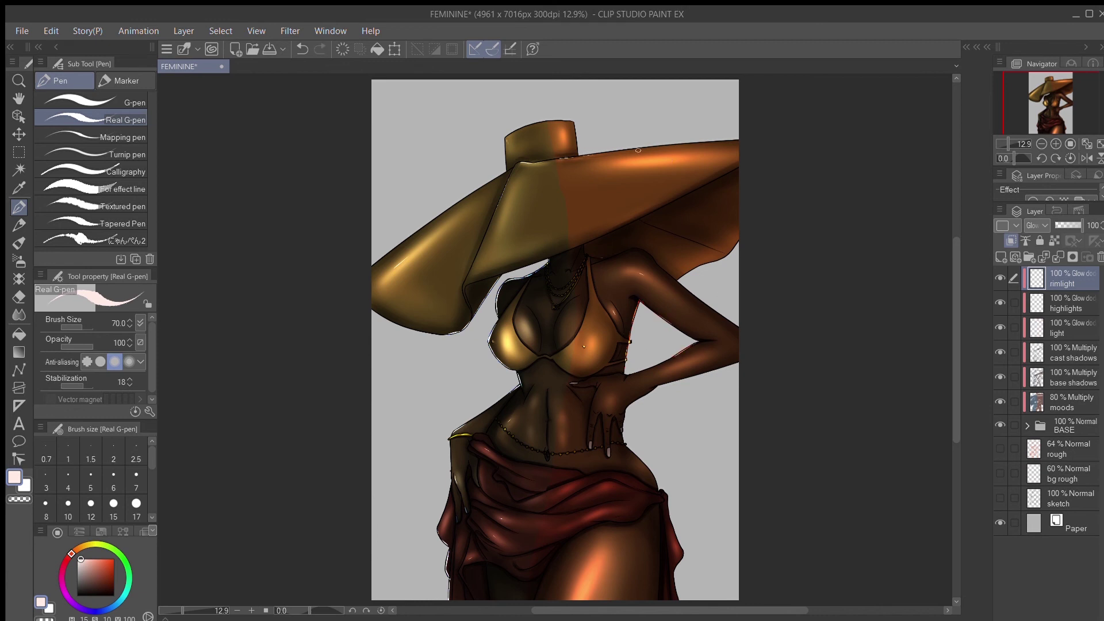
drag(622, 426, 625, 444)
key(ctrl+minus)
key(ctrl+minus)
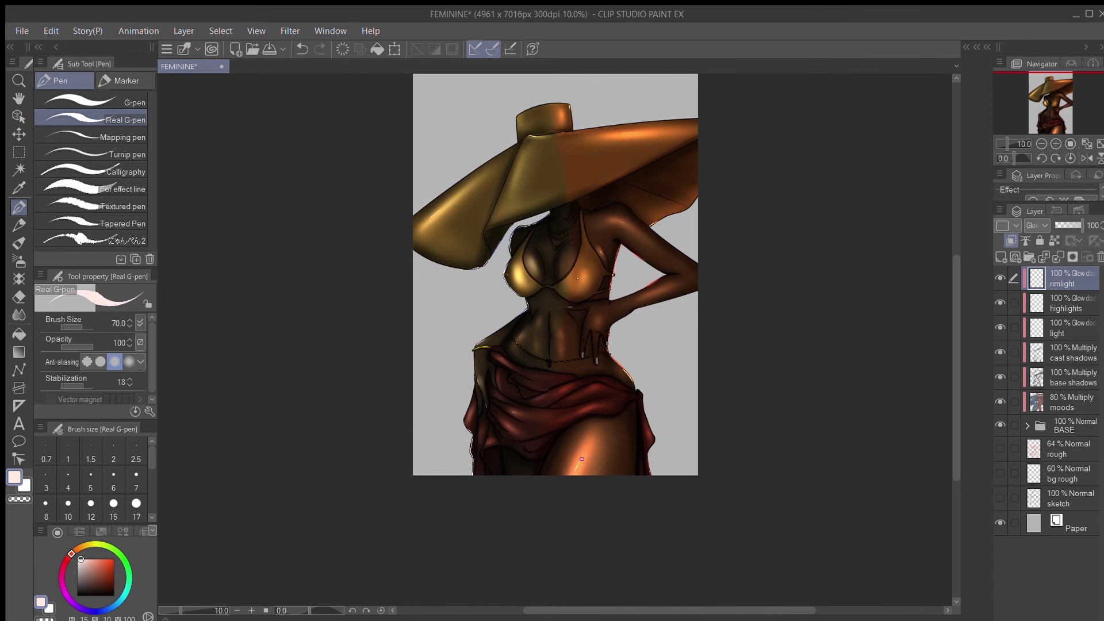
Step: Switch to white and brighten the beads of the waist chain with the Real G-pen at size 70
click(1068, 145)
drag(956, 338, 956, 370)
drag(1009, 144, 1012, 144)
click(77, 559)
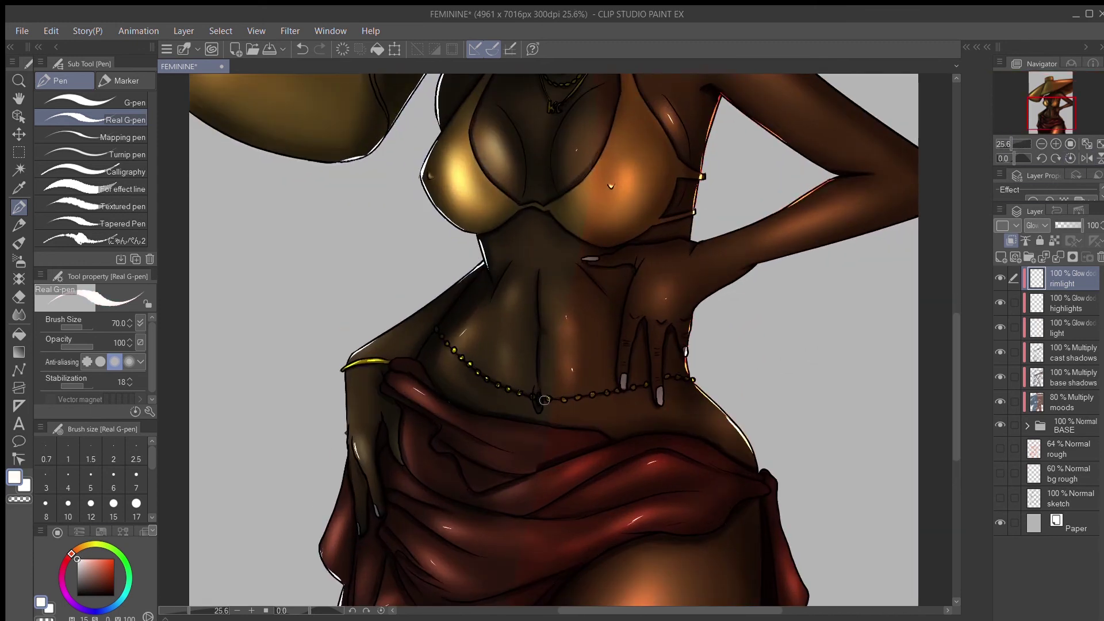
scroll(458, 349, down, 2)
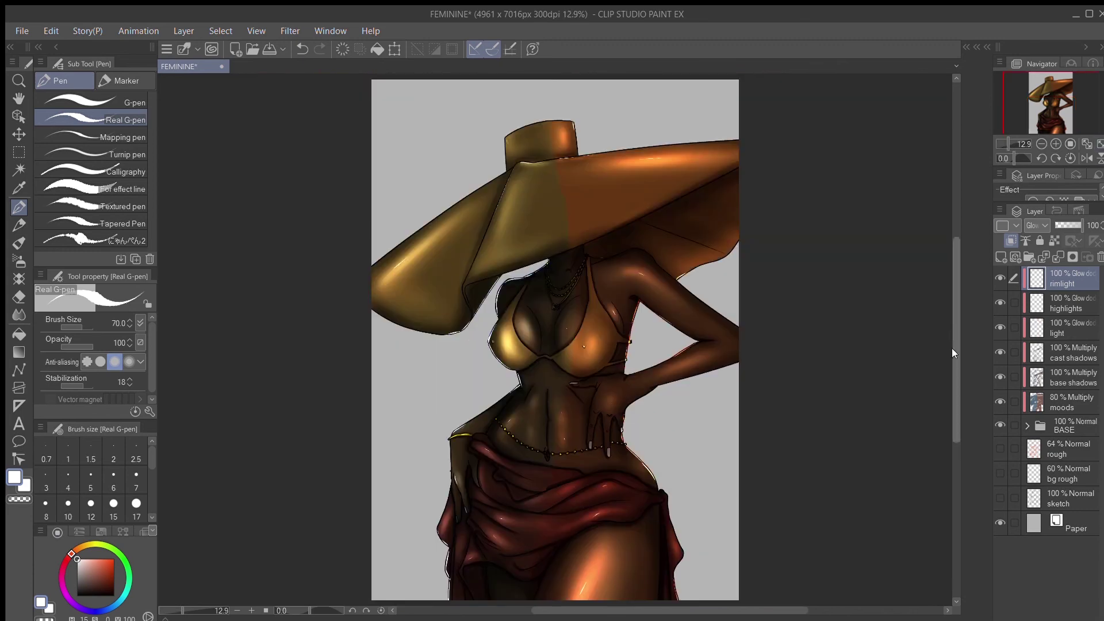
Step: Paint white glints along both necklace chains and the pendant with the Real G-pen, and save the drawing
scroll(535, 406, up, 3)
mouse_move(553, 447)
mouse_down()
mouse_move(613, 408)
mouse_move(625, 381)
mouse_up()
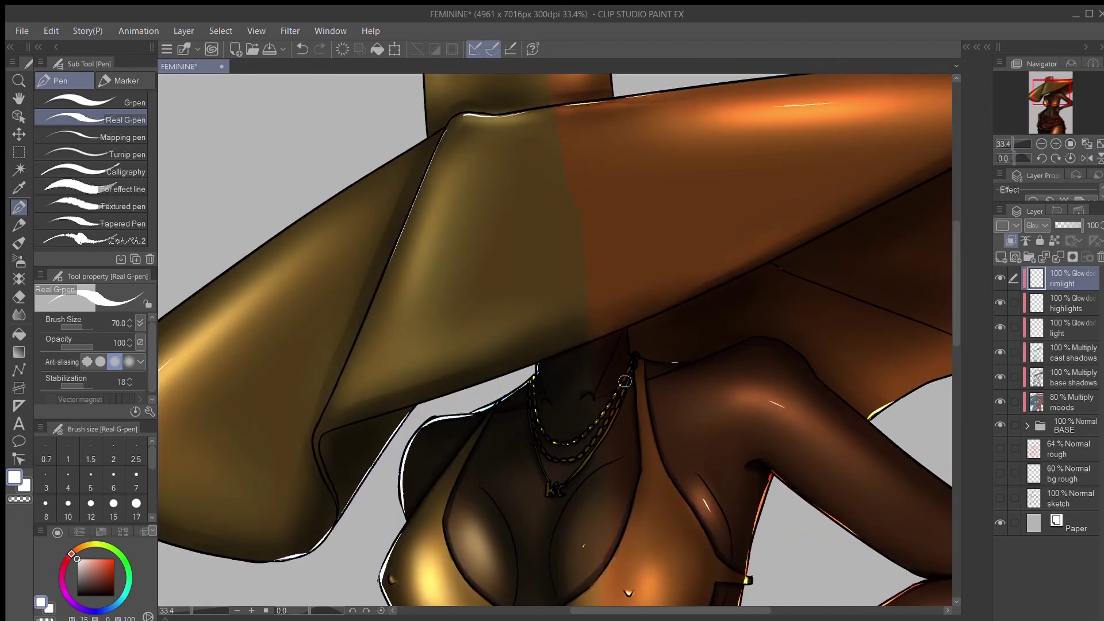
drag(594, 440, 611, 412)
mouse_move(533, 409)
mouse_down()
mouse_move(564, 460)
mouse_move(587, 449)
mouse_up()
drag(555, 489, 553, 490)
scroll(604, 437, down, 3)
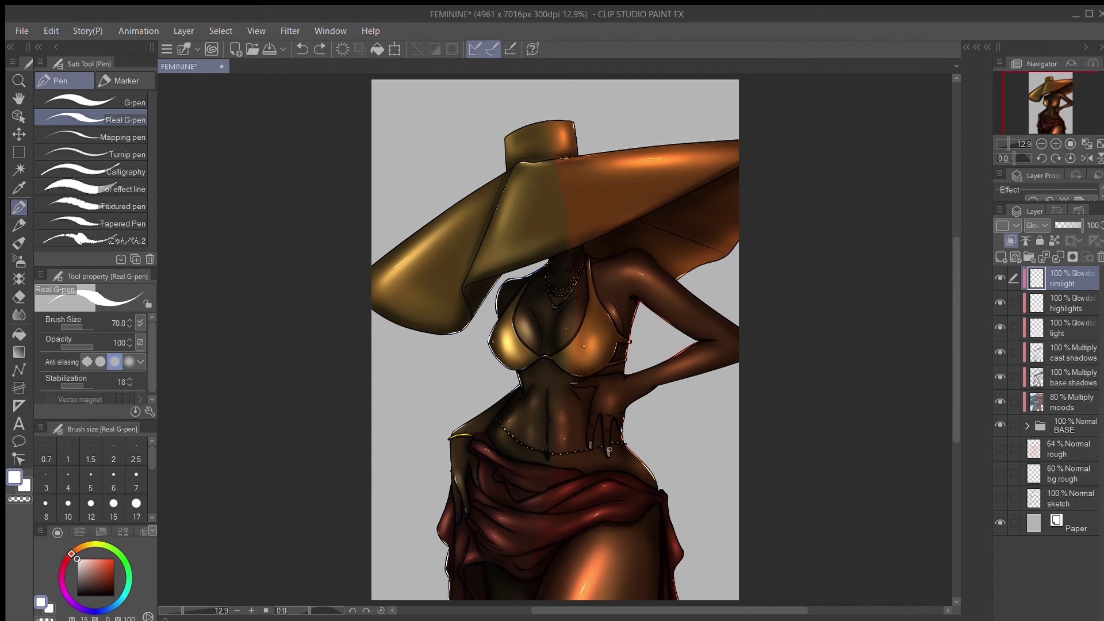
drag(1008, 145, 1007, 144)
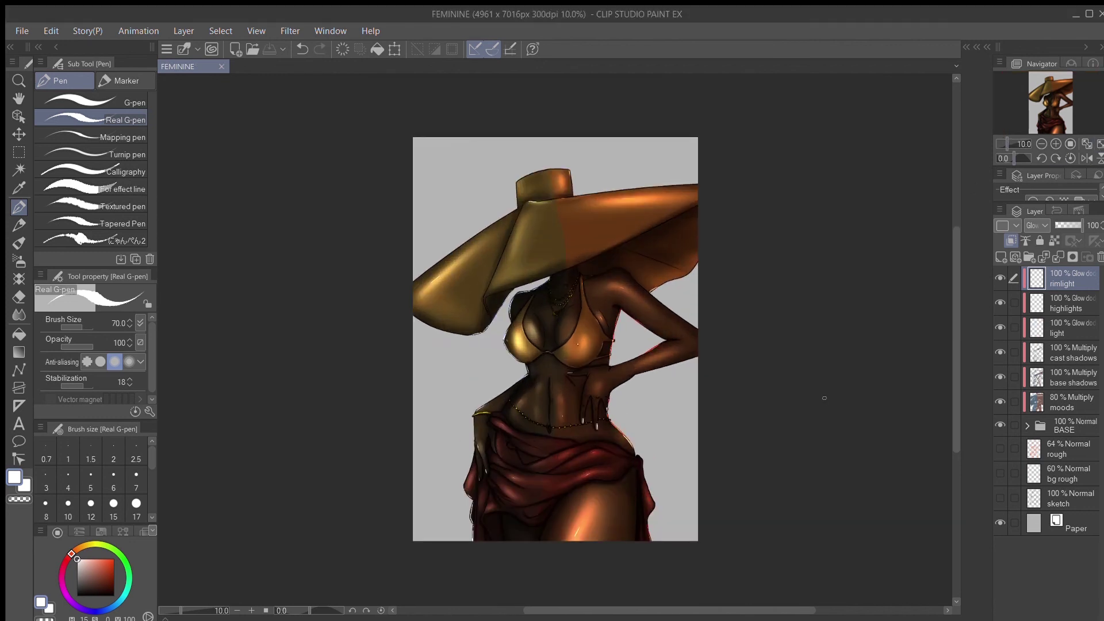
Step: Add a layer named bg below the BASE folder and airbrush the orange-side background blue with the Soft airbrush at size 1500
click(1069, 446)
click(1001, 257)
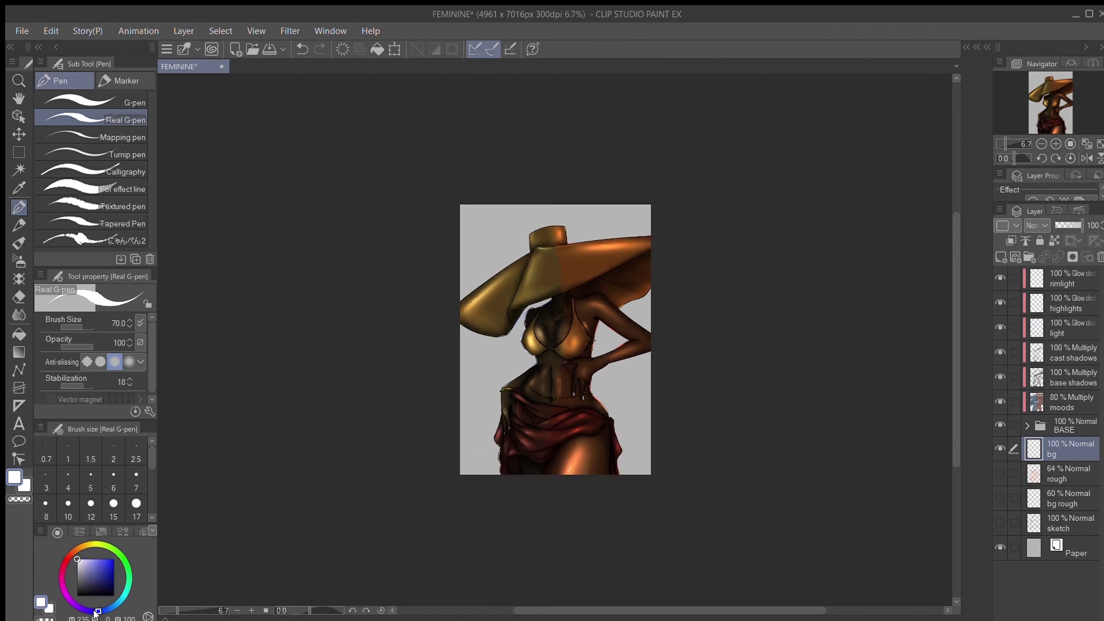
key(b)
key(])
mouse_move(643, 216)
mouse_down()
mouse_move(618, 397)
mouse_move(636, 477)
mouse_up()
mouse_move(609, 195)
mouse_down()
mouse_move(613, 307)
mouse_move(647, 469)
mouse_up()
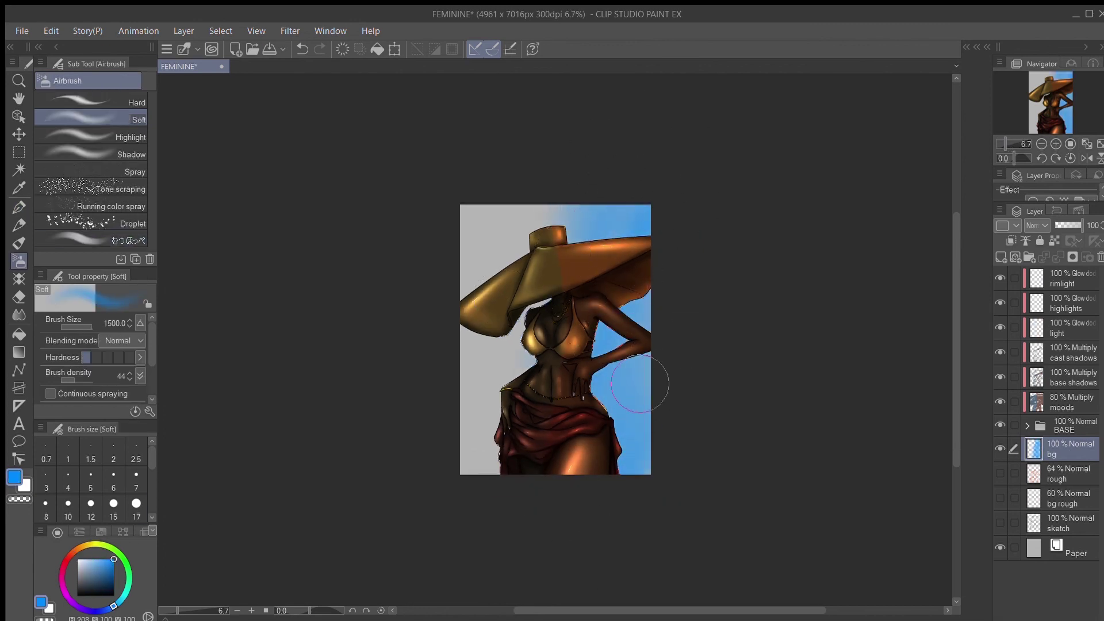
Step: Airbrush the olive-side background in red on the bg layer and touch up the blue side
click(68, 556)
mouse_move(518, 224)
mouse_down()
mouse_move(485, 278)
mouse_move(488, 403)
mouse_move(484, 345)
mouse_move(424, 296)
mouse_move(511, 178)
mouse_move(514, 352)
mouse_move(551, 219)
mouse_move(495, 195)
mouse_move(492, 295)
mouse_move(474, 328)
mouse_up()
drag(499, 424, 488, 451)
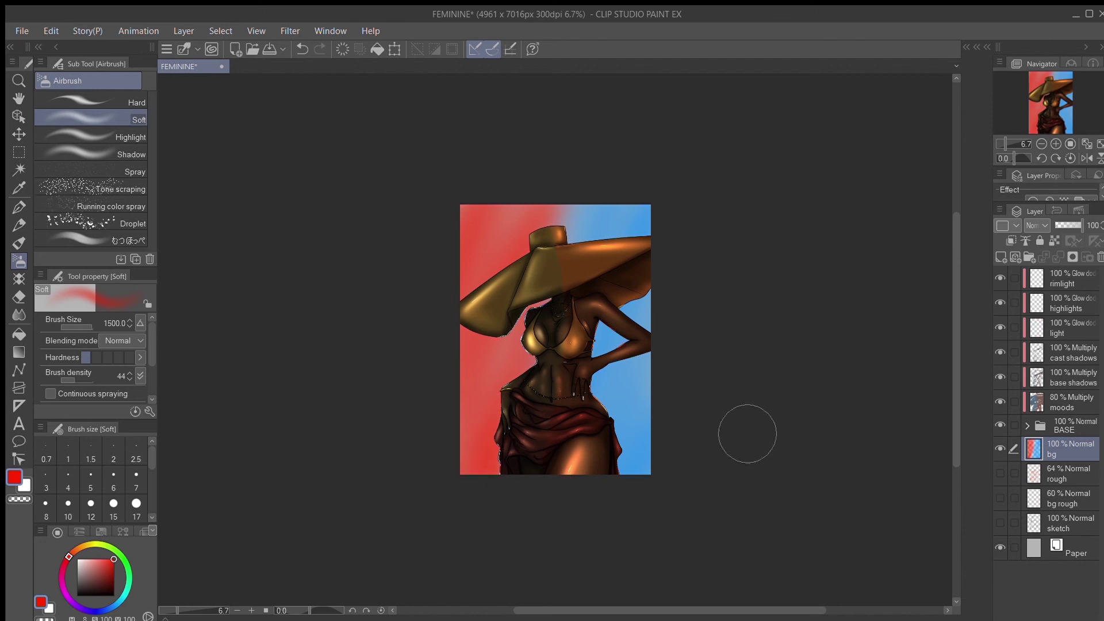
click(153, 531)
click(45, 545)
drag(669, 420, 655, 241)
click(1099, 143)
drag(954, 352, 953, 355)
drag(1008, 144, 1006, 144)
Step: Add a layer above bg and spray both sides of the background with the Tone scraping airbrush at size 600
click(1001, 257)
click(45, 544)
click(109, 187)
mouse_move(638, 448)
mouse_down()
mouse_move(637, 315)
mouse_move(646, 402)
mouse_up()
click(1100, 143)
click(45, 544)
mouse_move(406, 173)
mouse_down()
mouse_move(445, 381)
mouse_move(512, 91)
mouse_up()
click(1041, 144)
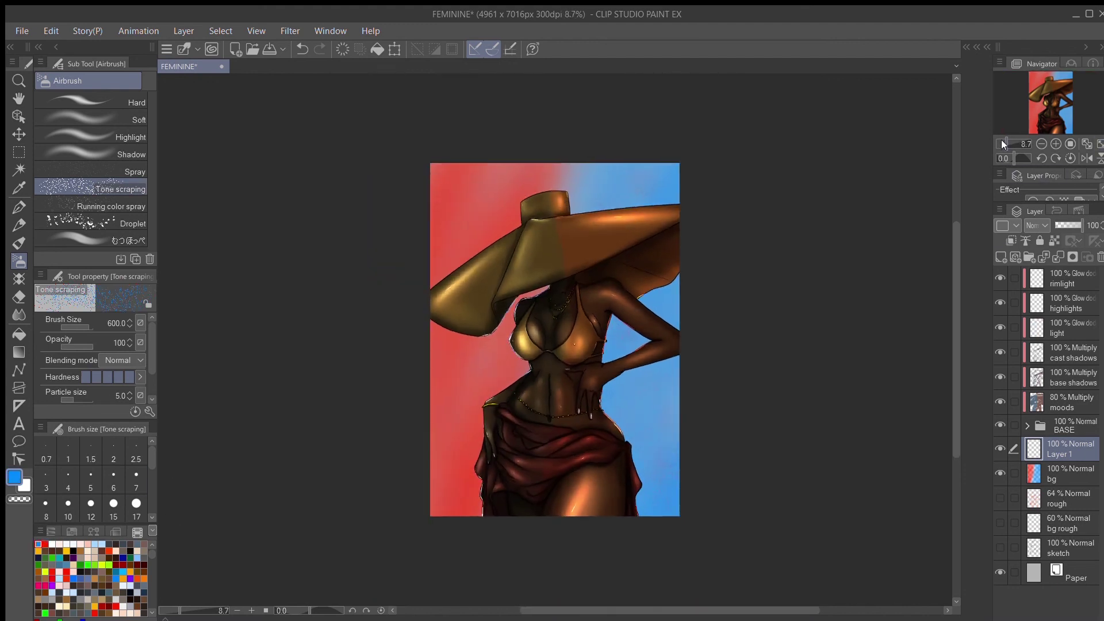
Step: Add another layer and stamp blossoms over the blue side of the background with the Cherry pattern decoration brush
click(1001, 257)
click(19, 279)
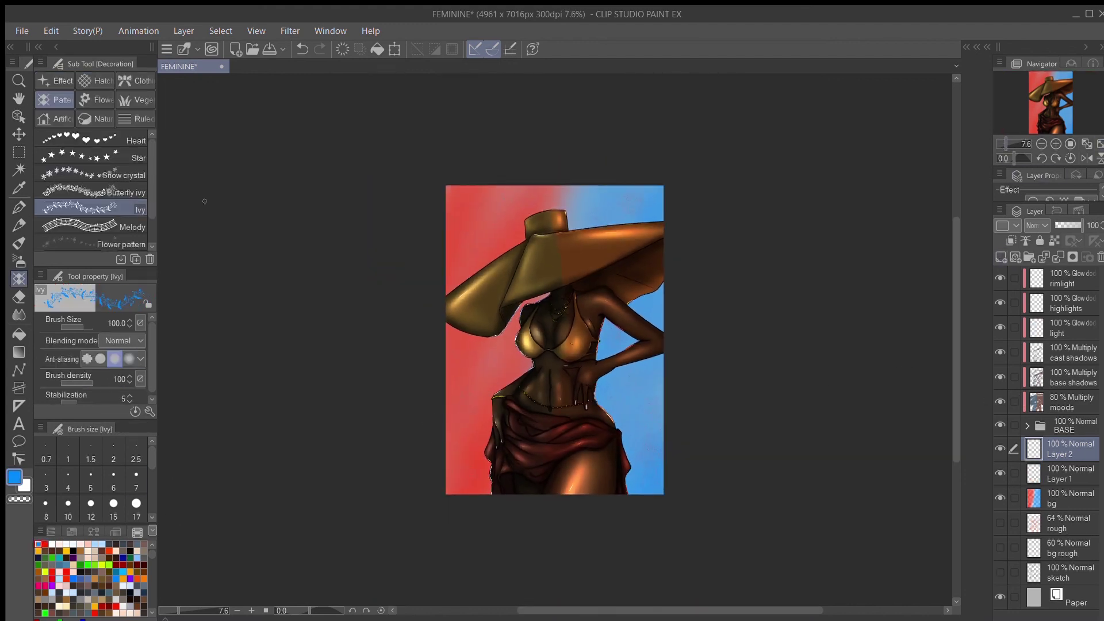
scroll(91, 218, down, 2)
click(69, 227)
click(45, 544)
drag(627, 390, 660, 401)
drag(84, 383, 91, 383)
drag(644, 448, 660, 397)
click(592, 204)
click(650, 196)
Step: Enlarge the Cherry pattern brush to size 700, switch its colour and stamp blossoms down the red side of the background
key(bracketright)
key(bracketright)
key(bracketright)
key(bracketright)
click(45, 544)
click(458, 199)
click(483, 231)
click(477, 368)
click(476, 471)
click(448, 435)
Step: Set the blossom layer's blending mode to Multiply, then add a new layer above it and save the drawing
click(1087, 144)
click(1038, 226)
click(1044, 269)
drag(1008, 144, 1005, 144)
click(1002, 257)
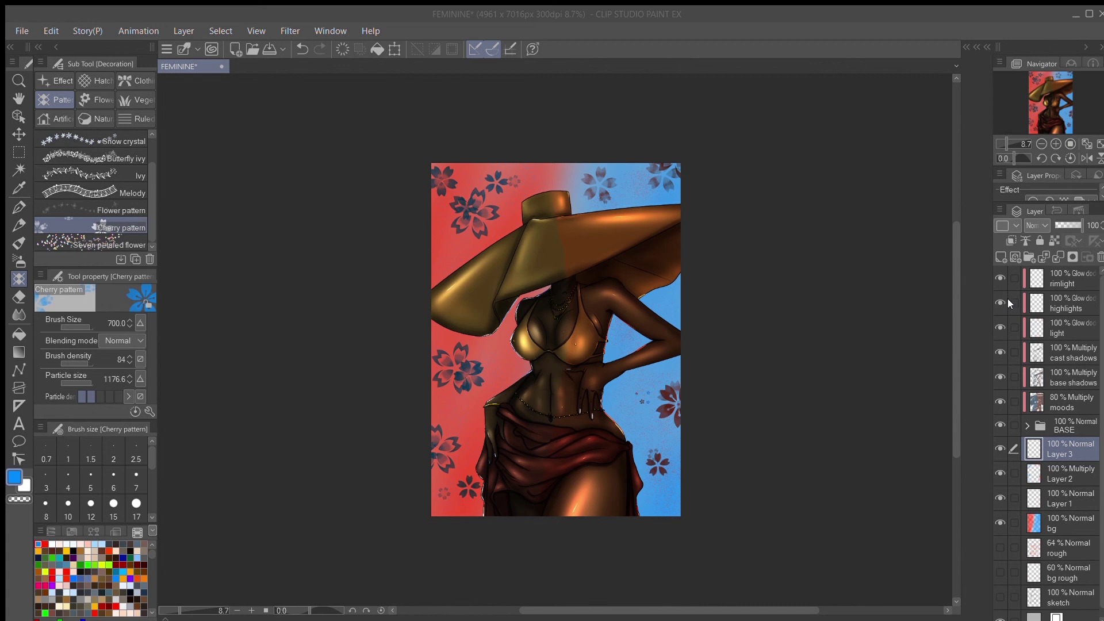
key(ctrl+s)
Step: Add a layer above rimlight and choose the Diagonal line hatching brush with a near-black colour
click(95, 80)
click(123, 227)
key(ctrl+shift+n)
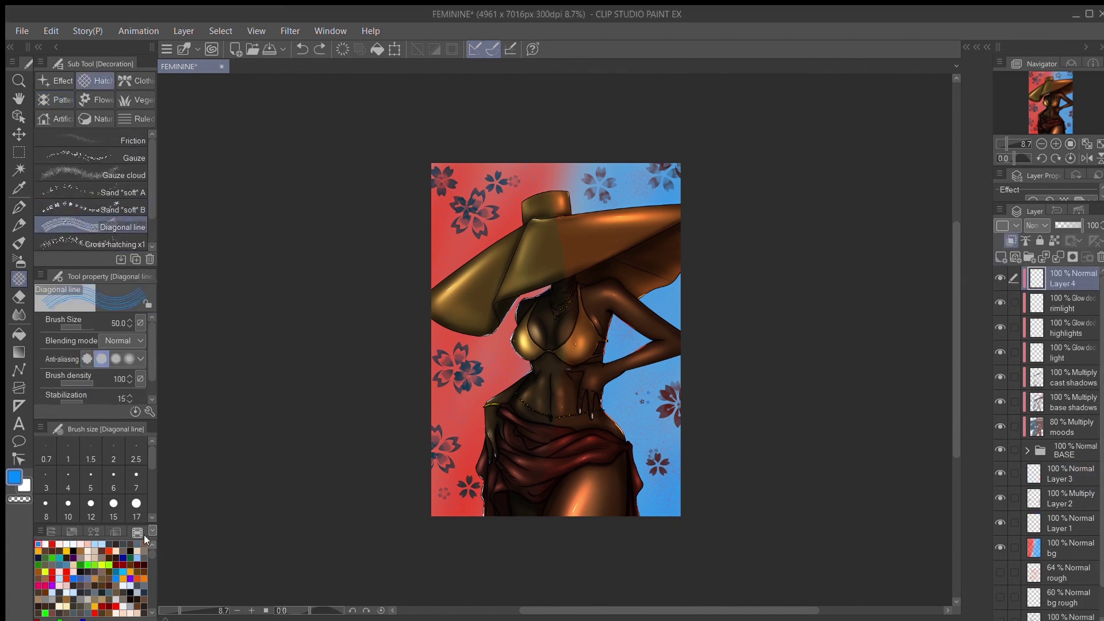
click(152, 531)
drag(115, 577, 113, 597)
Step: Try hatching across the hat brim with a much larger Diagonal line brush
key(bracketright)
key(bracketright)
key(bracketright)
key(bracketright)
key(bracketright)
key(bracketright)
key(bracketright)
key(bracketright)
key(bracketright)
key(bracketright)
key(bracketright)
key(bracketright)
key(bracketright)
key(bracketright)
key(bracketright)
key(bracketright)
key(bracketright)
key(bracketright)
key(bracketright)
key(bracketright)
drag(449, 301, 581, 232)
key(ctrl+z)
Step: Texture the hat's crown and brim with the Gauze cloud brush at size 400 in near-black
click(123, 175)
key(bracketright)
key(bracketright)
drag(492, 269, 608, 221)
click(535, 207)
click(444, 306)
click(636, 261)
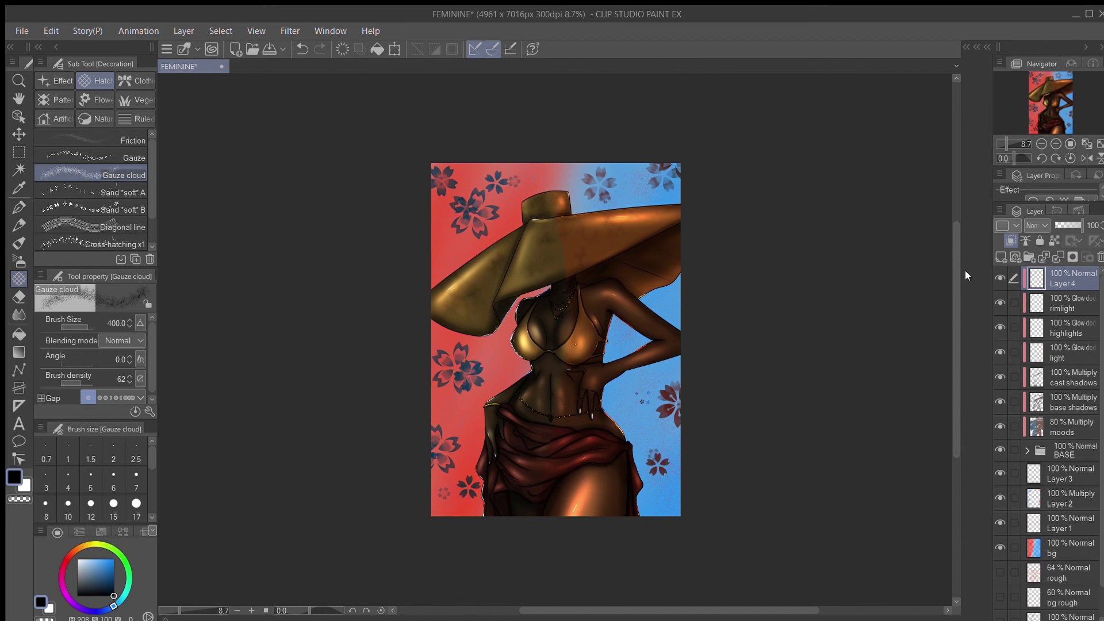
Step: Set the hat texture layer's blending mode to Overlay and its opacity to 83%
scroll(1036, 226, down, 1)
click(1073, 228)
scroll(1085, 335, down, 1)
Step: On Layer 3, scatter size 800 Sparkle A particles in red over the blue background and in blue over the red background
click(1078, 441)
click(1001, 257)
click(1067, 466)
click(1067, 441)
click(1100, 257)
click(69, 556)
click(114, 560)
click(143, 532)
click(58, 533)
click(55, 81)
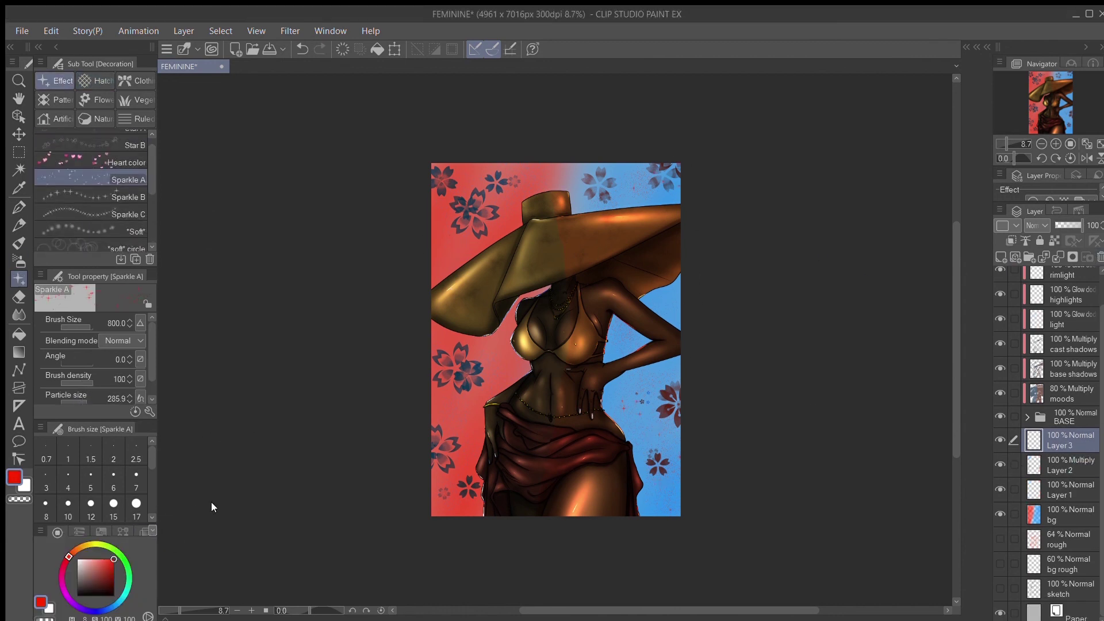
click(137, 532)
click(38, 544)
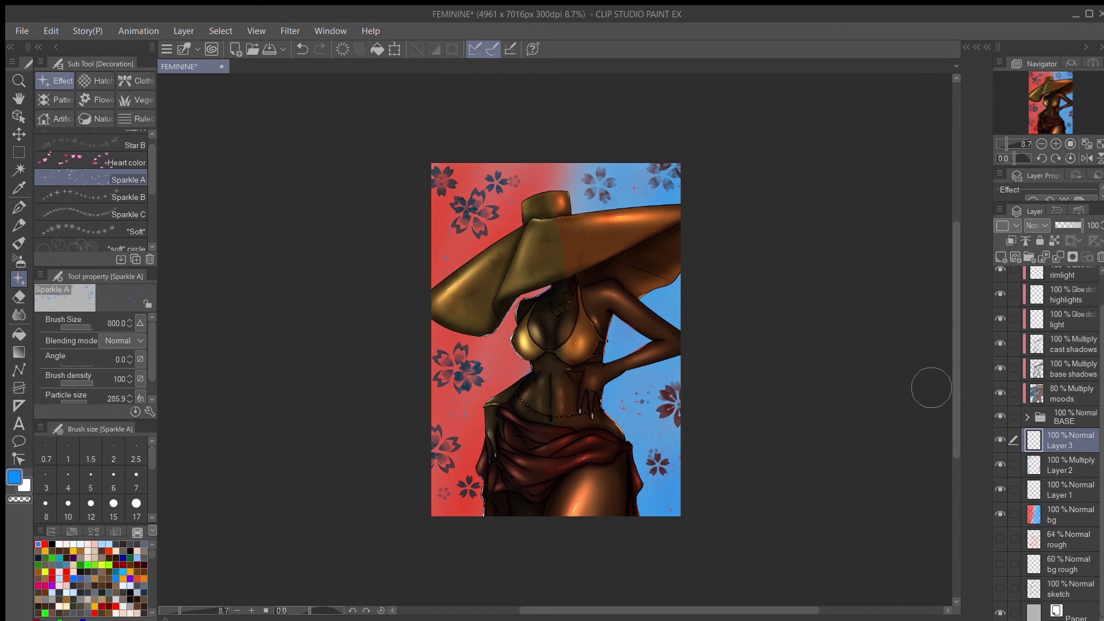
Step: Stamp orange feathers across the picture with the Feather brush at size 400 on a new Glow dodge layer on top of the stack
scroll(134, 168, down, 3)
click(127, 193)
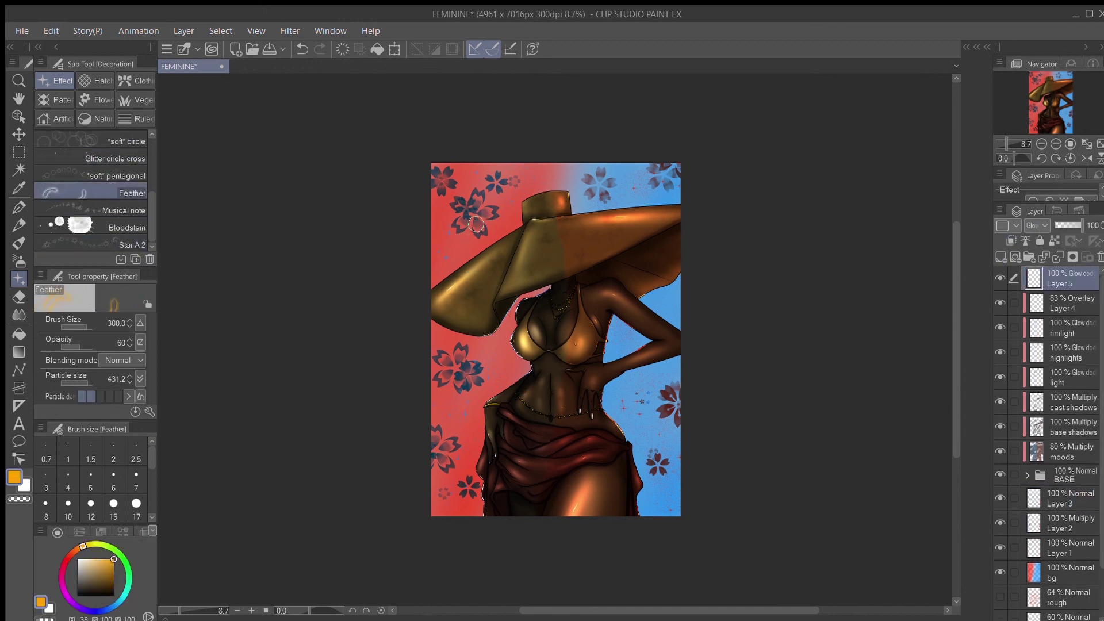
key(])
click(599, 506)
click(442, 245)
click(671, 486)
click(638, 194)
click(1100, 144)
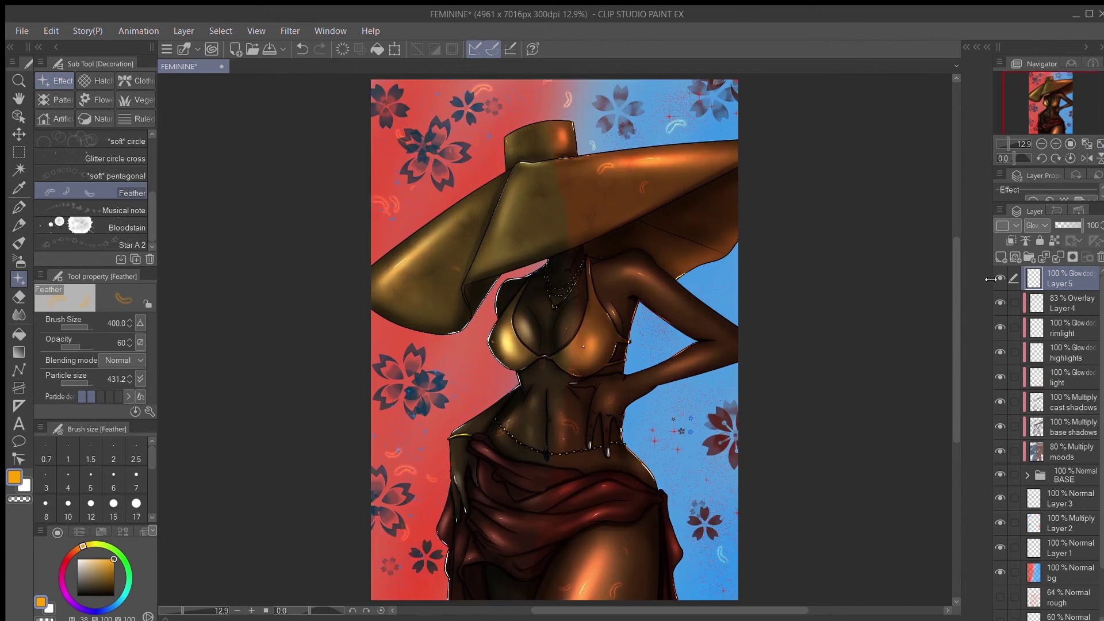
Step: Expand the BASE folder and select its color layer for an edit
click(1006, 145)
click(1074, 451)
click(1028, 476)
click(1069, 524)
click(52, 31)
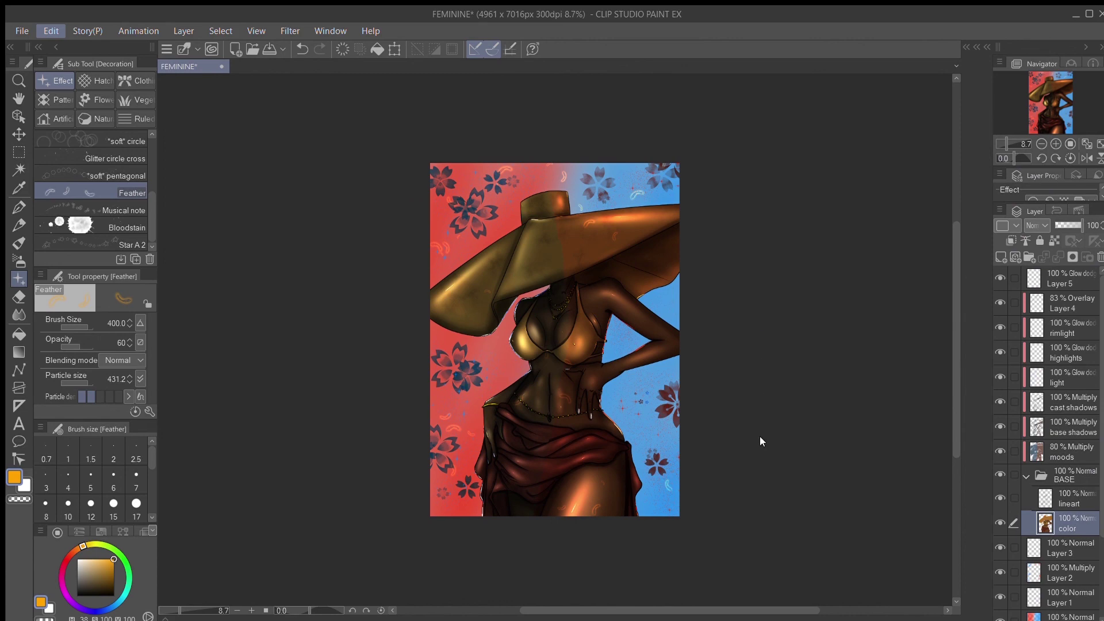